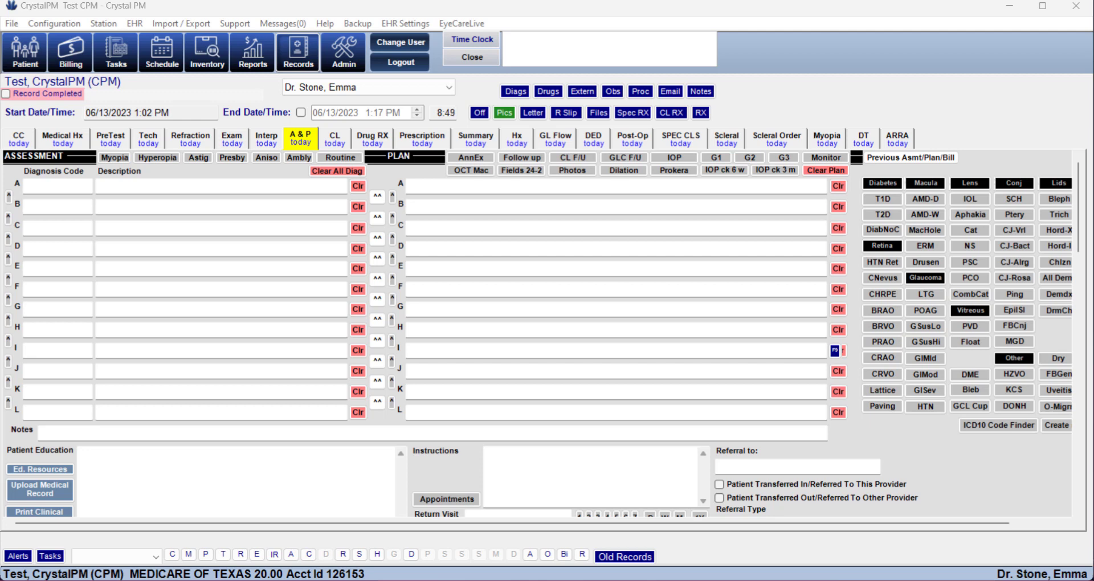
Click into plan row I, the Instructions box, then plan row B.
click(436, 173)
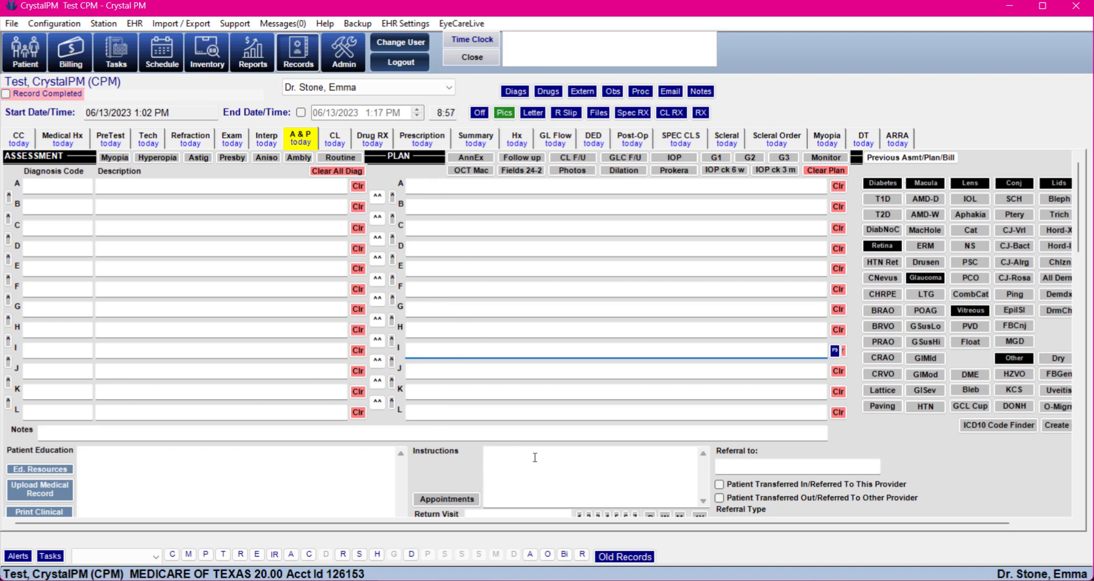
scroll(455, 463, down, 3)
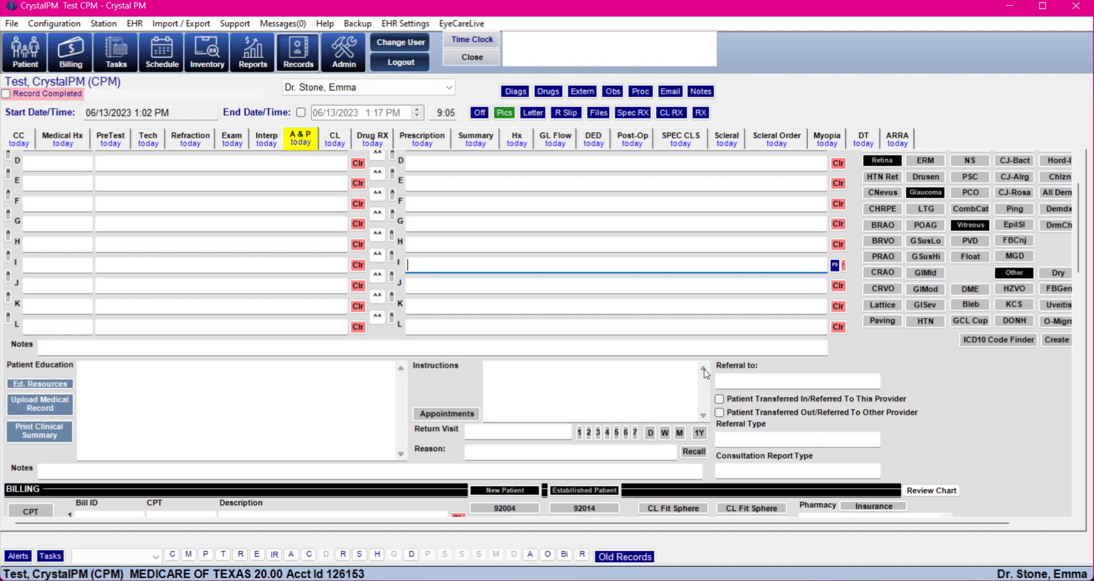
click(672, 374)
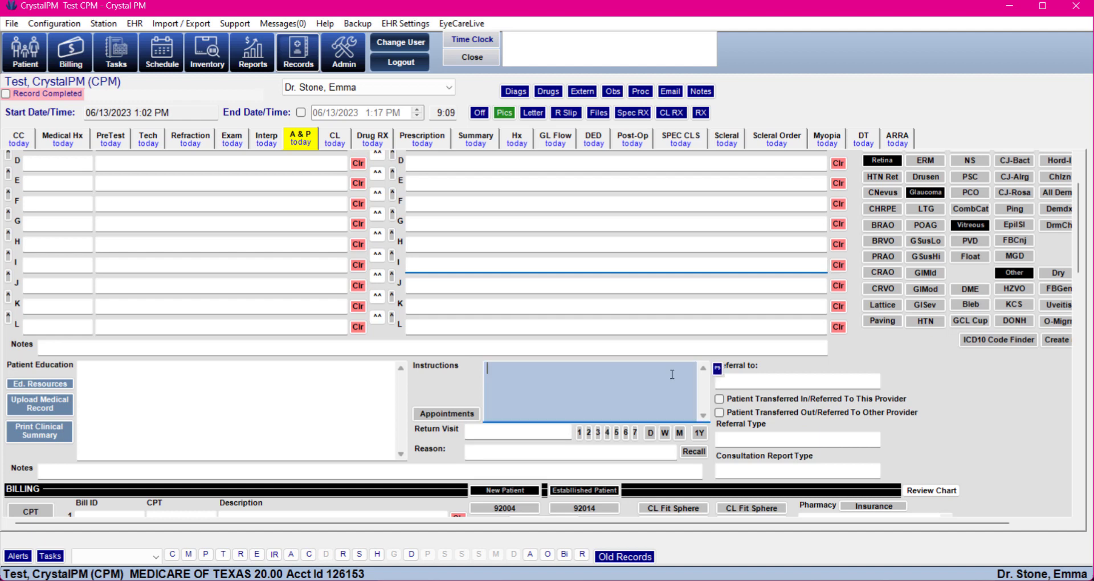
scroll(940, 430, up, 2)
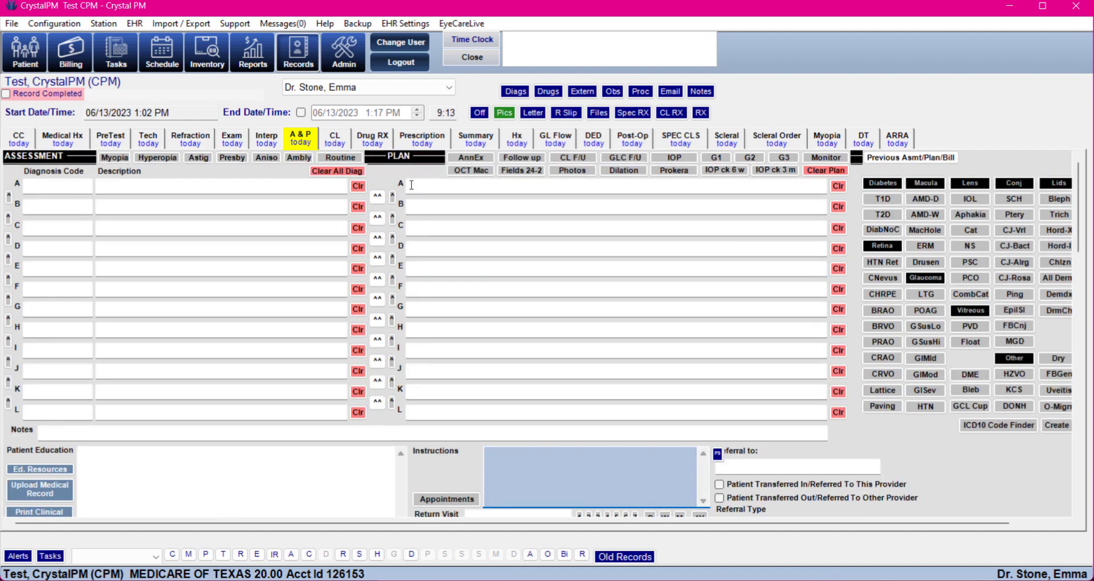
mouse_move(420, 187)
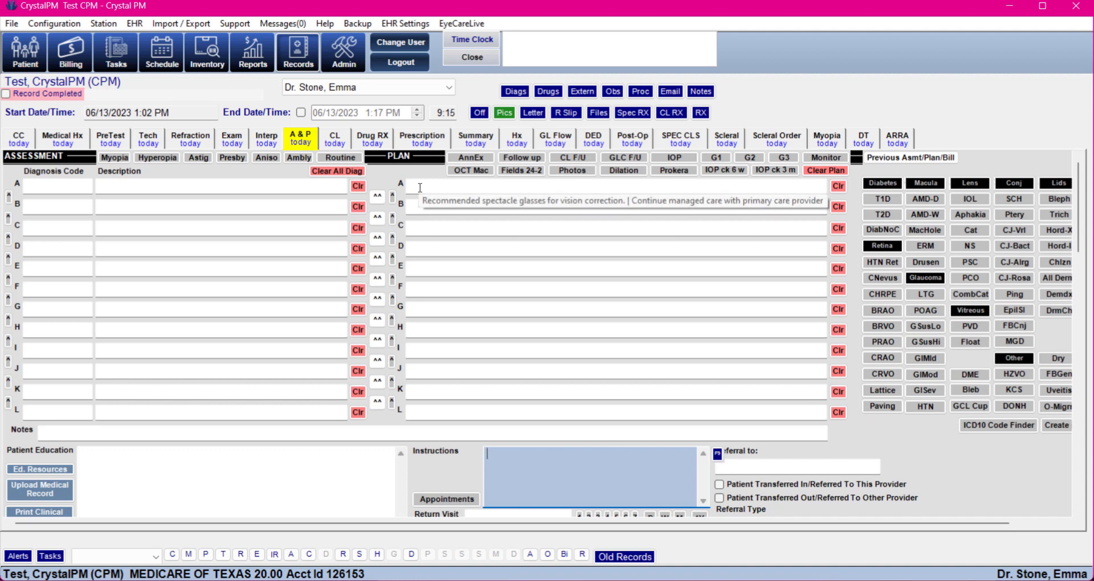
click(415, 210)
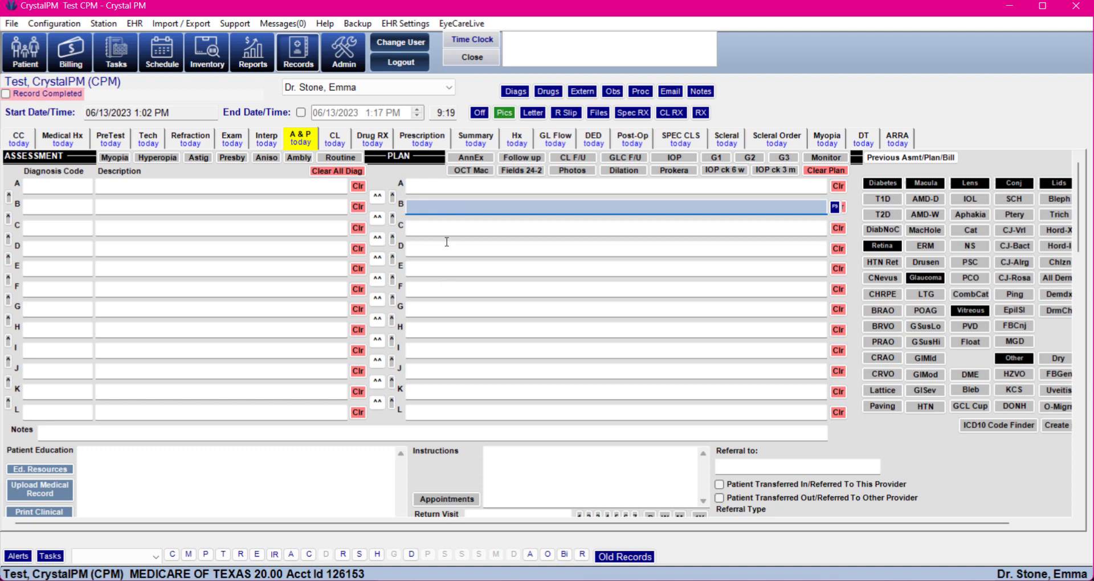
Fill plan row A with the spectacle glasses, artificial tears and Pataday QD PRN phrases using F9 multiple selection.
click(815, 186)
key(F9)
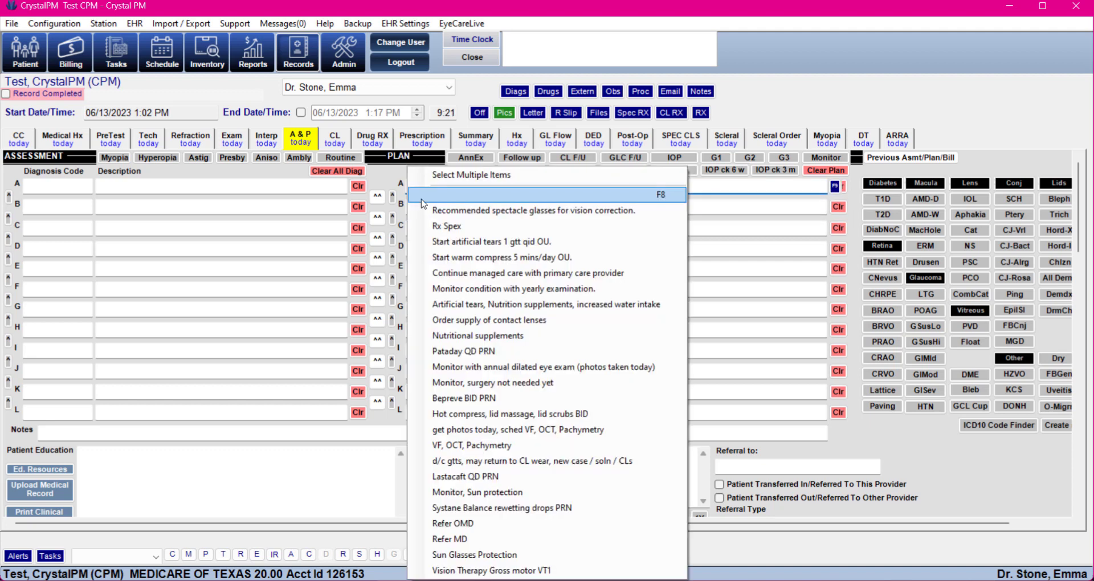
click(454, 175)
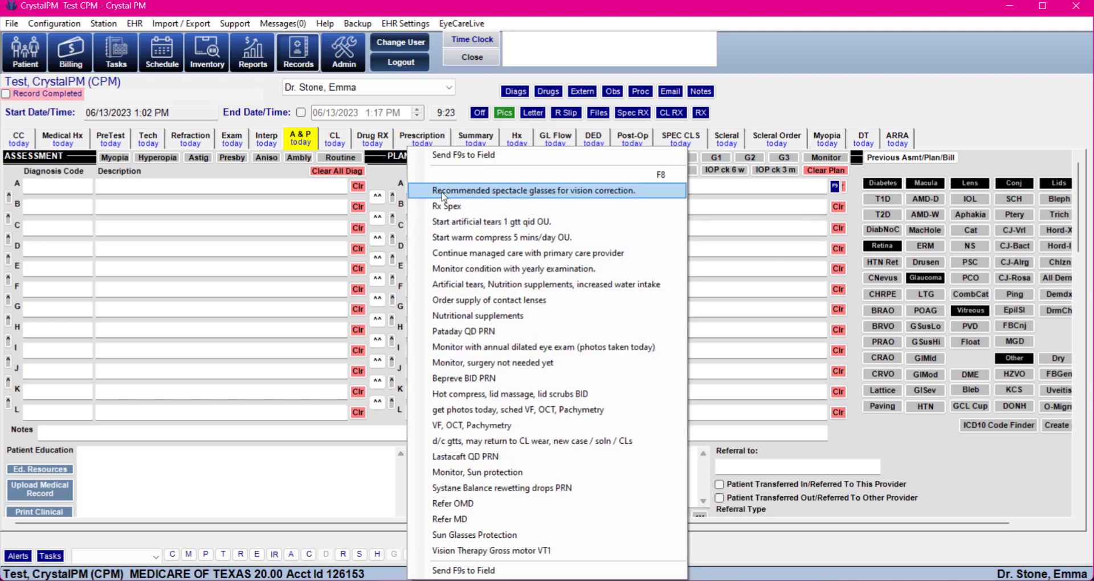
click(444, 192)
click(465, 283)
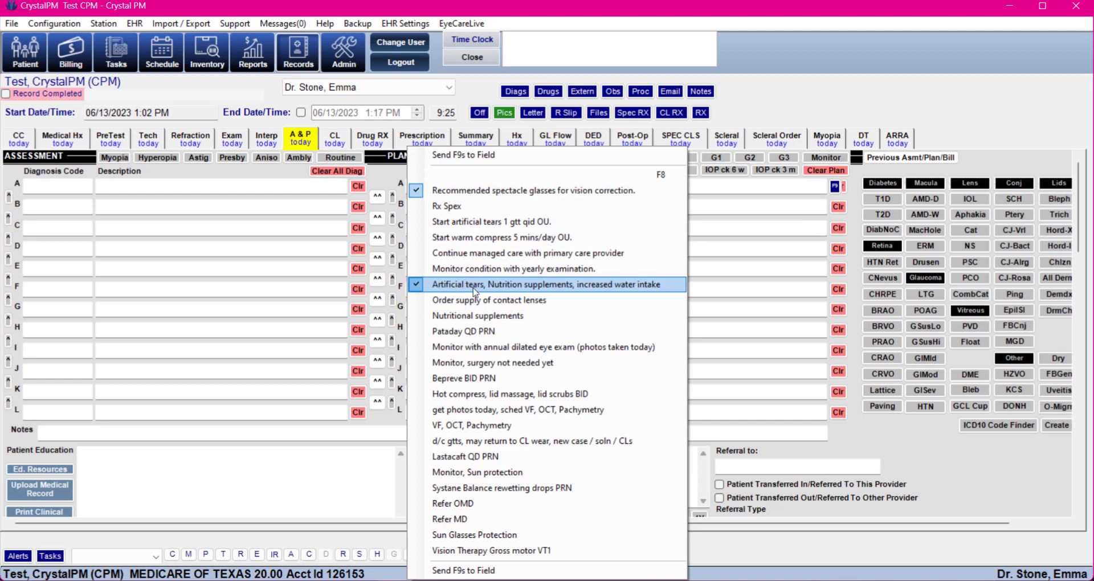
click(466, 331)
click(485, 176)
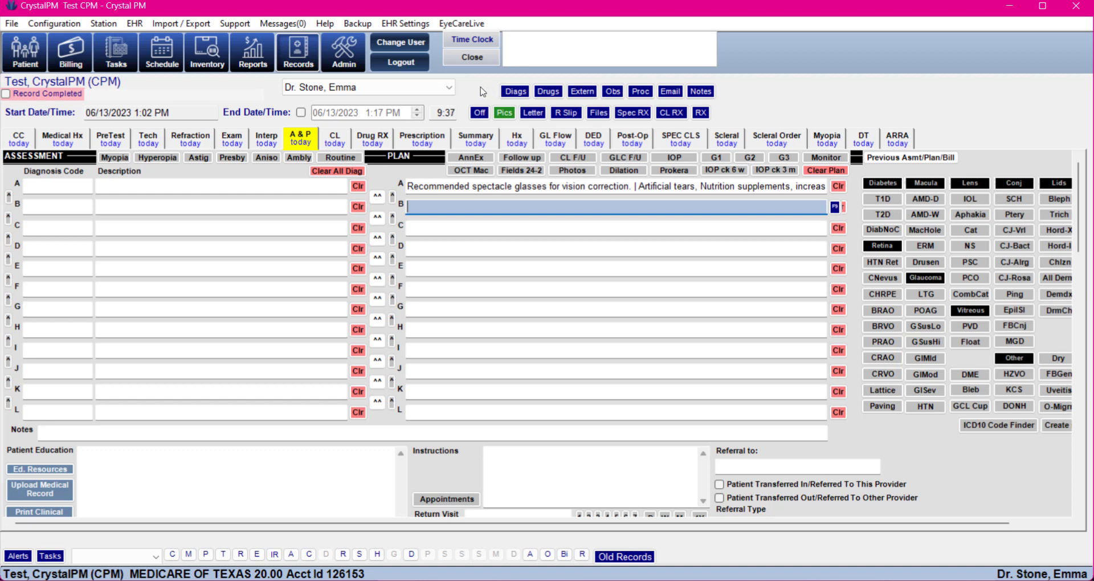
Toggle the hover-tooltip option for scroll-bar fields in Page Options, then clear plan row A.
click(405, 23)
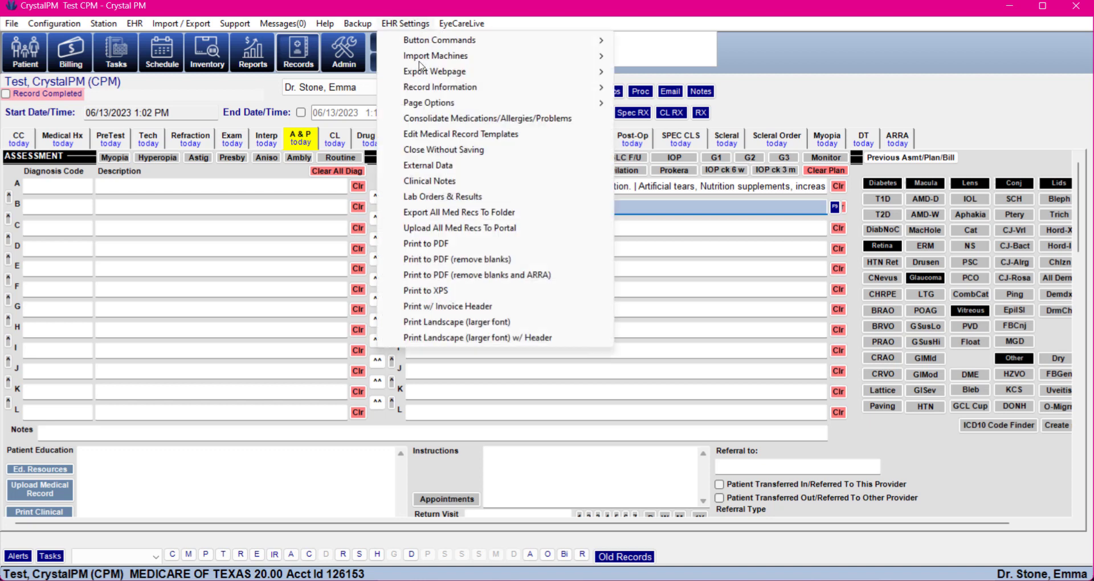
mouse_move(577, 108)
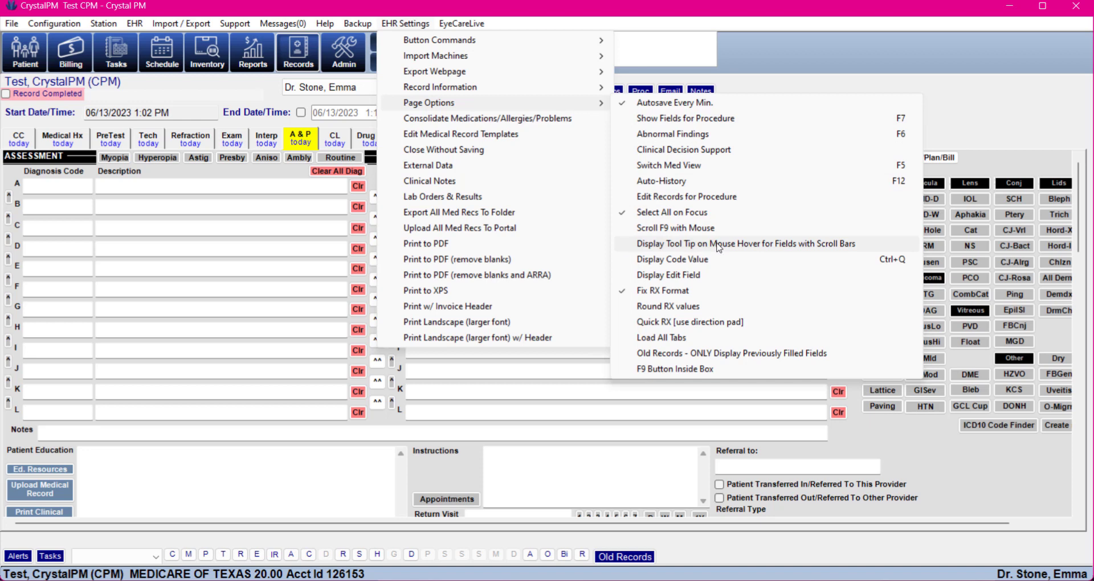
click(784, 246)
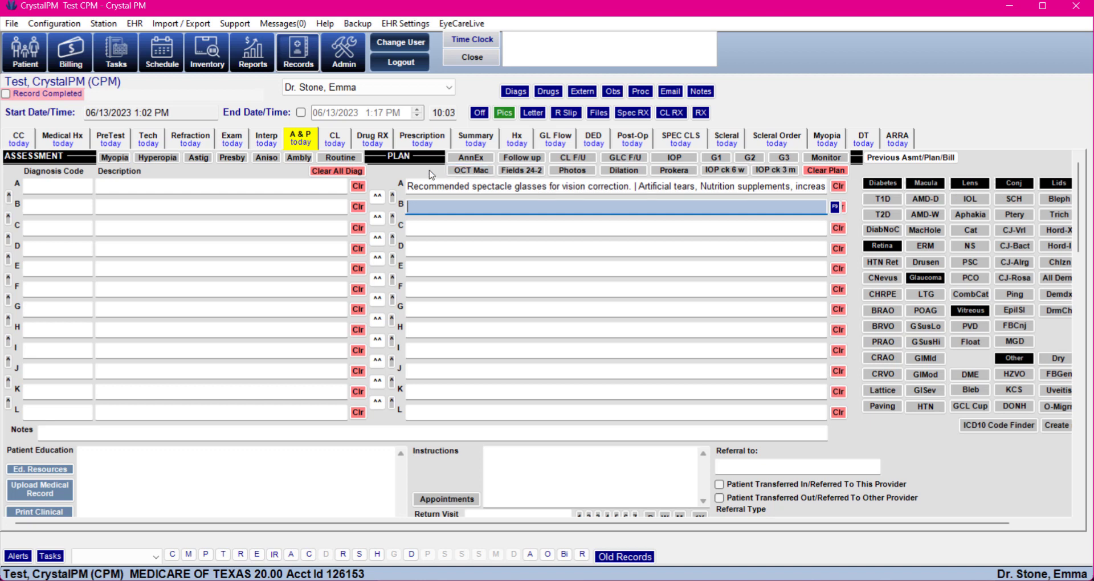
click(837, 187)
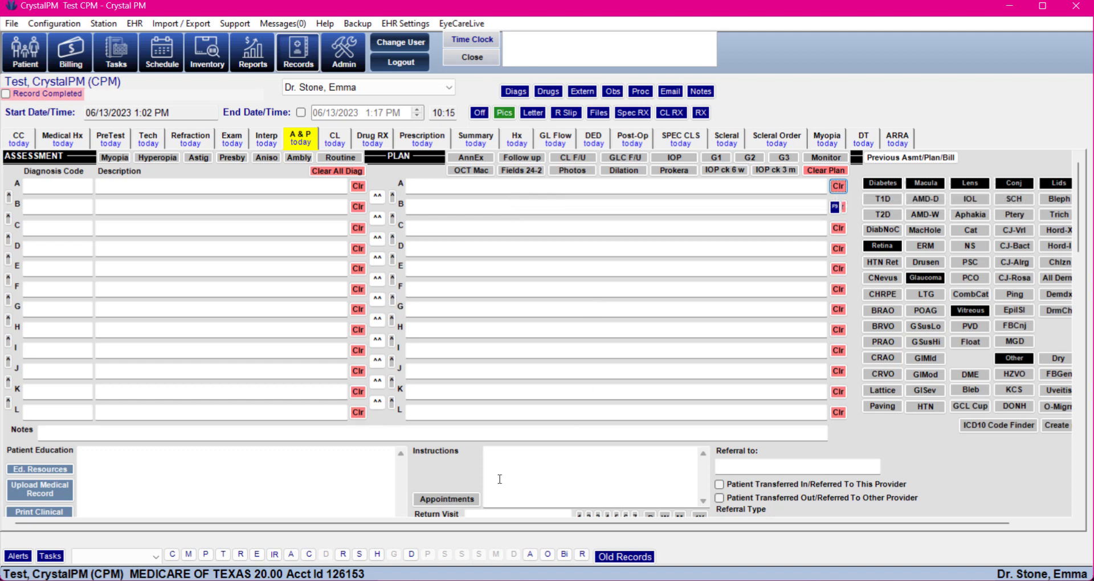
Autocomplete plan row A to 'Continue managed care with primary care provider' by typing C.
click(809, 186)
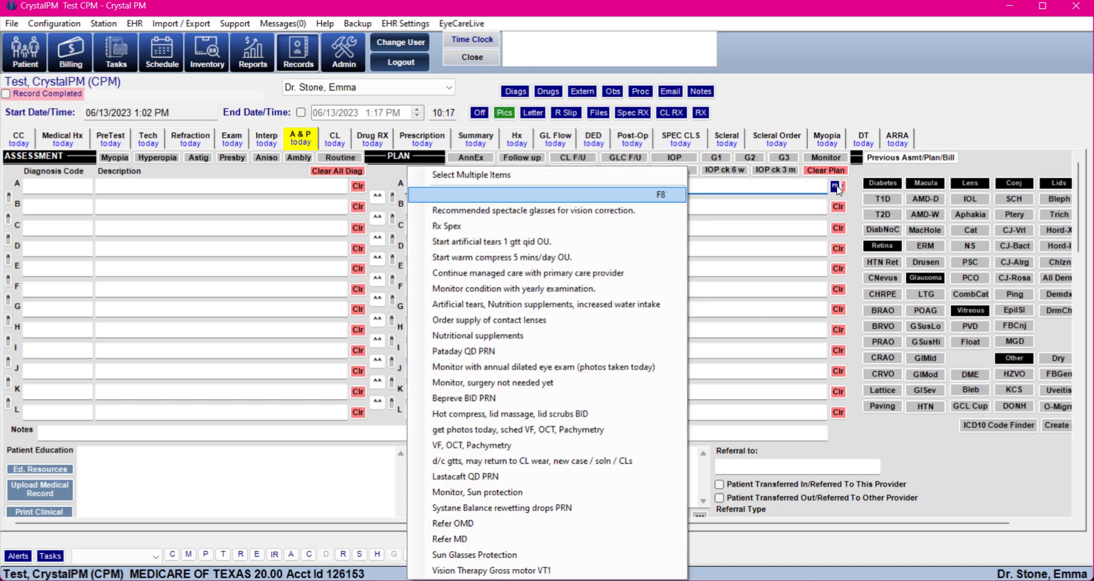
click(835, 187)
click(386, 176)
text(C)
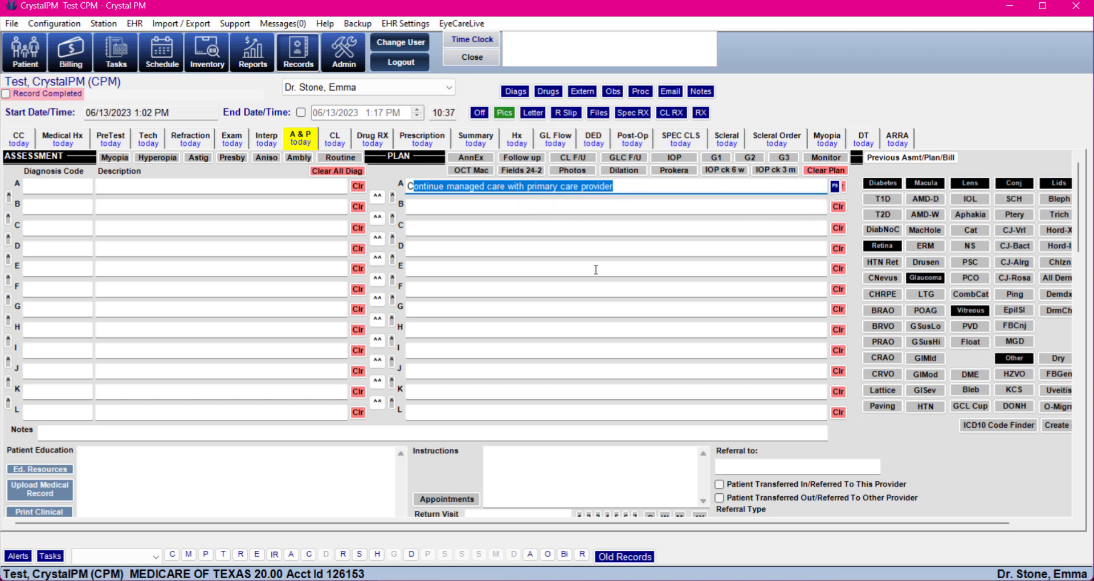
click(526, 469)
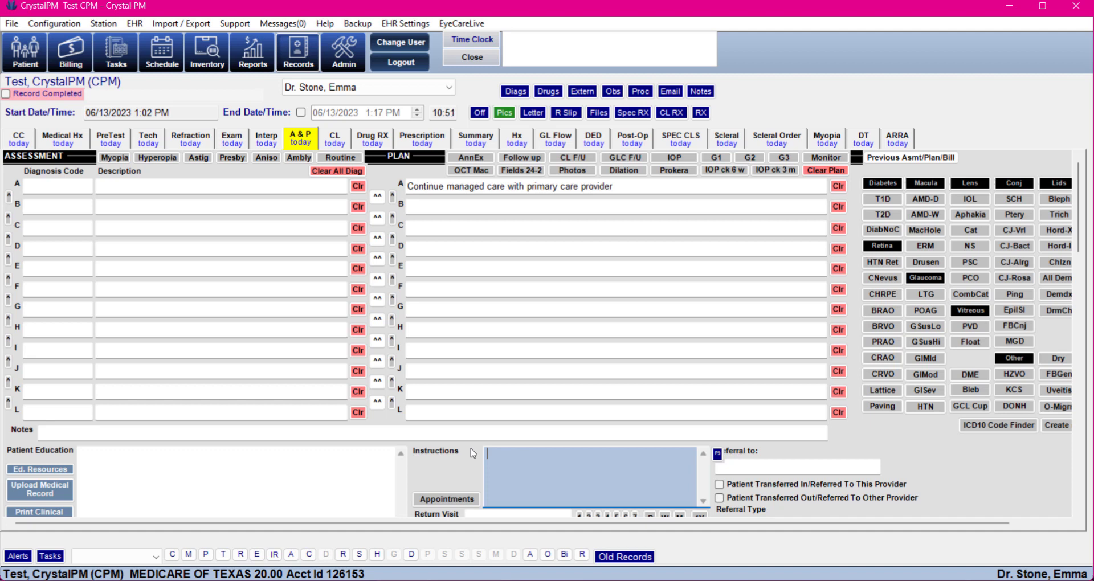
Start Edit Medical Record Templates and minimize the Edit Records field list.
click(410, 25)
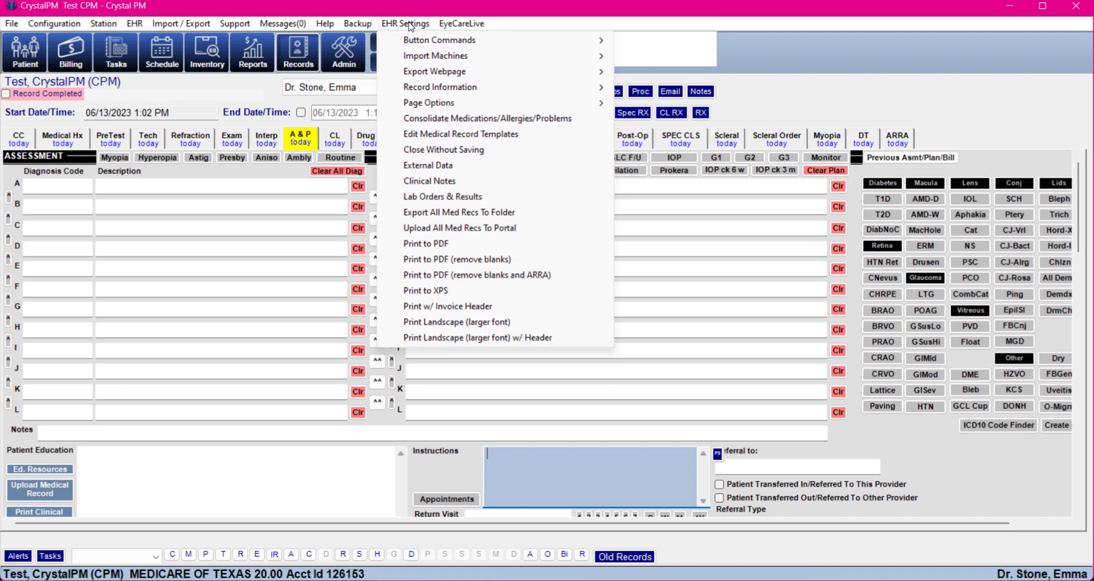
click(481, 134)
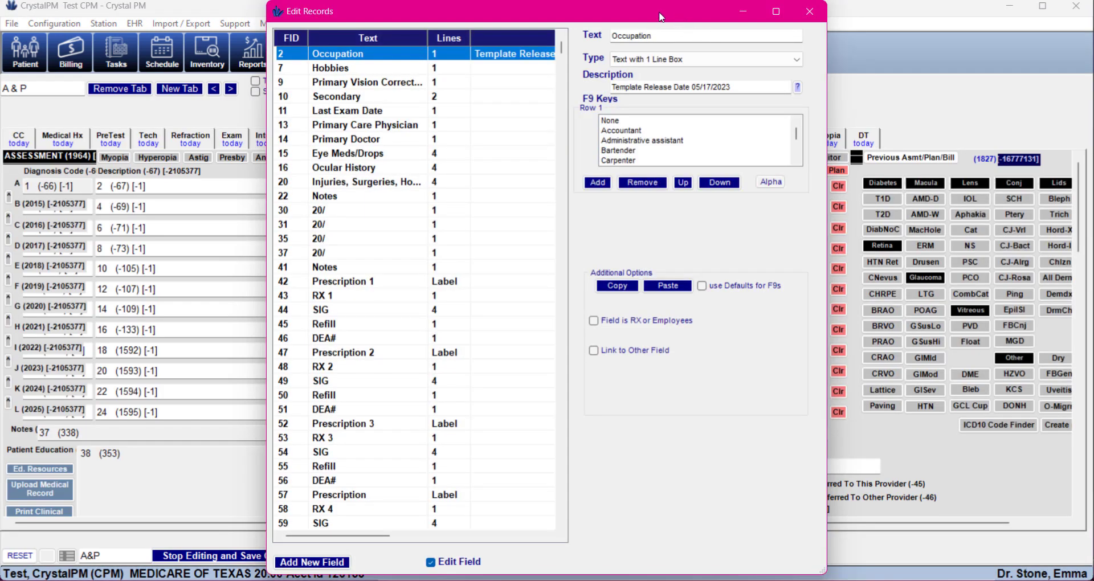
click(743, 14)
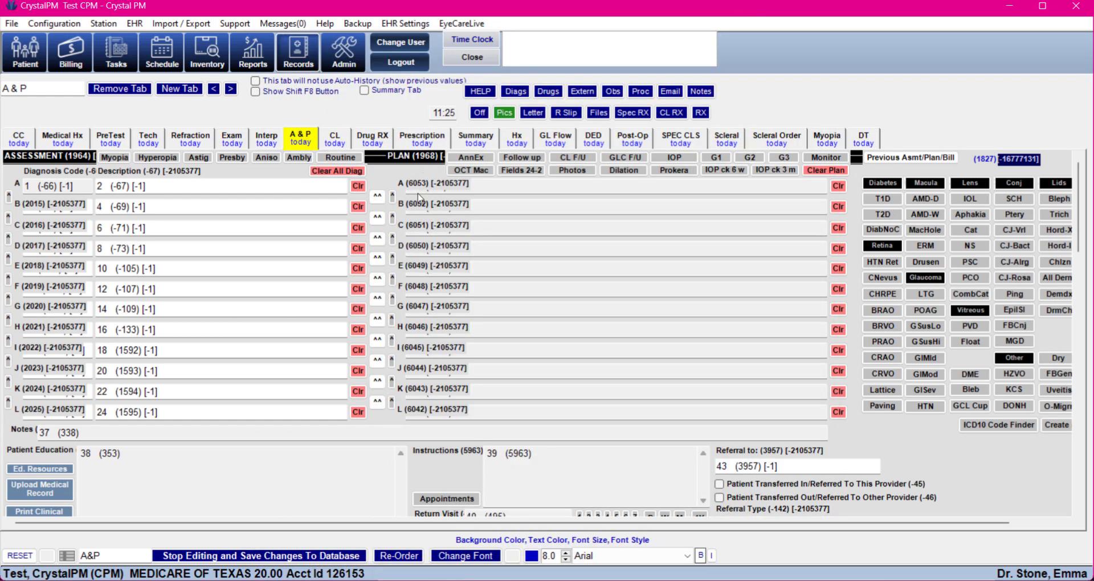
Assign tab order 25, 26 and 27 to plan rows A, B and C.
click(485, 188)
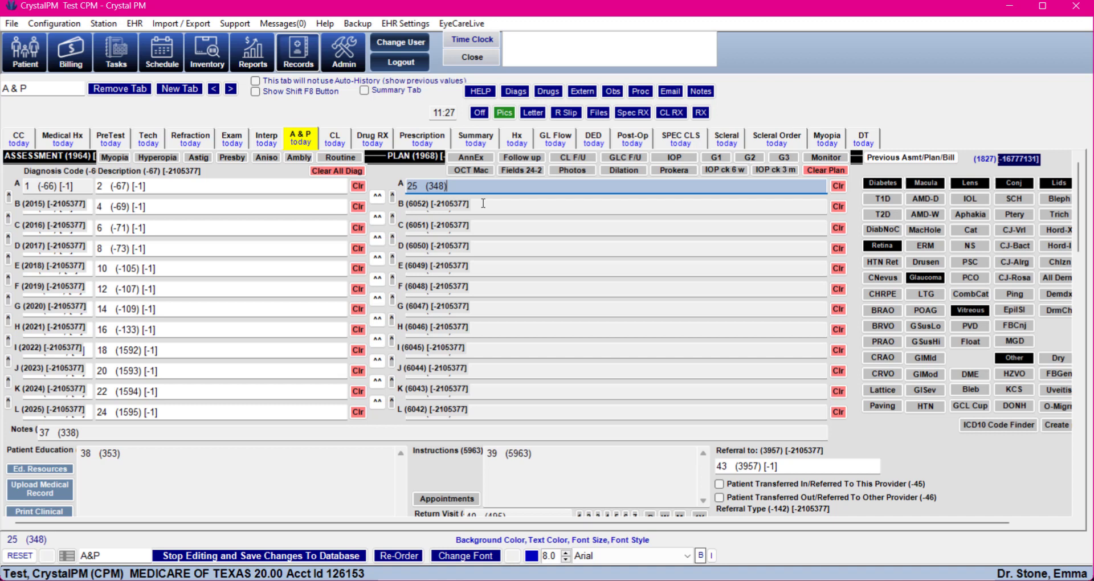
click(482, 207)
click(479, 227)
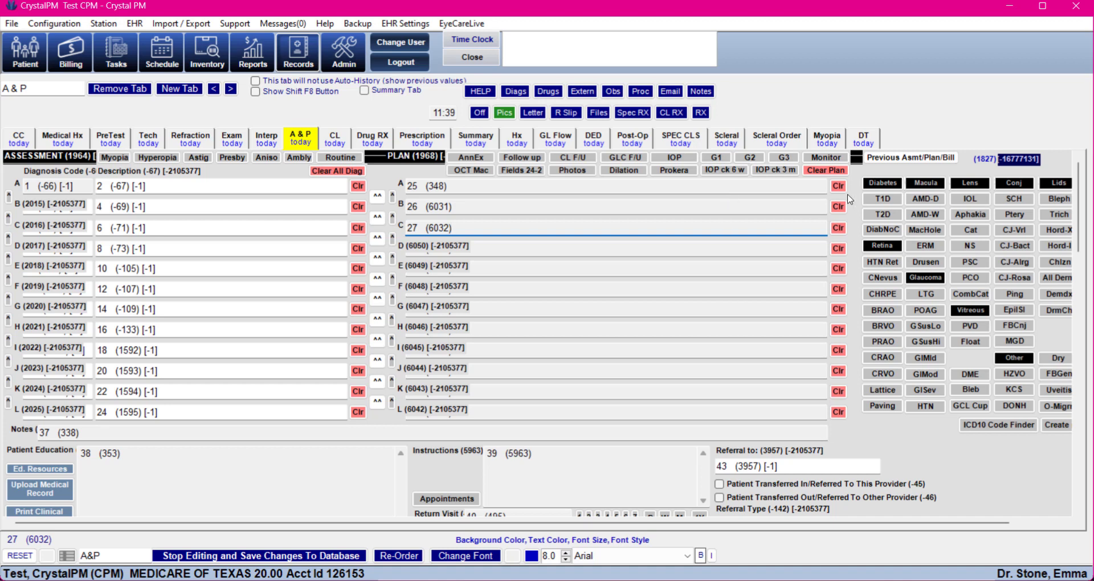
drag(708, 523, 821, 522)
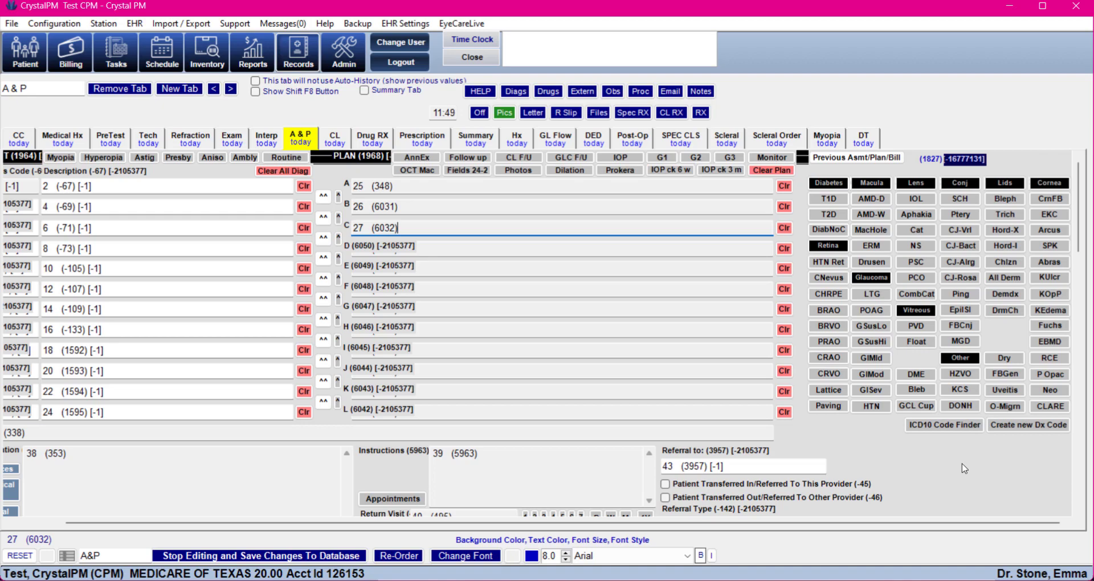
scroll(964, 468, down, 3)
scroll(964, 469, down, 10)
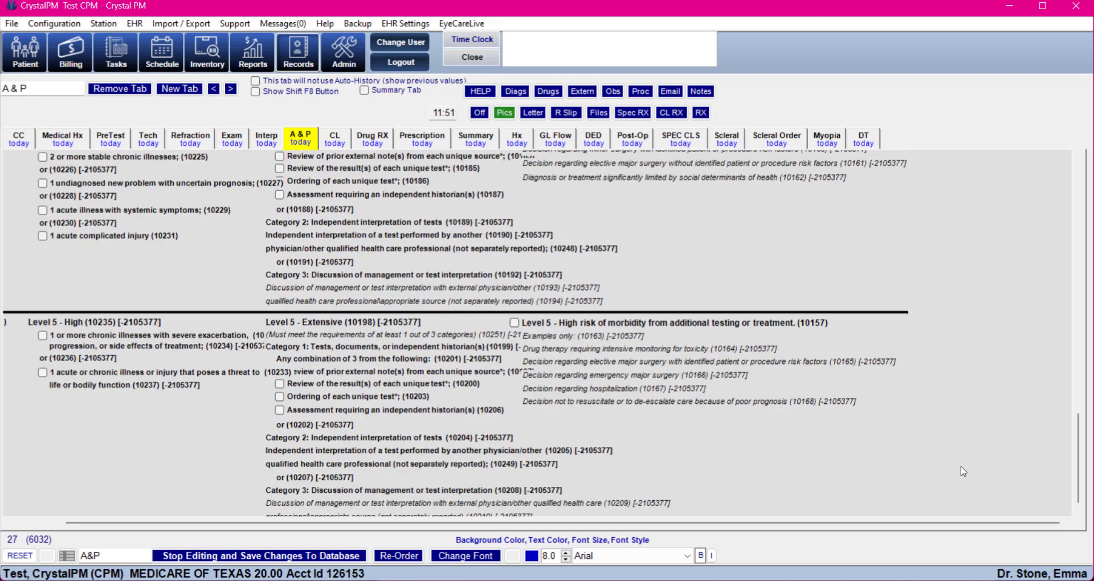
scroll(963, 471, up, 15)
scroll(963, 471, down, 5)
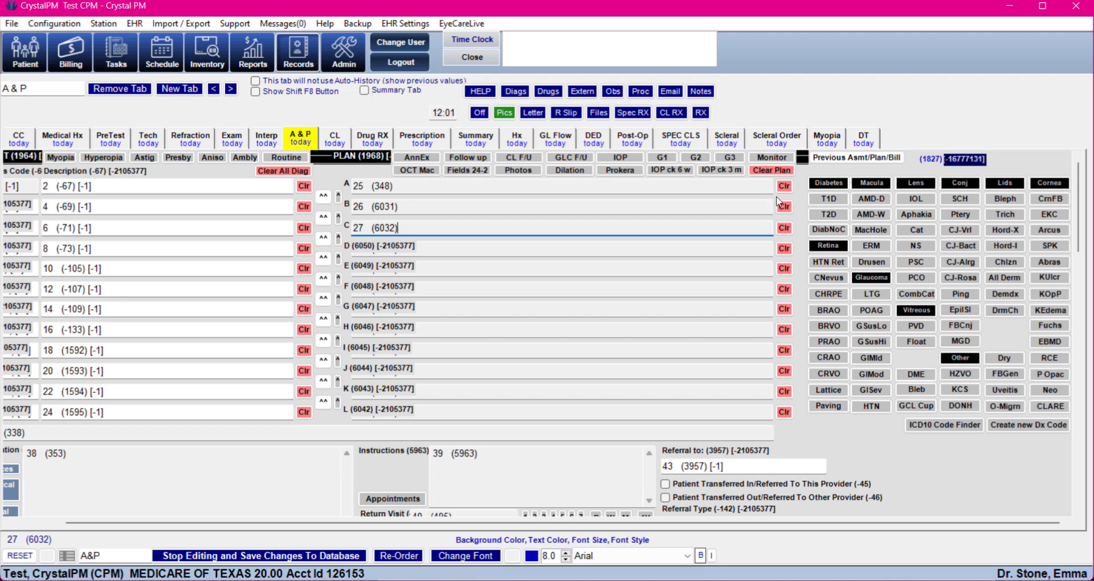
Pull the fields back up and drag the diagnosis button grid down beside the Referral fields.
right_click(777, 197)
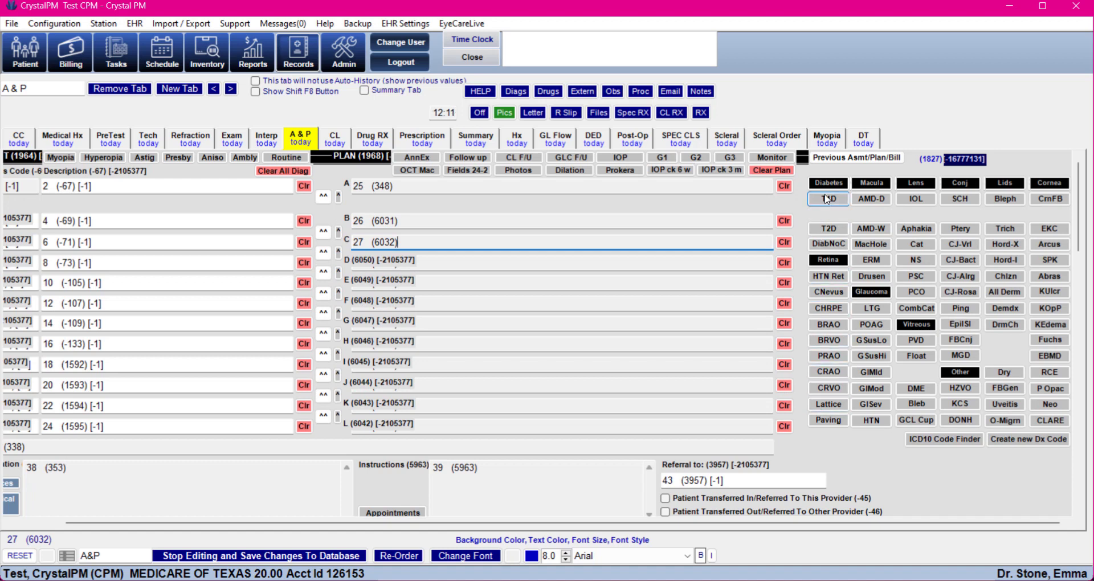
right_click(776, 200)
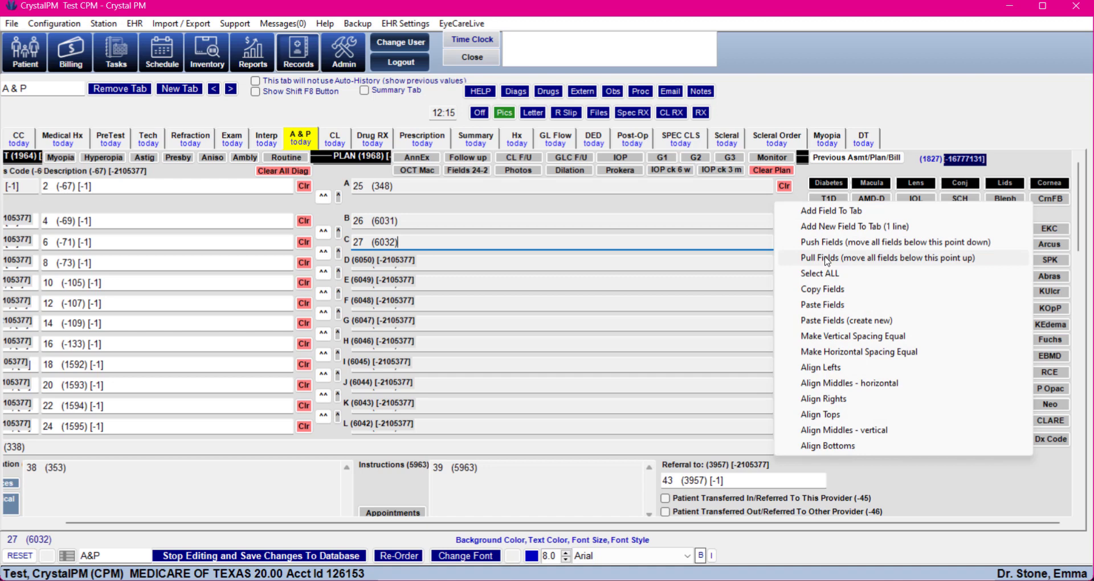
click(827, 259)
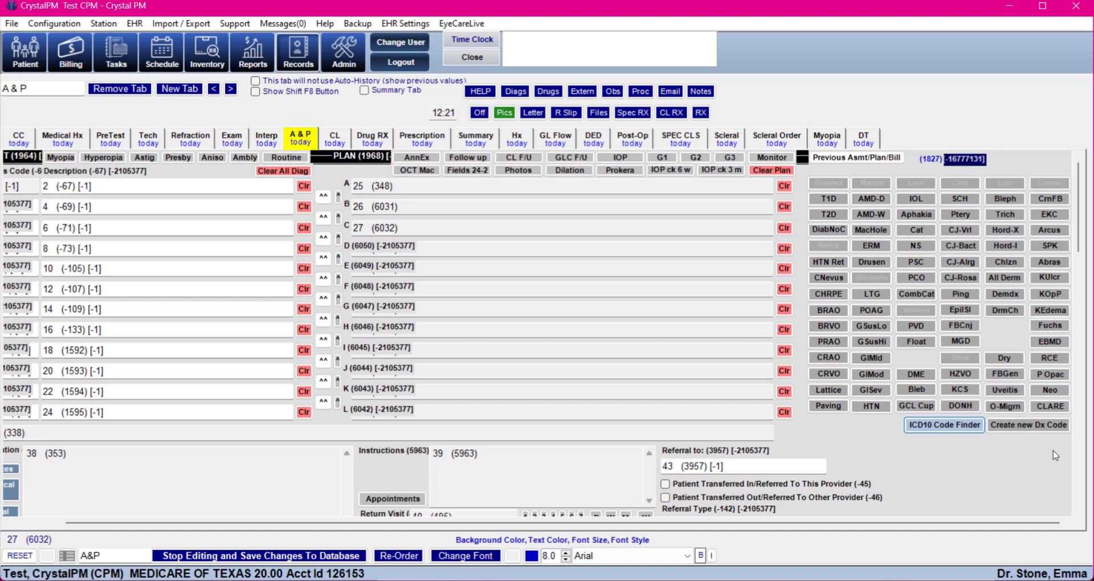
drag(821, 187, 965, 456)
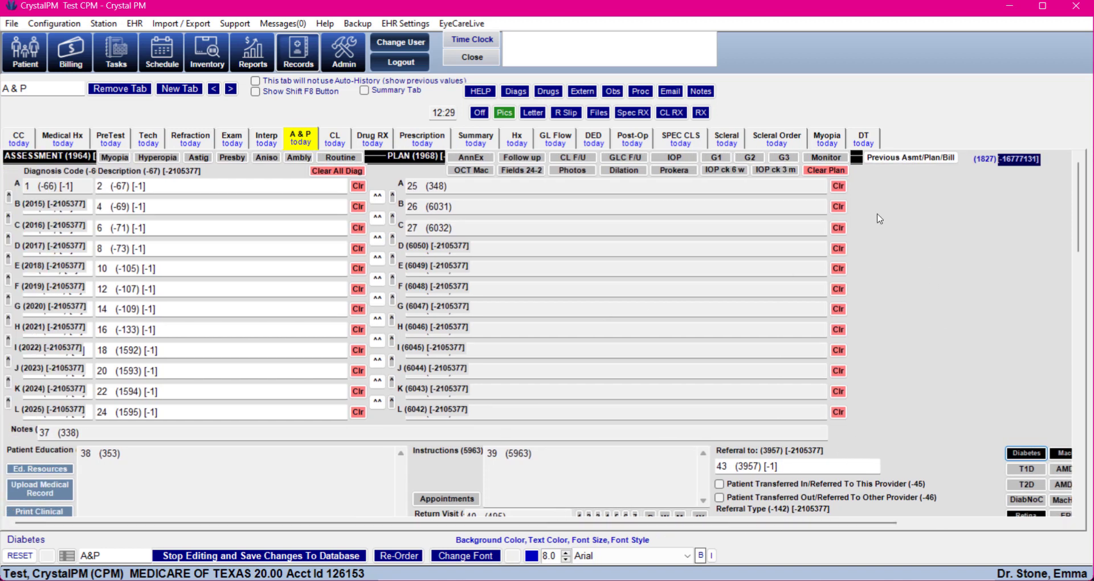
Push the fields below plan row A down three times to open blank space.
right_click(853, 198)
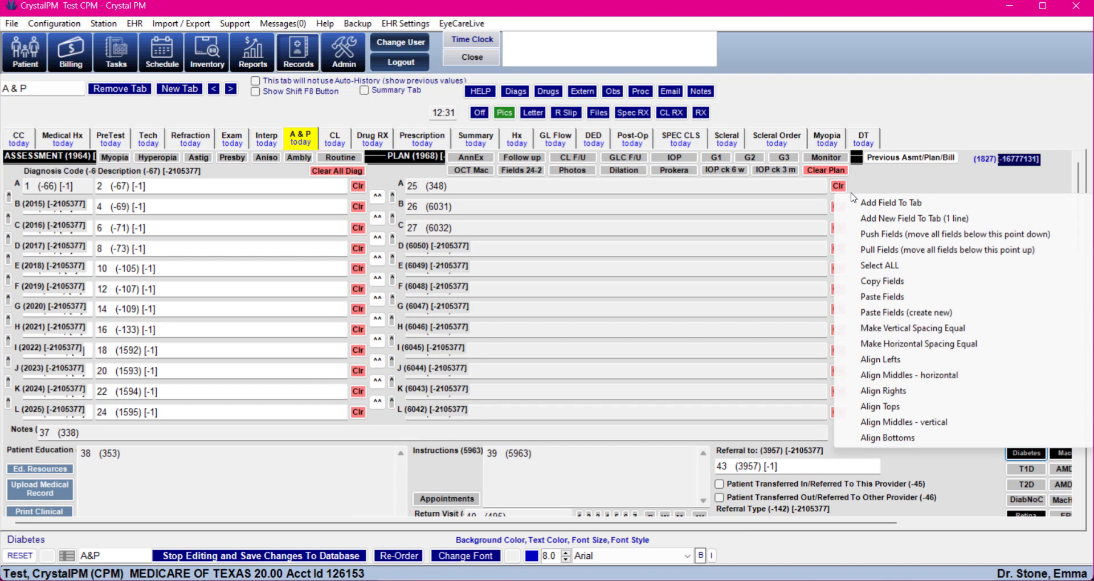
click(878, 234)
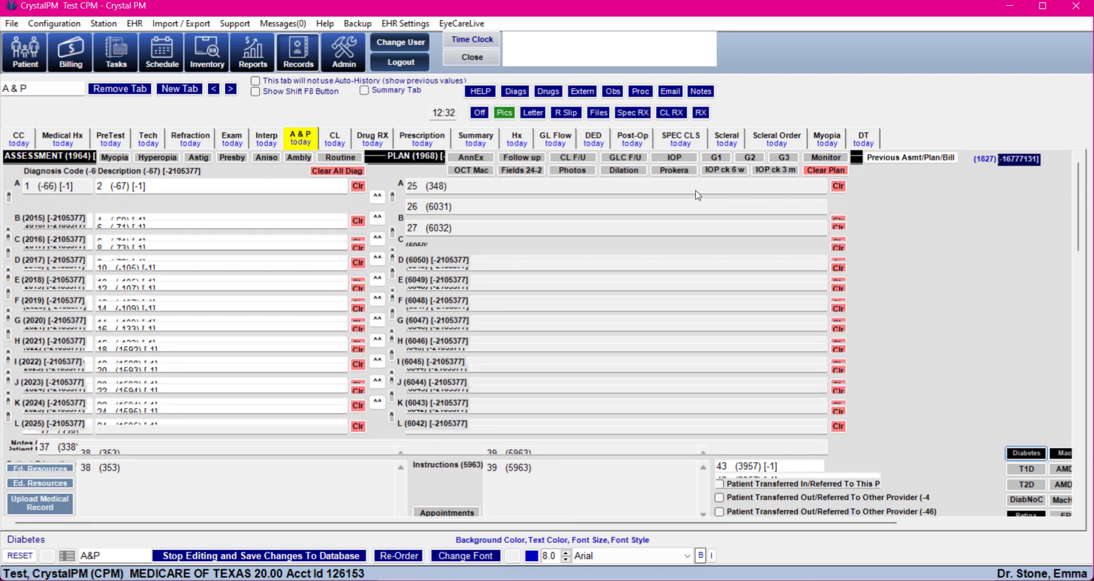
right_click(509, 207)
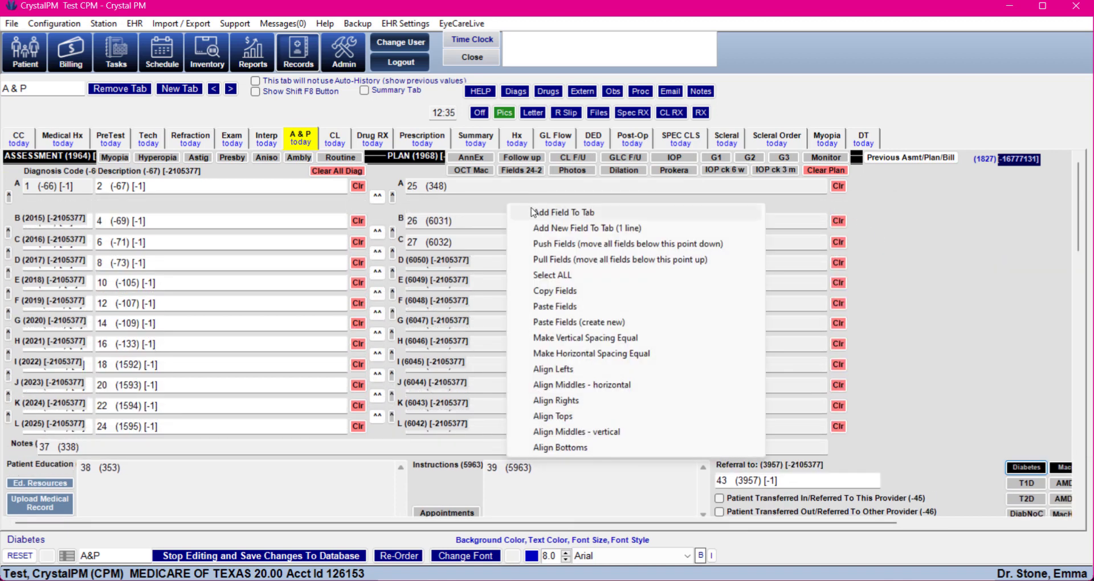
click(701, 245)
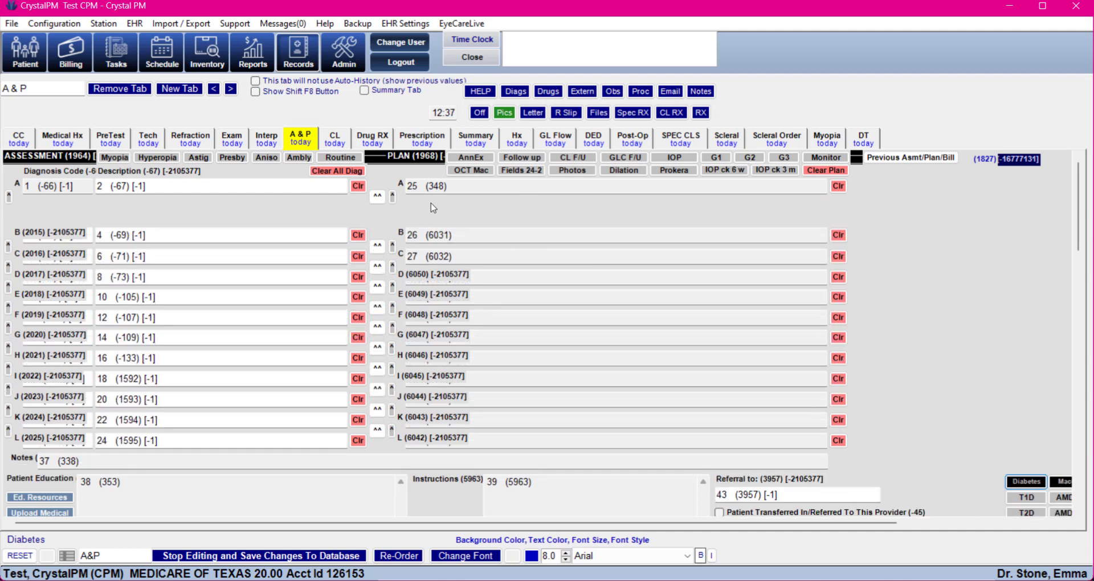
right_click(433, 208)
click(466, 241)
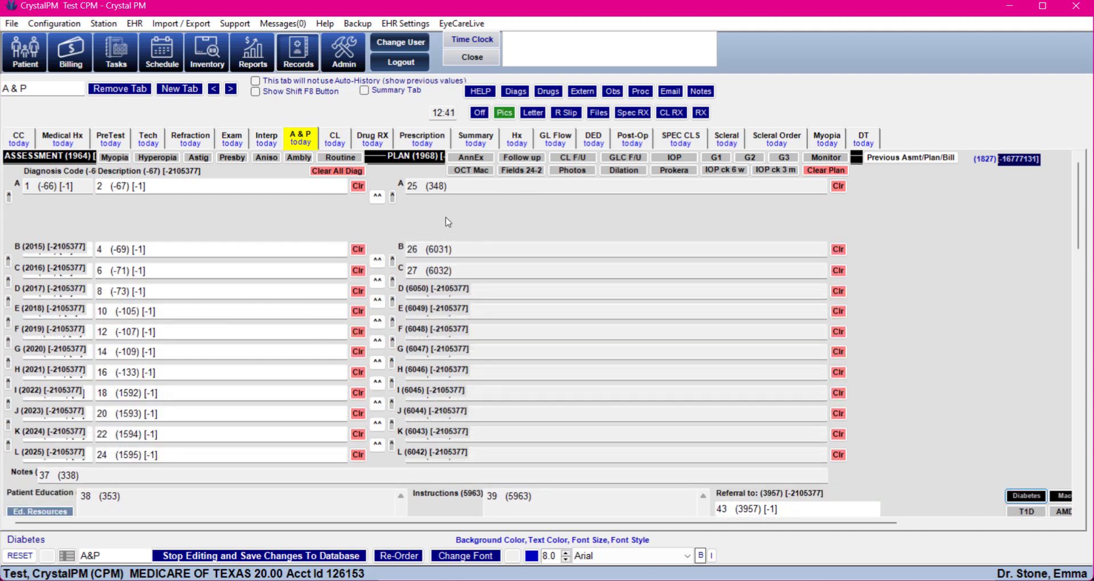
Push the fields below rows B and C down twice each, then pull rows B–L up slightly.
right_click(835, 261)
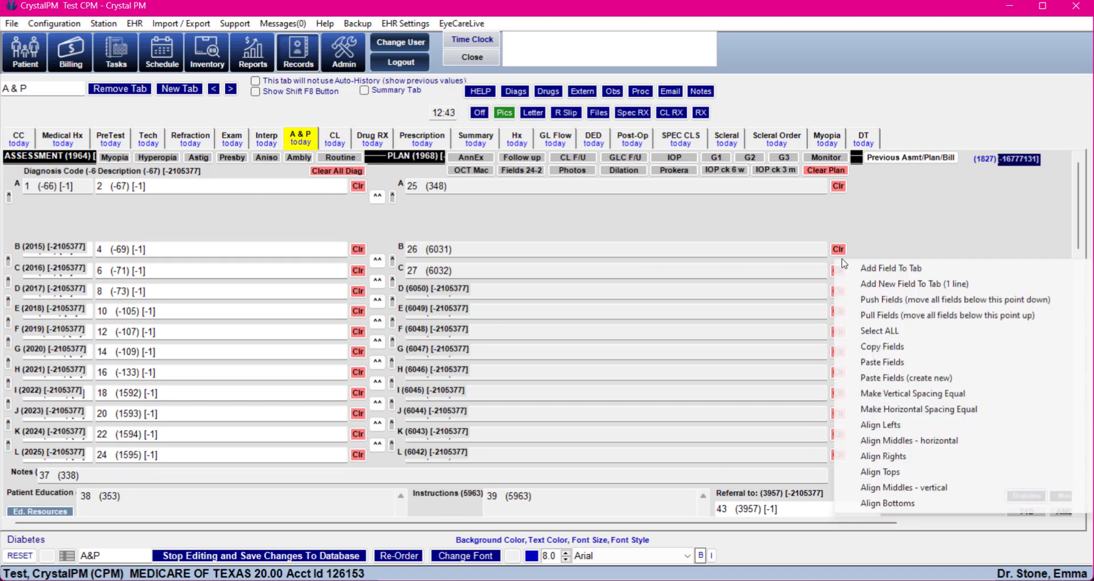
click(875, 305)
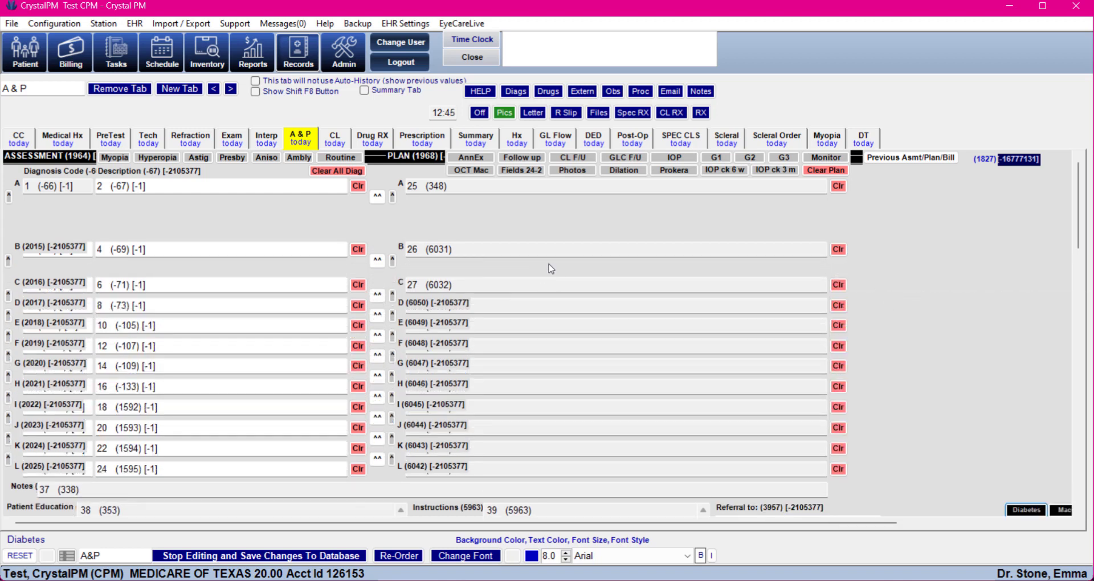
right_click(488, 269)
click(525, 306)
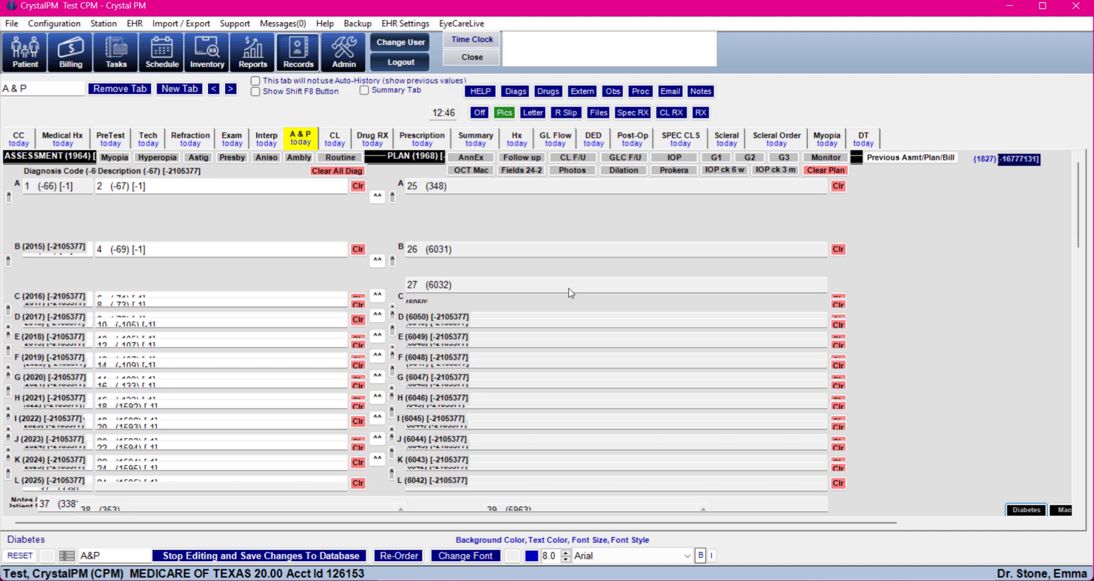
right_click(856, 308)
click(872, 345)
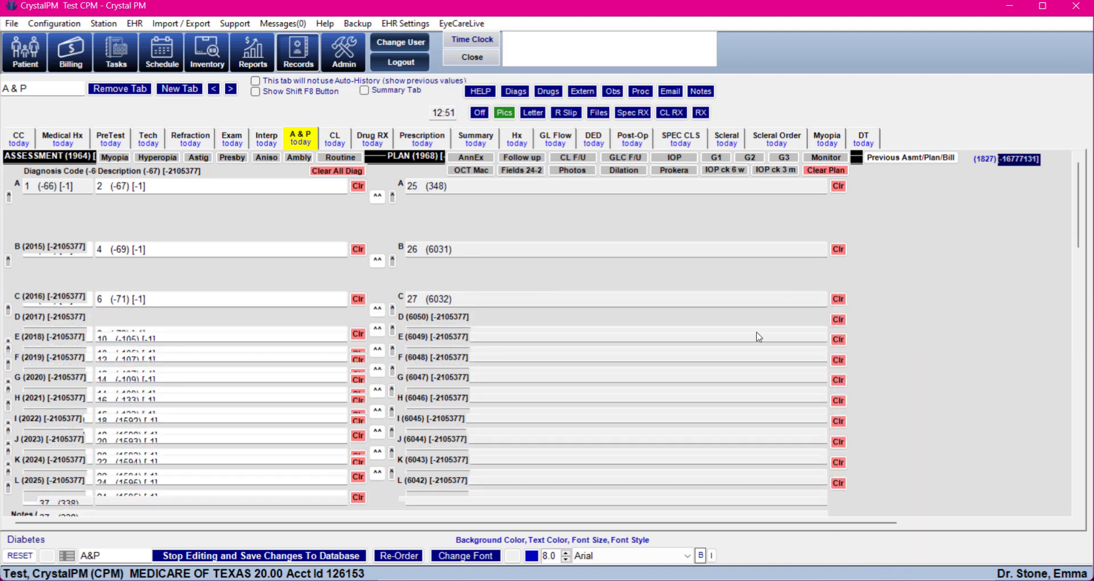
right_click(570, 318)
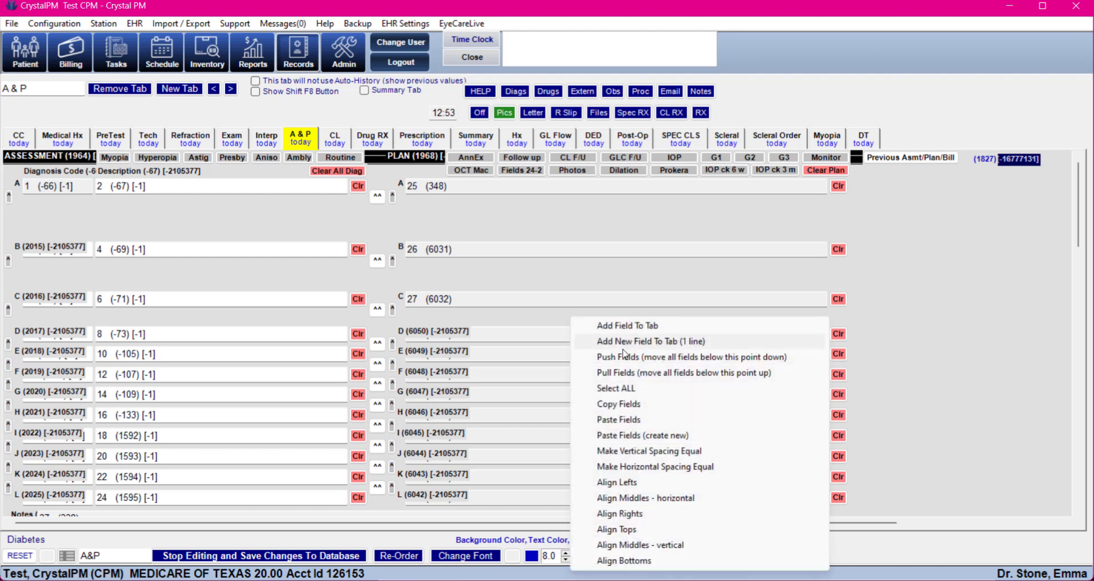
click(637, 357)
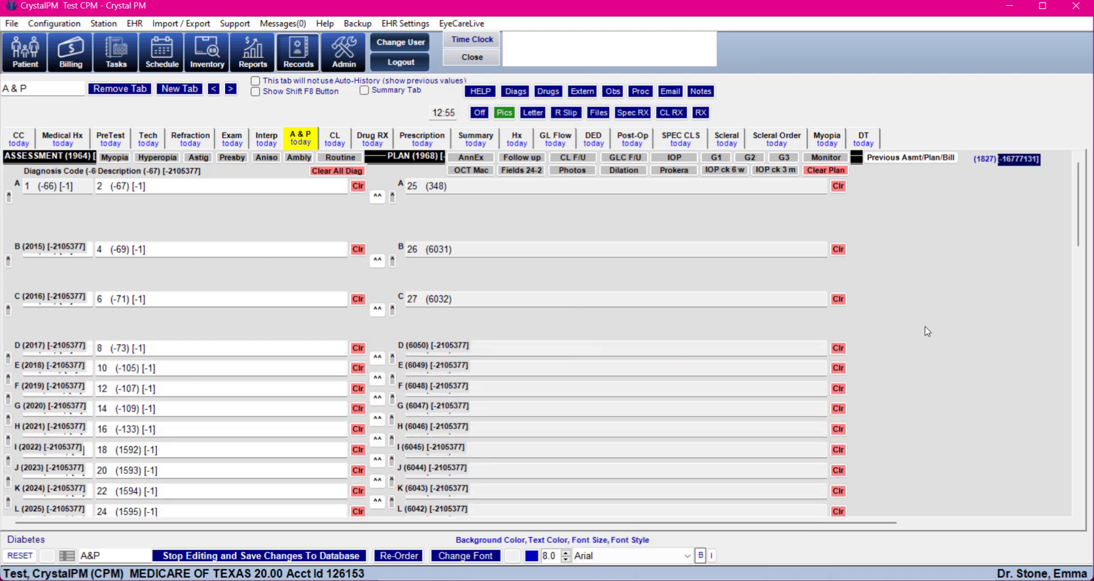
right_click(548, 216)
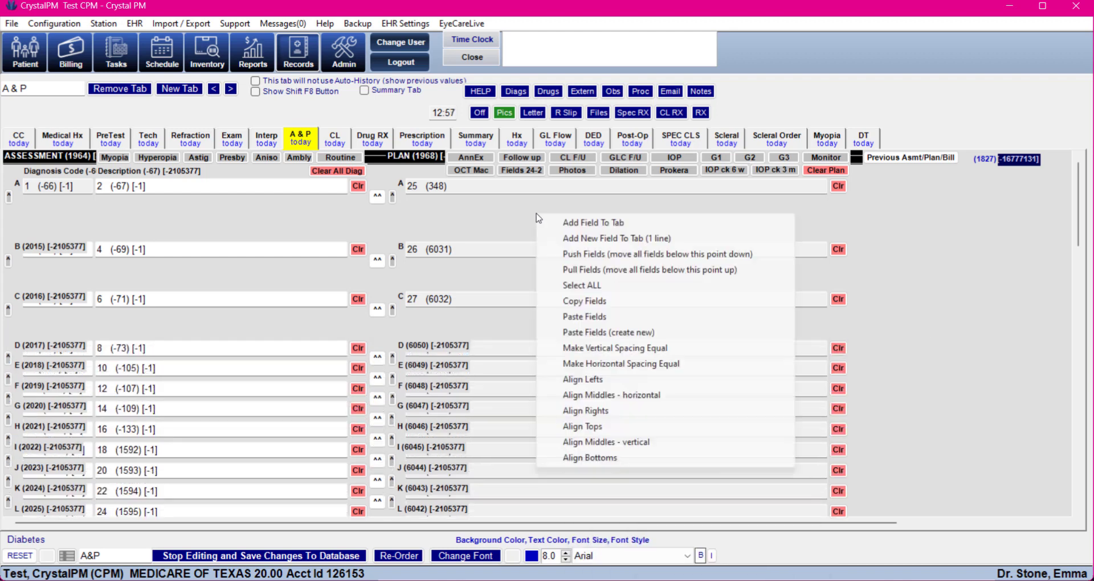
click(579, 270)
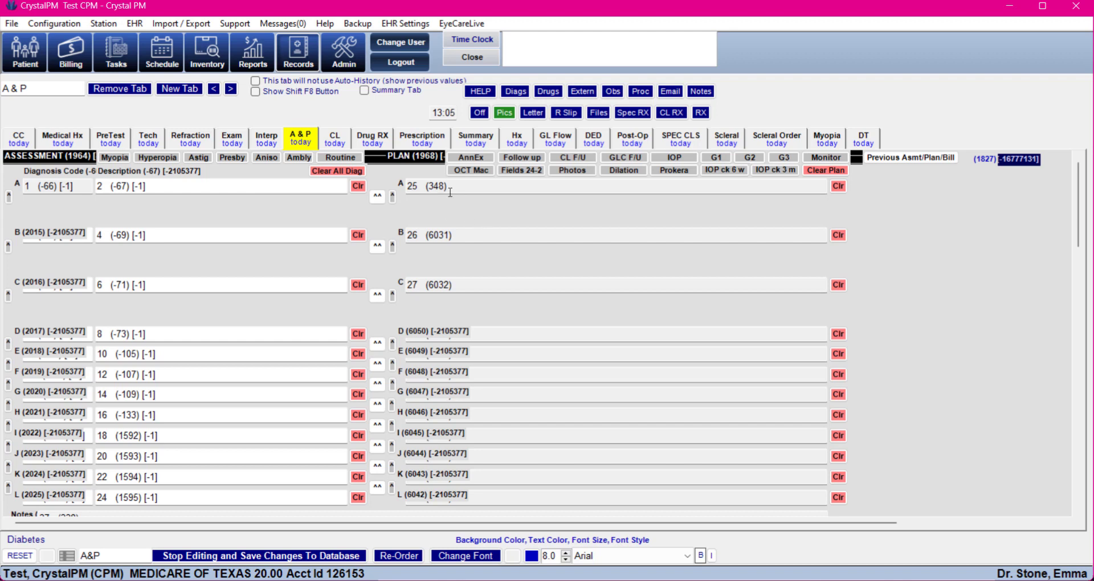
Bring the Edit Records window forward and select field 348.
mouse_move(618, 579)
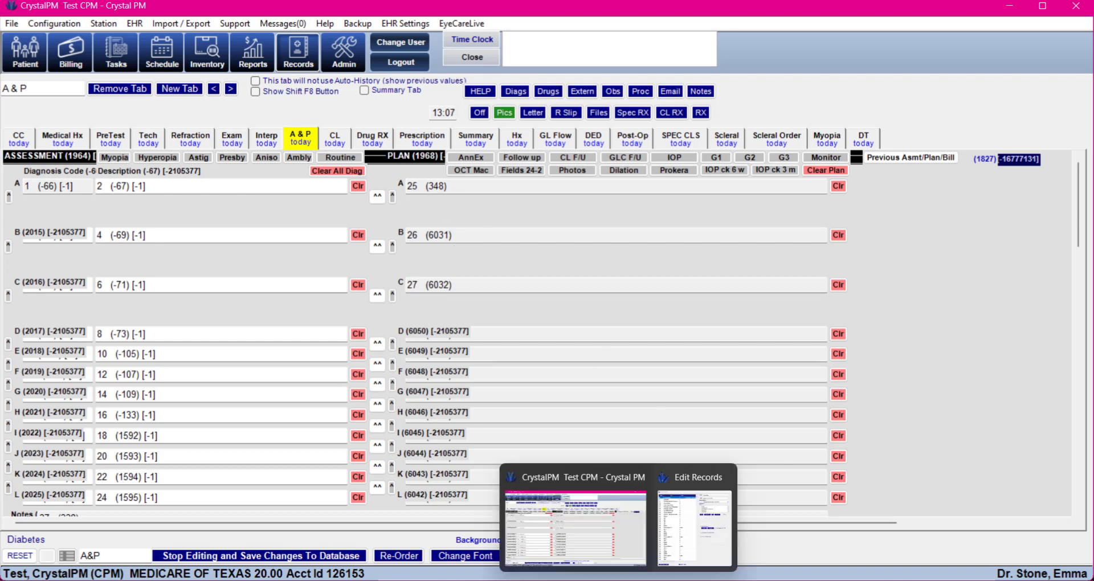
click(695, 529)
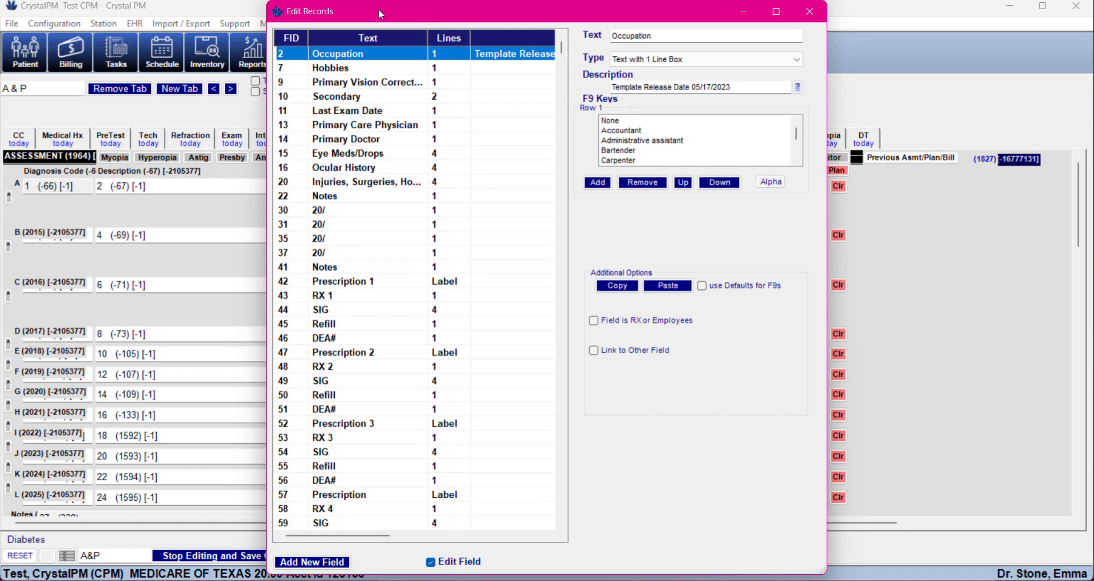
drag(363, 16, 566, 83)
mouse_move(618, 579)
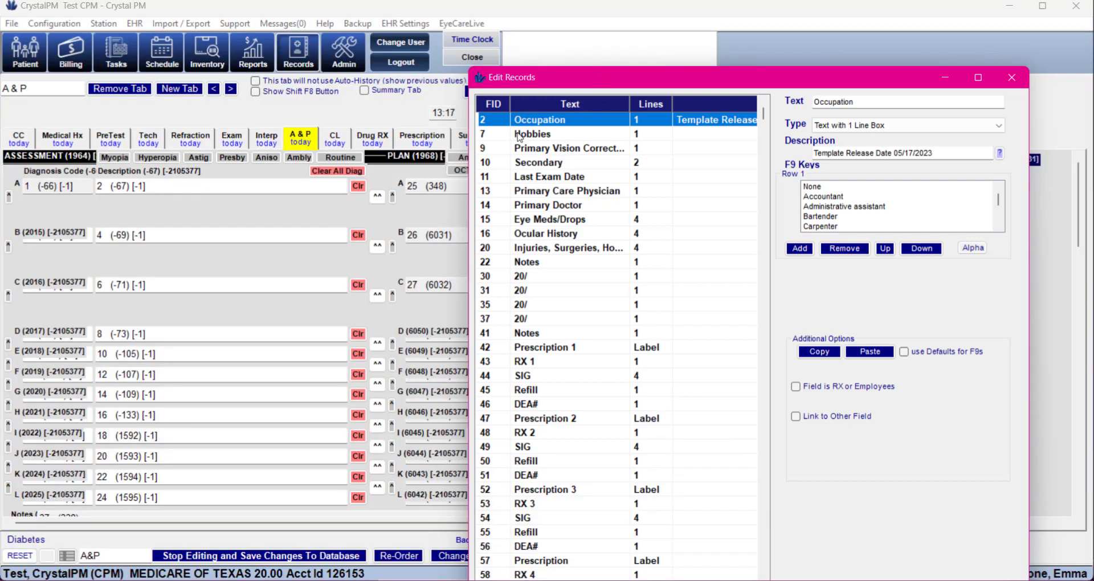
click(566, 182)
scroll(565, 181, down, 10)
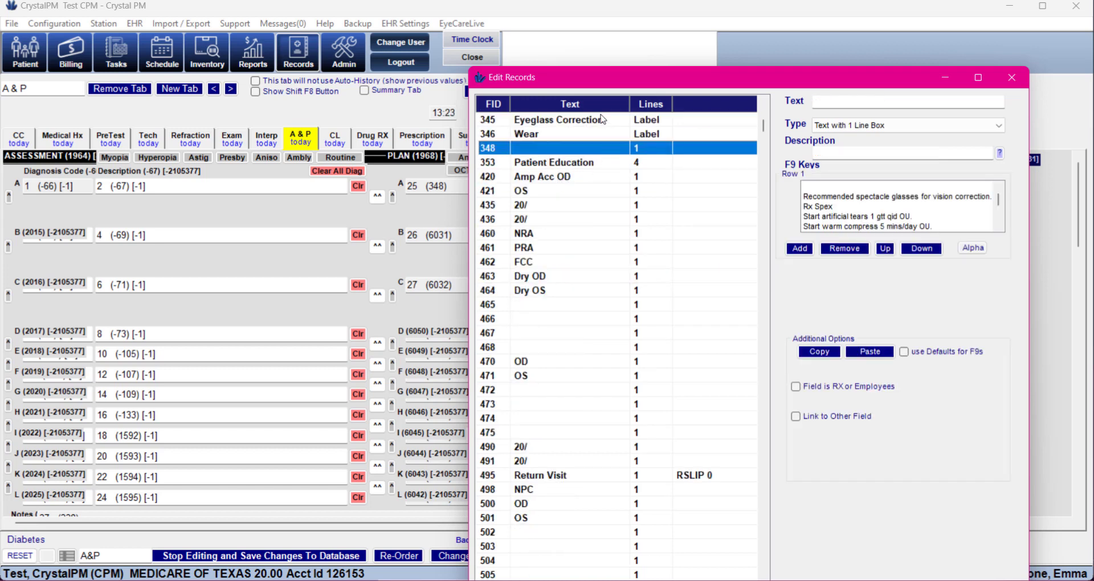
mouse_move(593, 75)
mouse_down()
mouse_move(610, 76)
mouse_move(601, 86)
mouse_up()
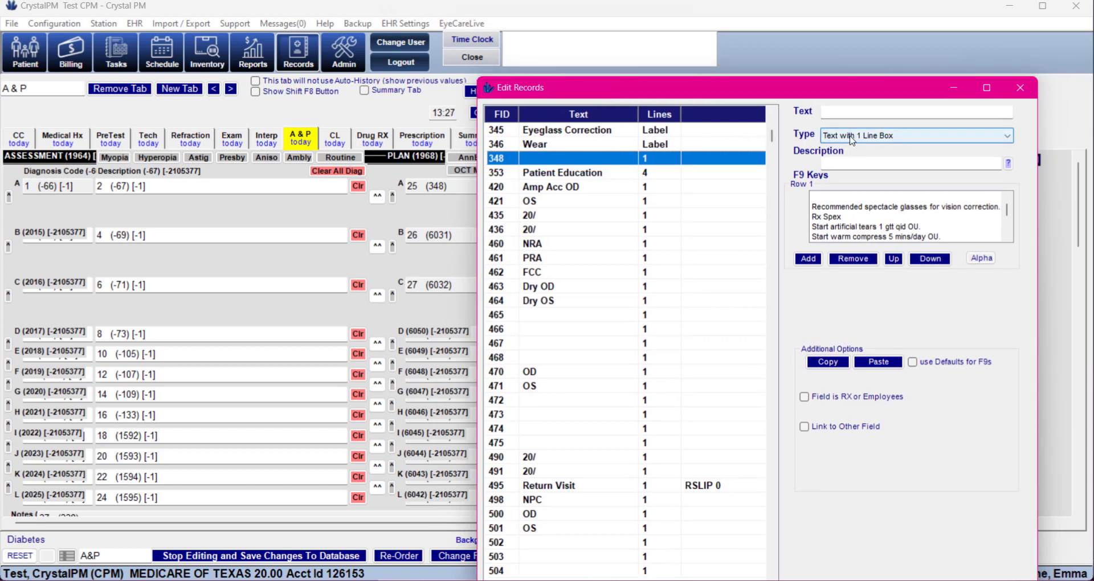
Set field 348's type to Text (Custom Height).
click(892, 137)
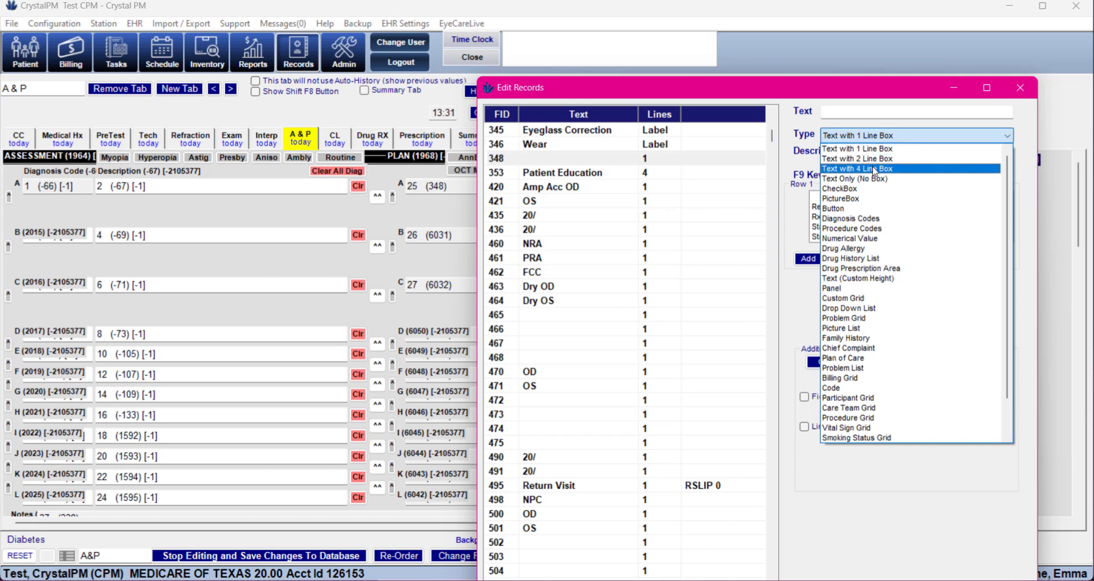
click(849, 278)
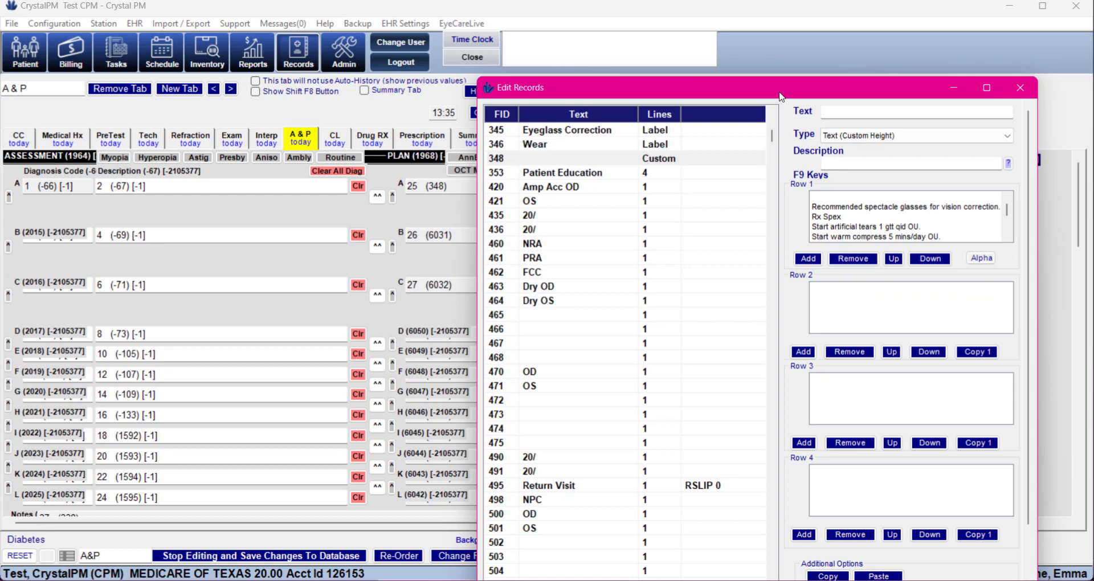
drag(780, 97, 709, 58)
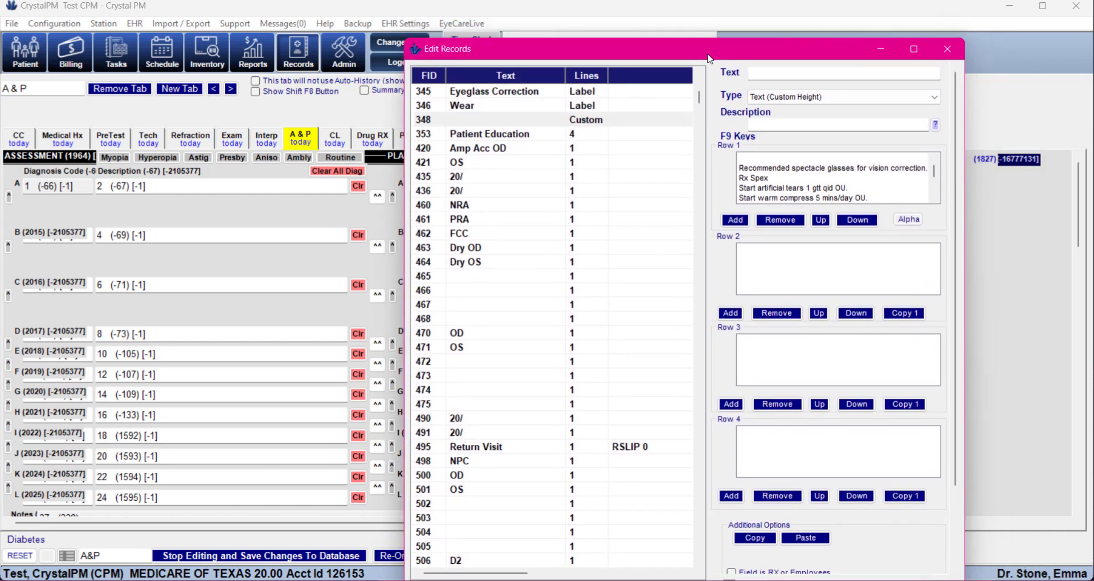
click(765, 101)
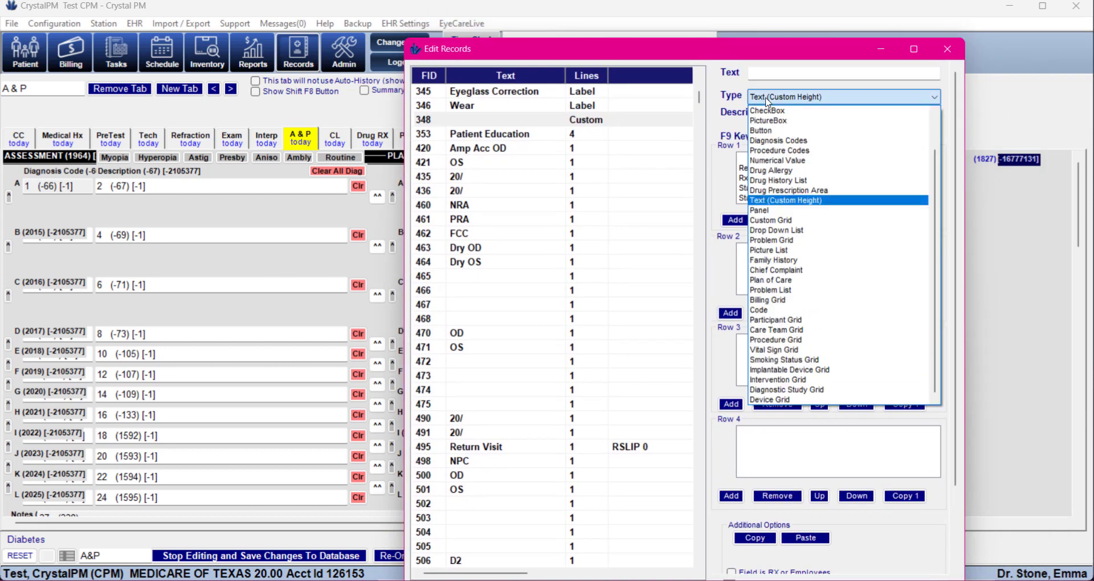
scroll(781, 188, up, 2)
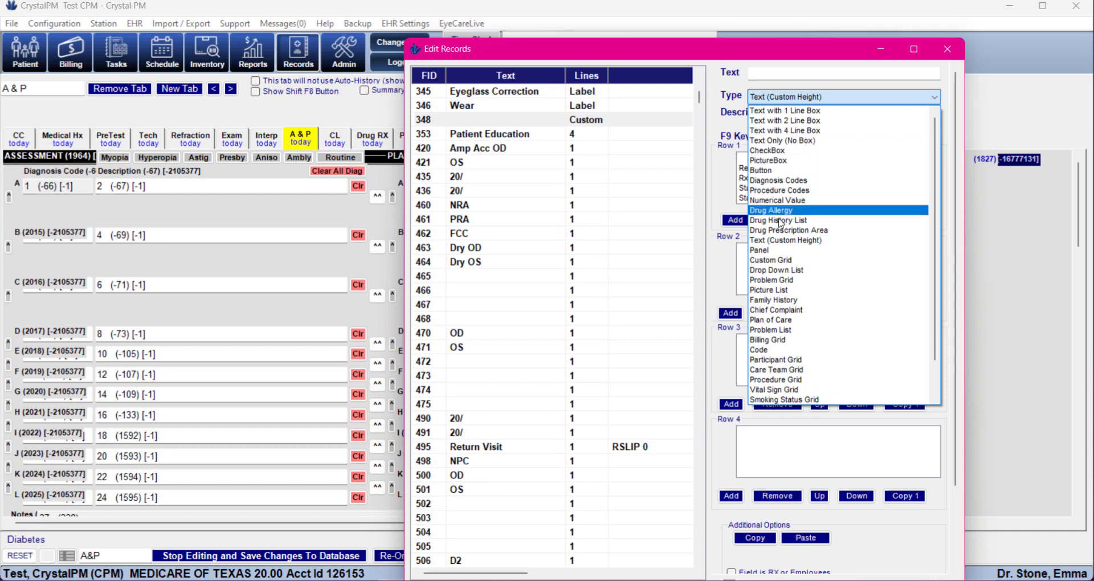
click(768, 240)
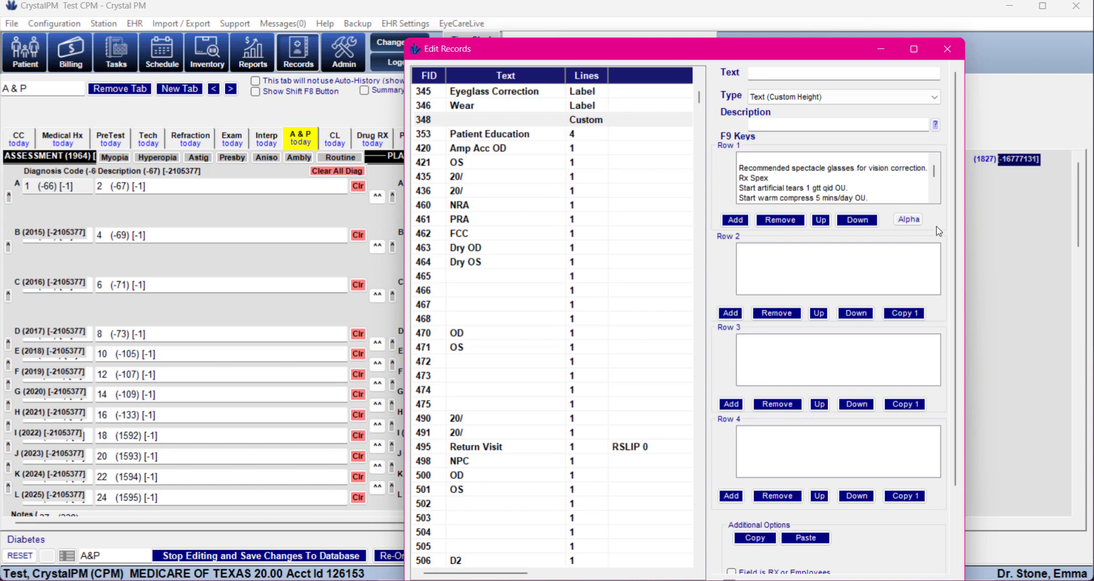
Copy Row 1's F9 plan phrases into Rows 2, 3 and 4 of field 348.
click(905, 313)
click(905, 404)
click(900, 497)
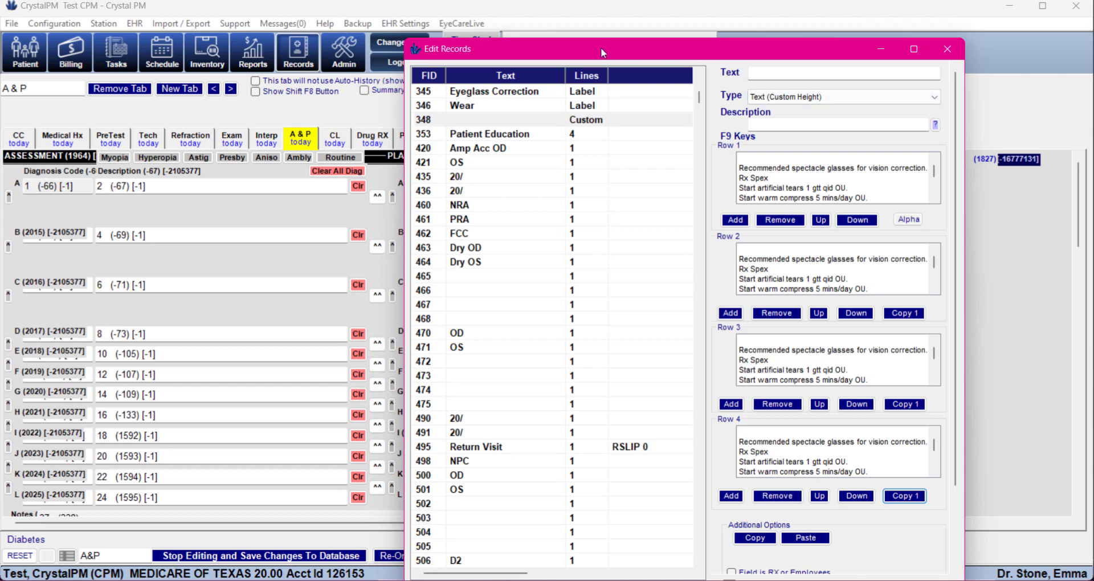
drag(604, 53, 746, 264)
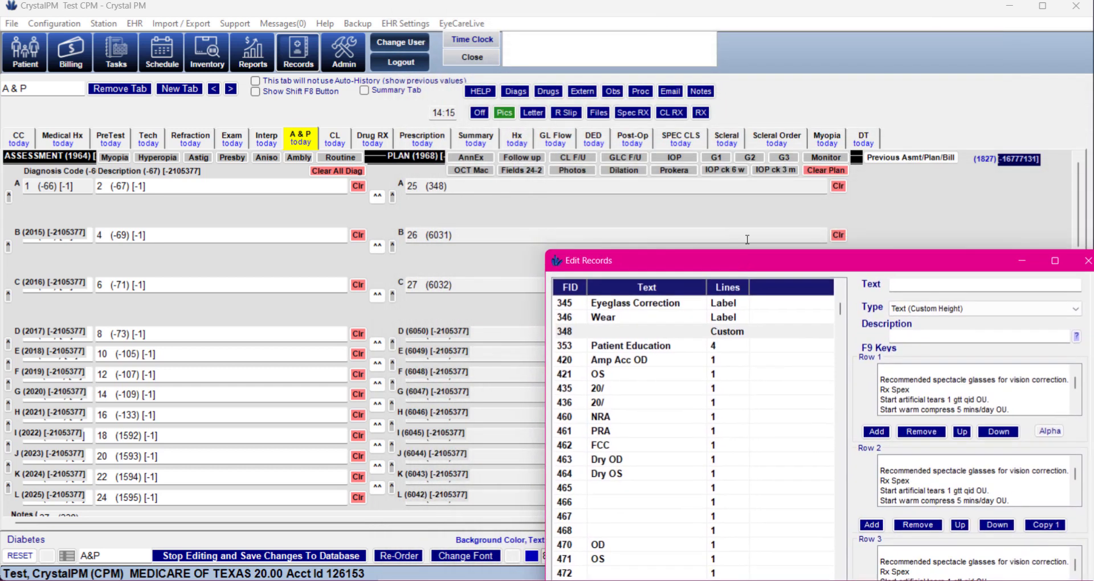
Delete the existing Plan A 25 (348) field from the A&P tab.
click(528, 187)
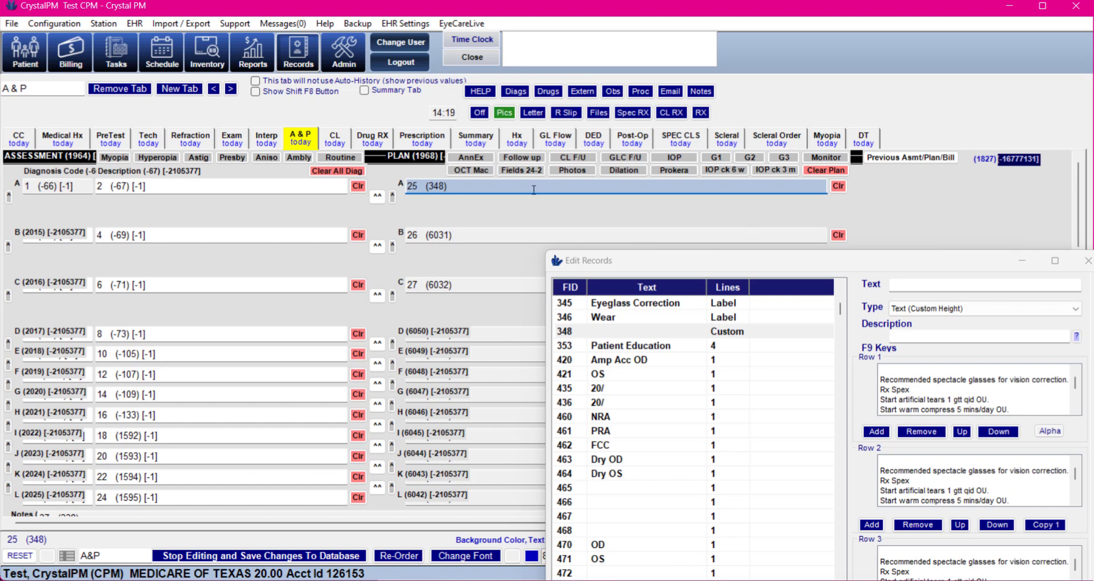
key(Delete)
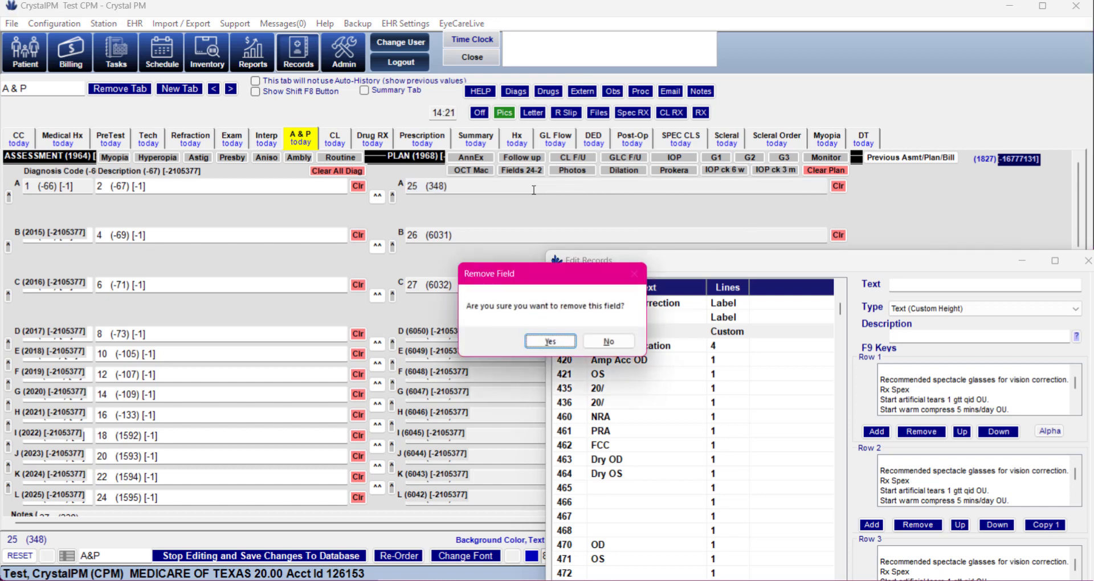
click(539, 339)
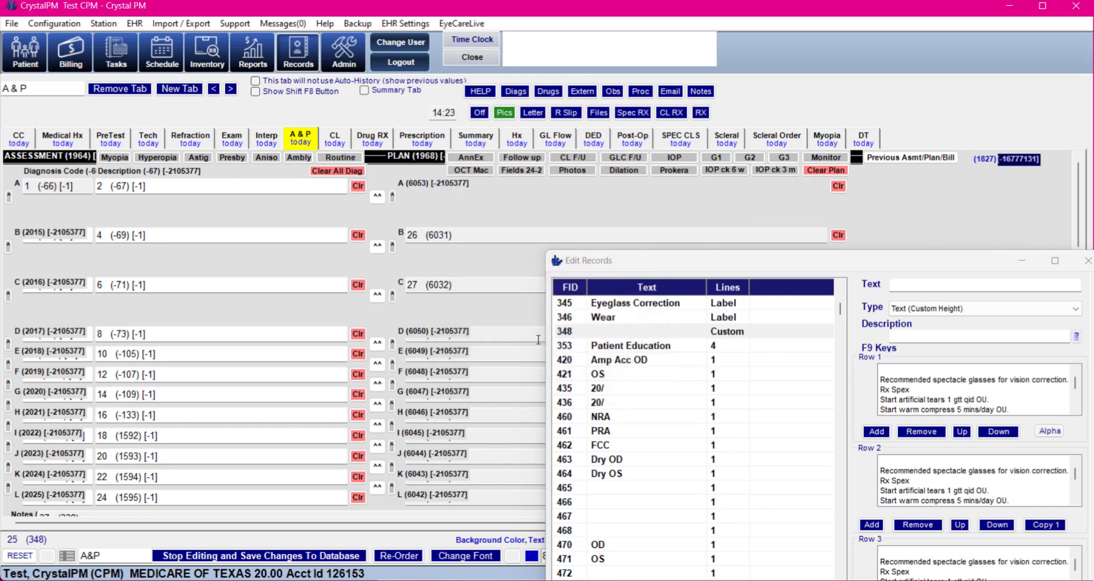
Add field 348 back to the Plan area as the new 695 field and position it.
click(590, 334)
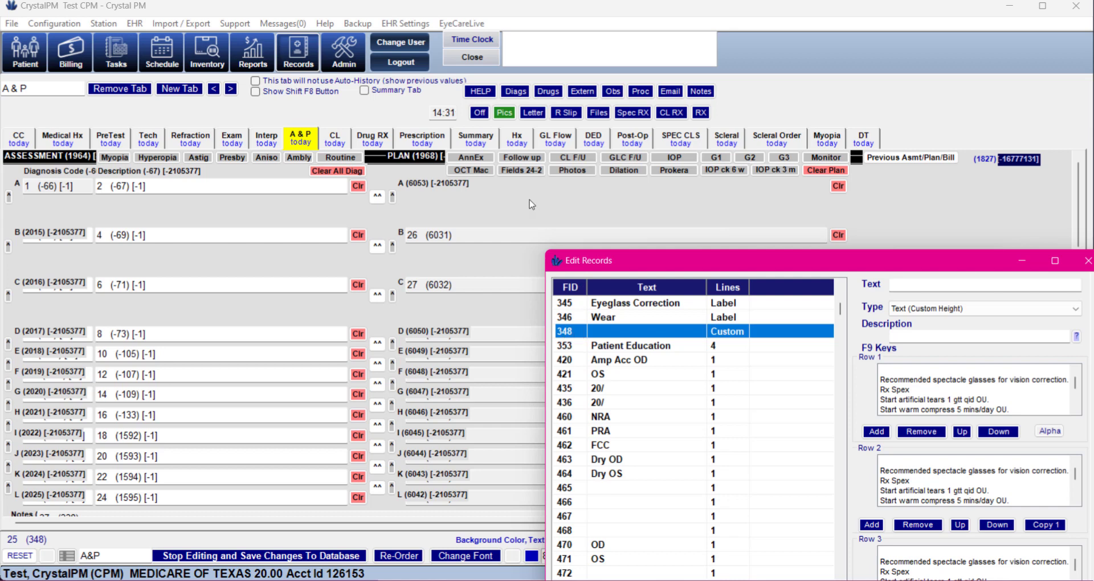
right_click(487, 203)
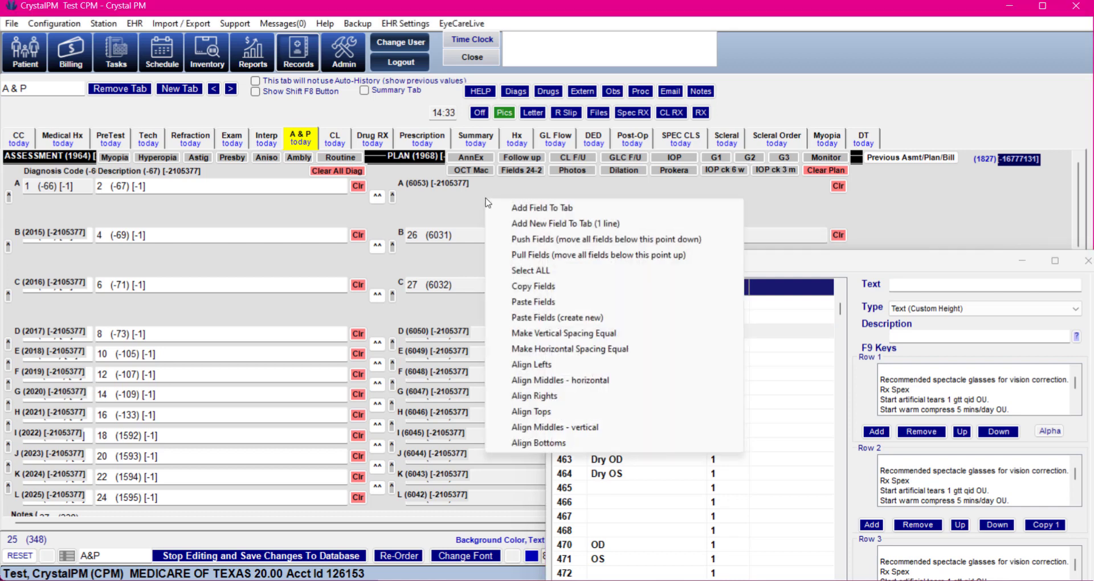
click(517, 208)
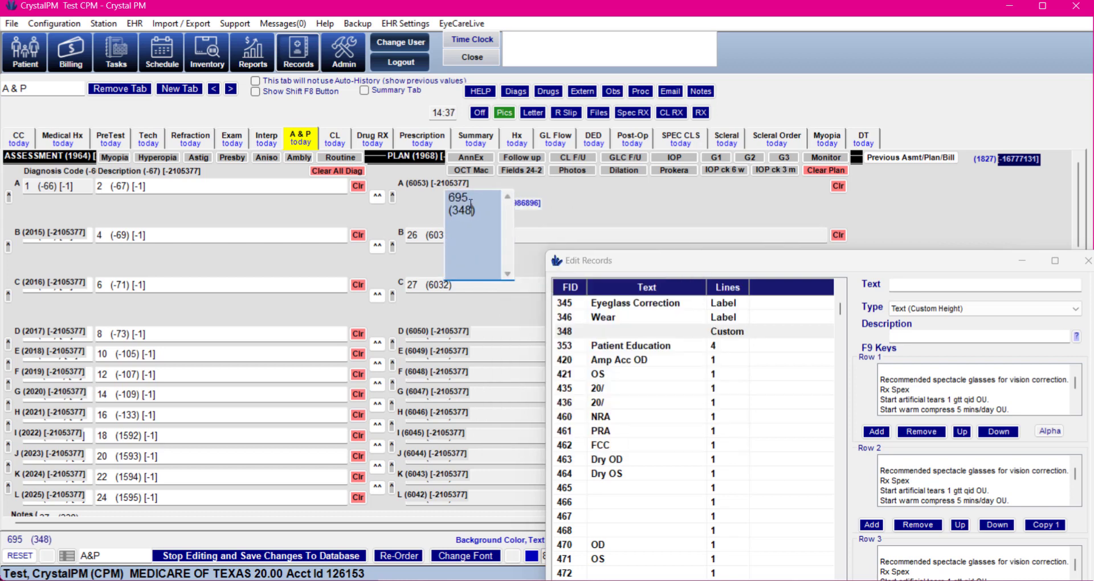
drag(470, 204, 450, 194)
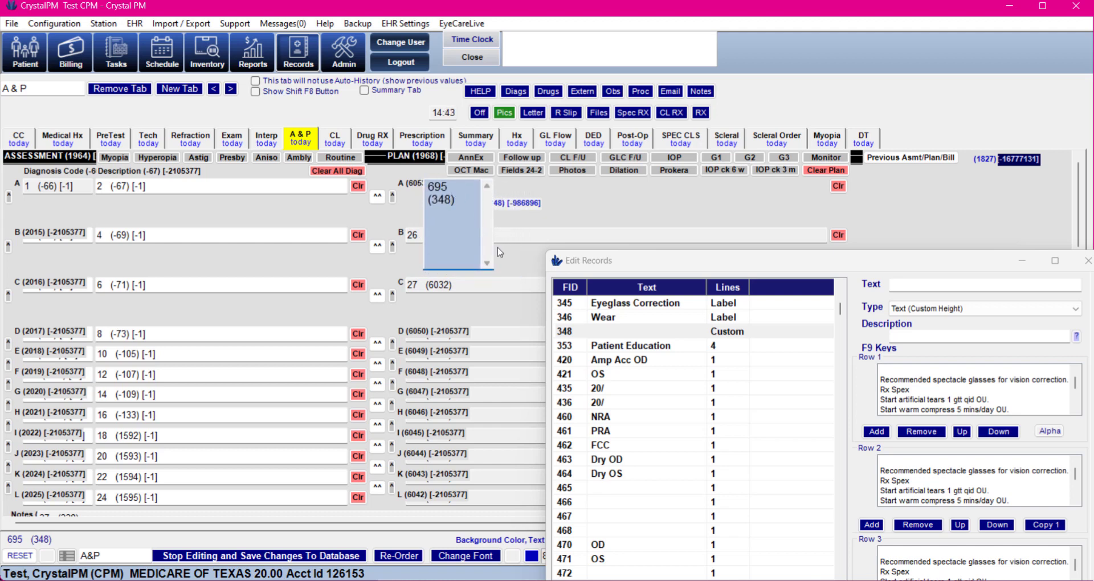
drag(969, 261, 979, 418)
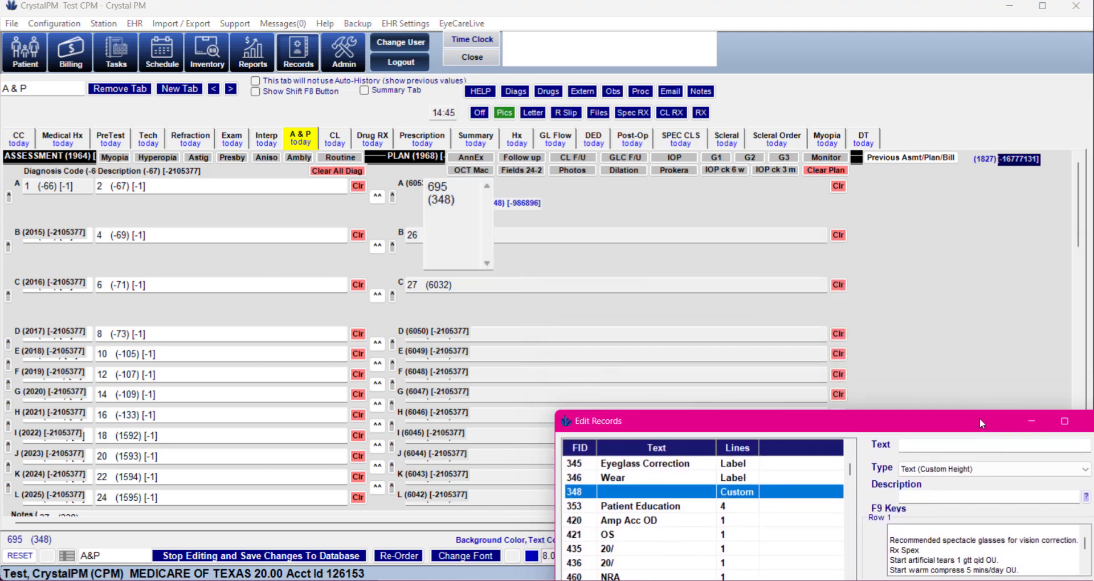
Drag the new 695 (348) box onto Plan row A at the top of the Plan column.
click(570, 235)
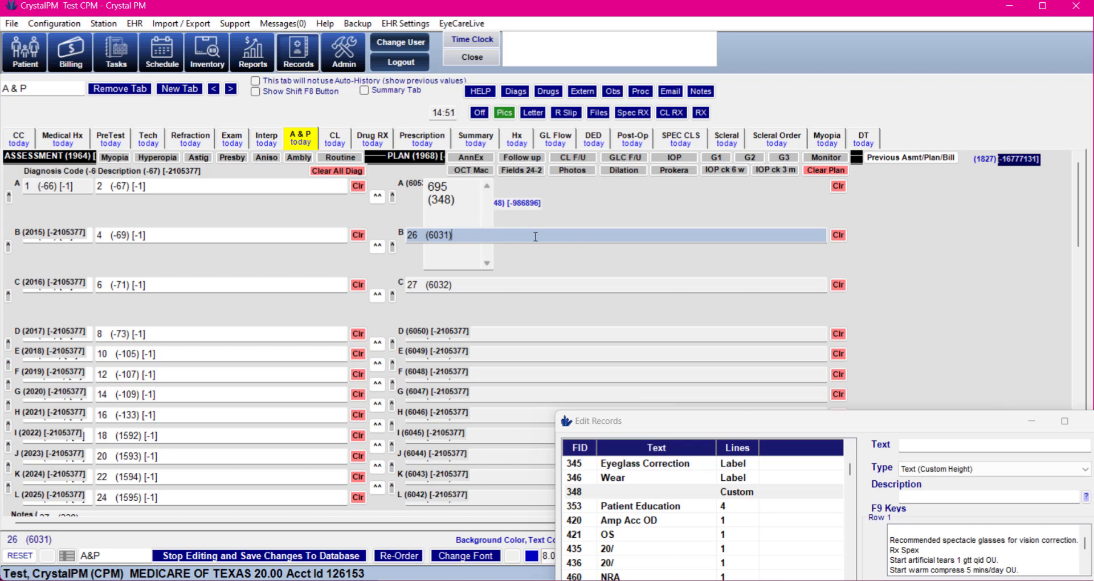
drag(643, 422, 735, 549)
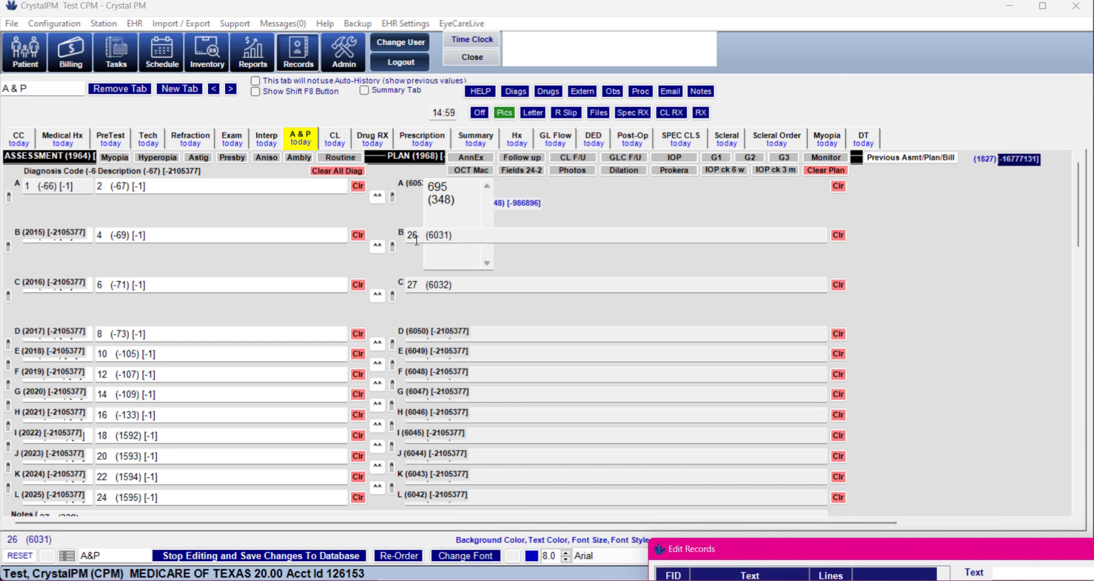
click(502, 236)
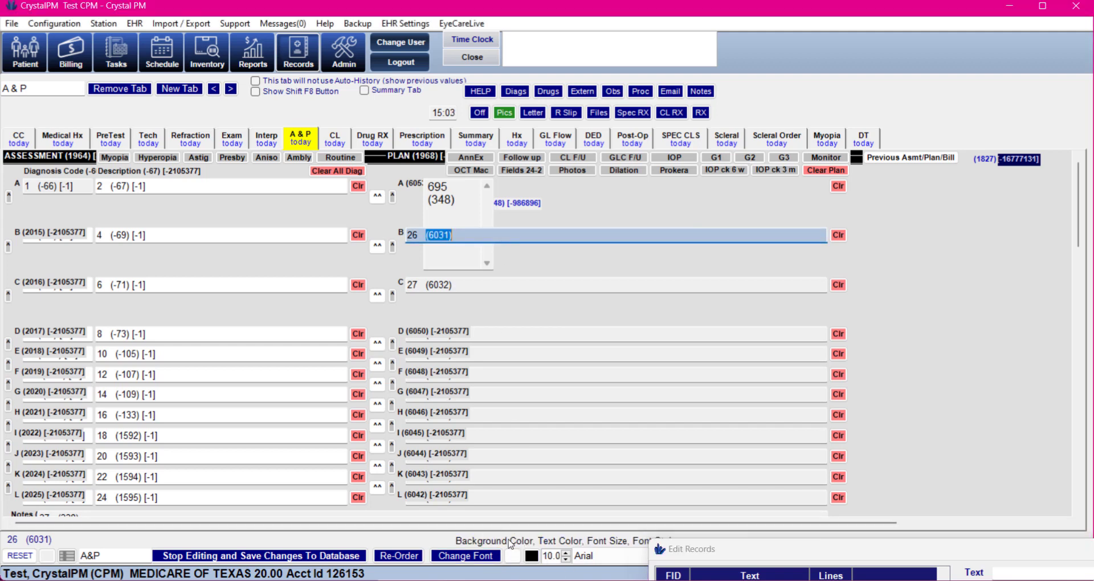
click(447, 197)
click(466, 556)
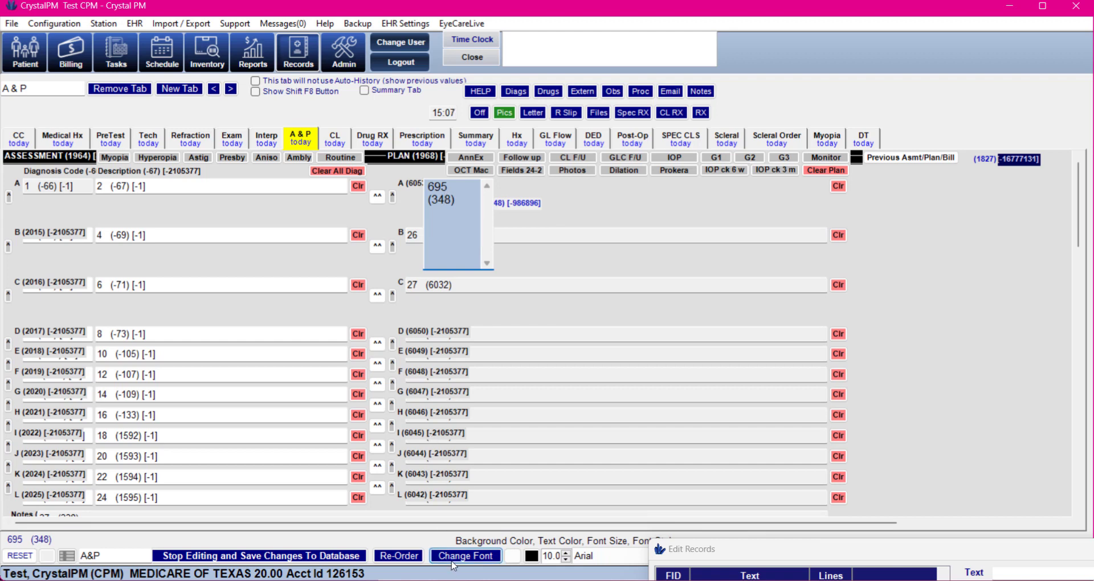
click(637, 341)
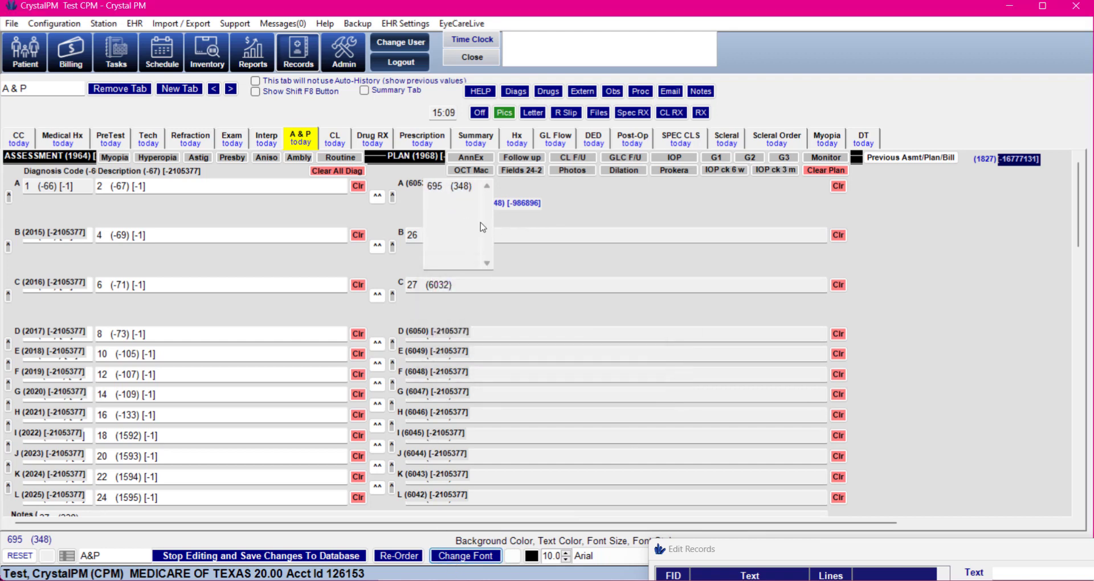
drag(496, 241, 434, 215)
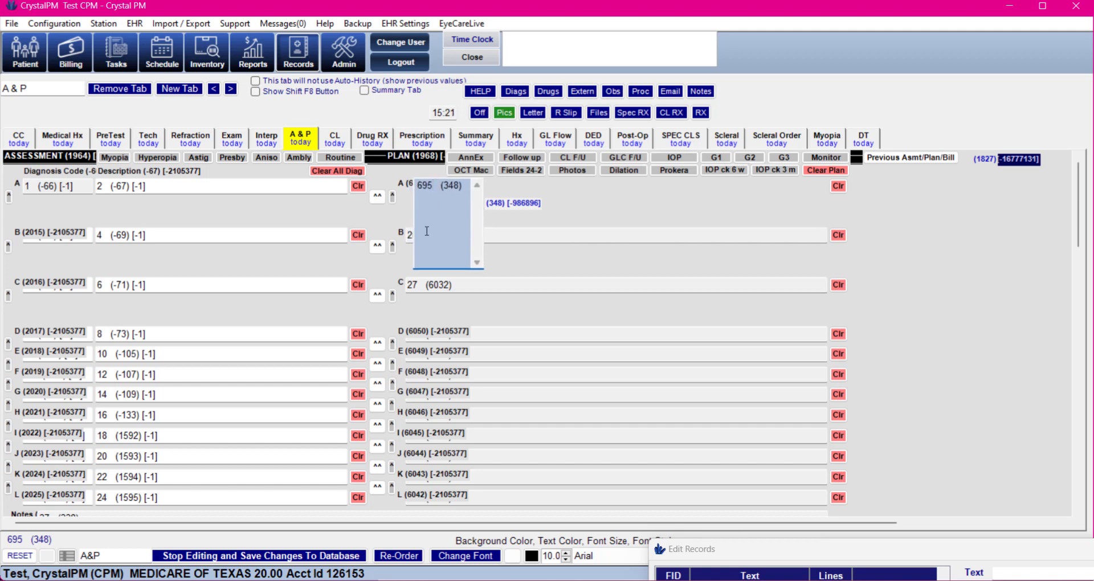
Widen and heighten the 695 (348) box across Plan row A, stopping just above row B.
click(528, 235)
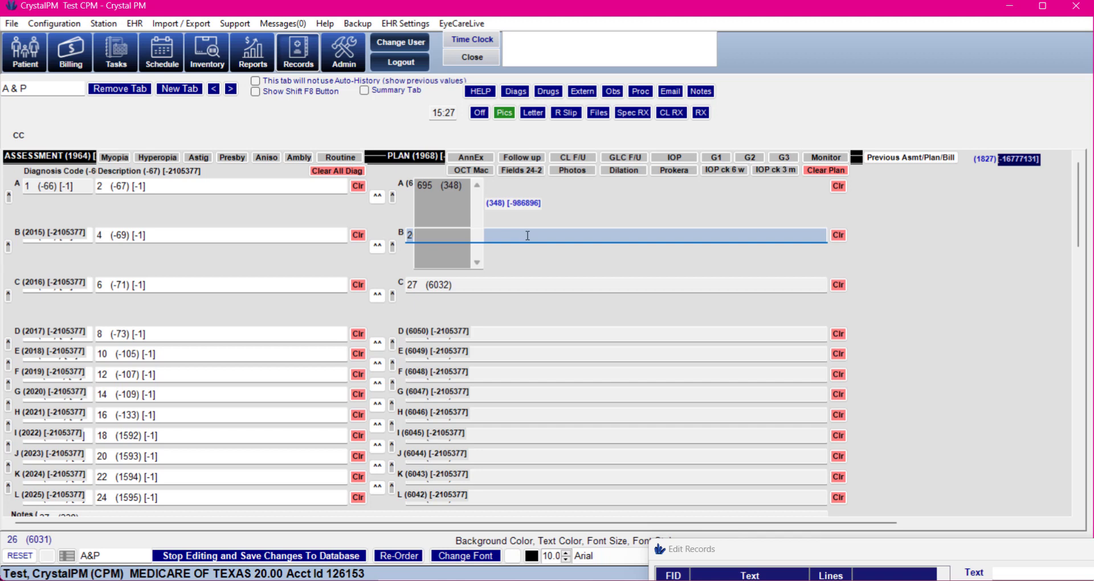
text(695  (348)
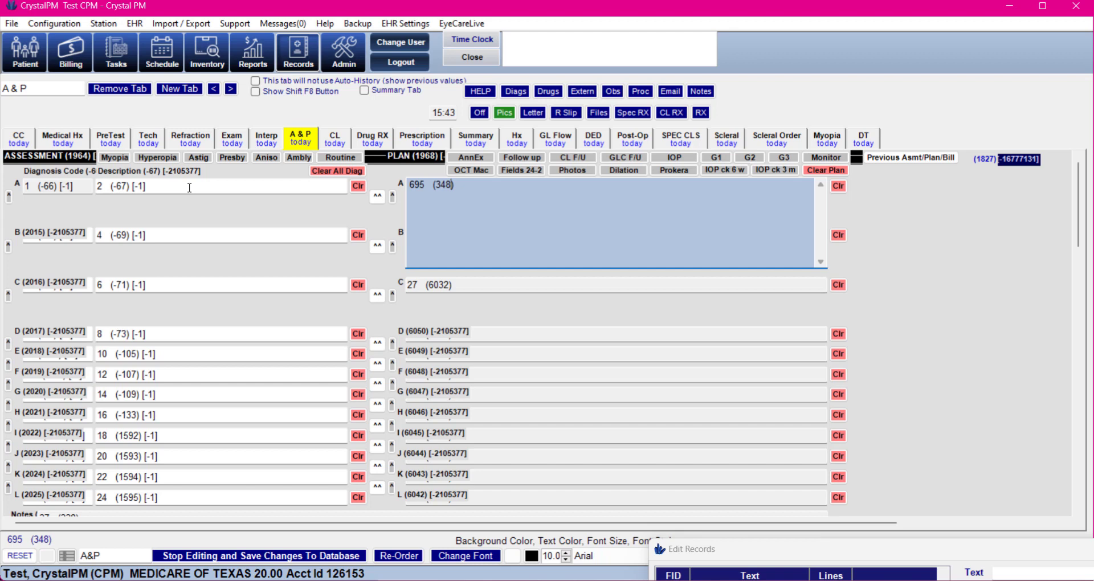
click(295, 189)
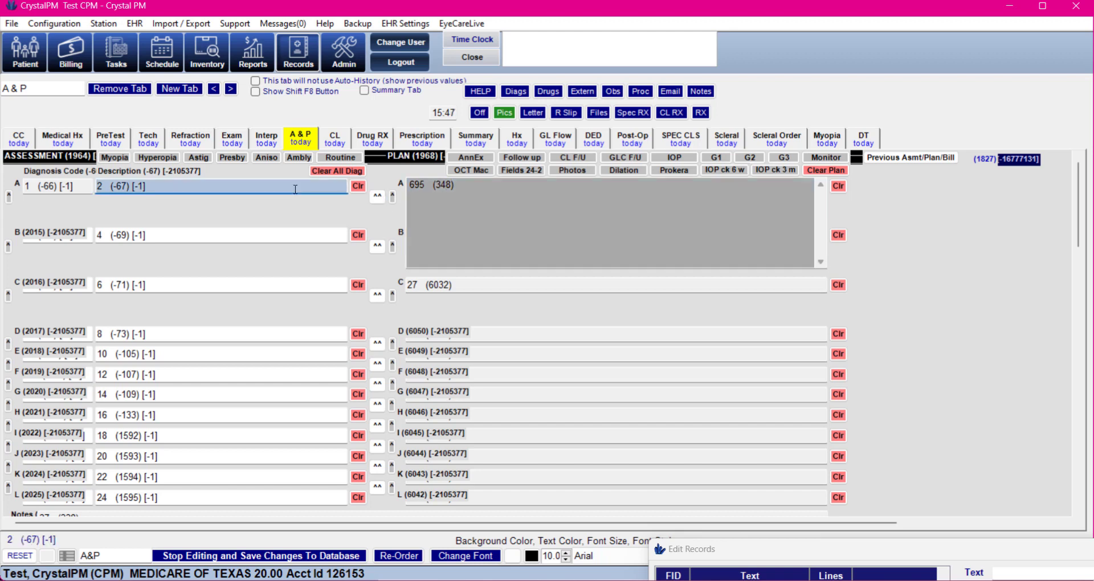
click(436, 202)
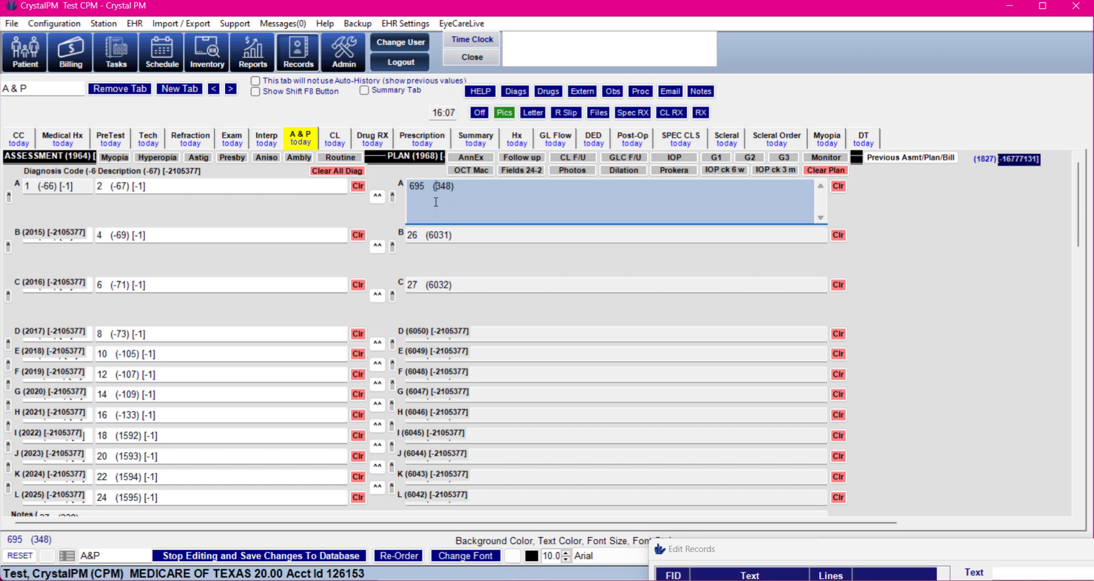
click(432, 204)
click(477, 92)
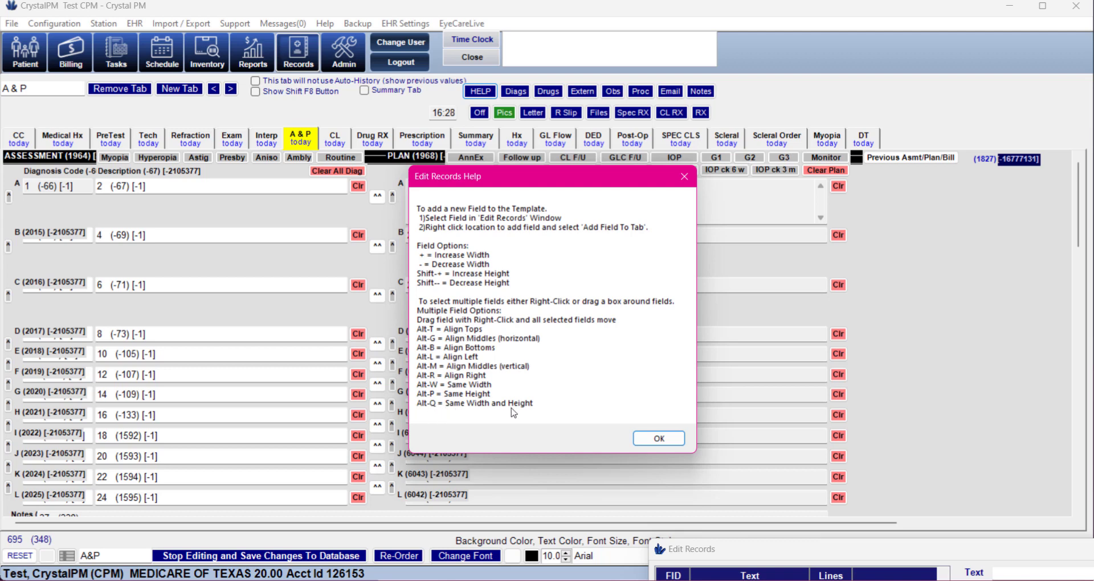
click(646, 440)
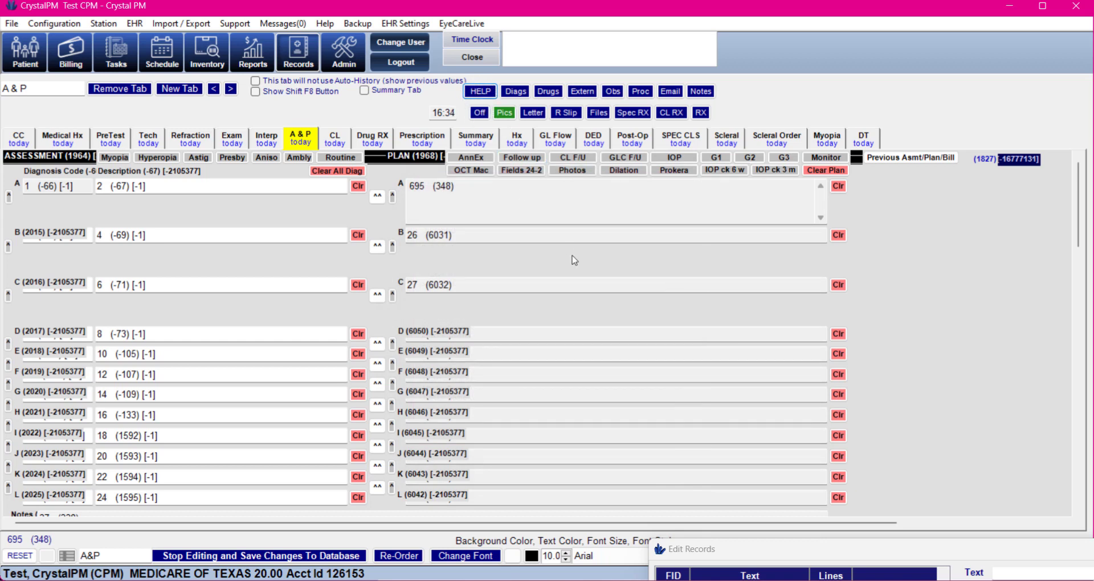
Change field 6031's type to Text (Custom Height) in Edit Records.
click(496, 200)
click(465, 235)
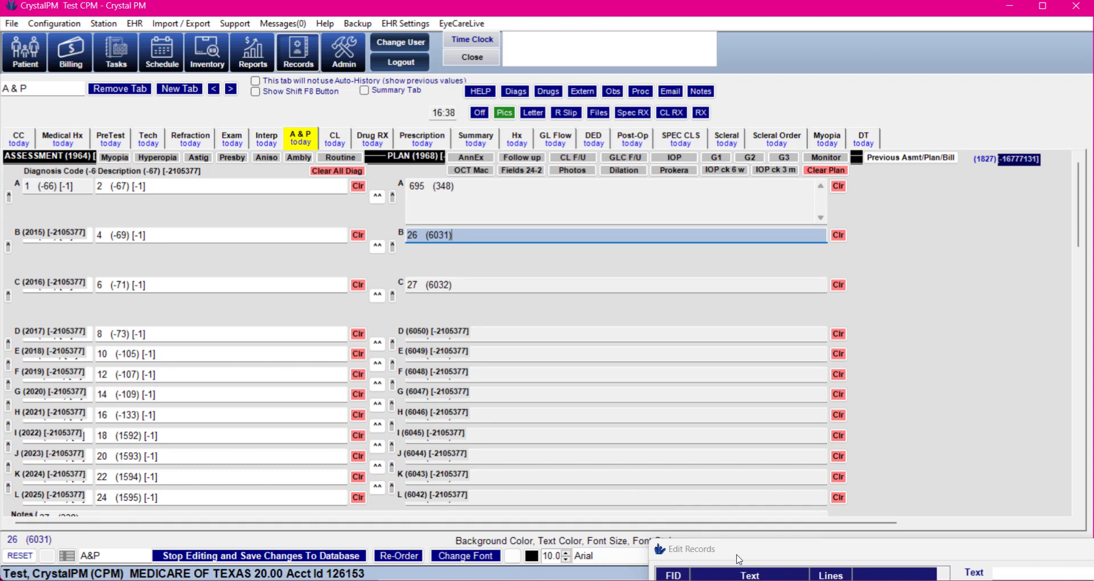
drag(739, 559, 554, 154)
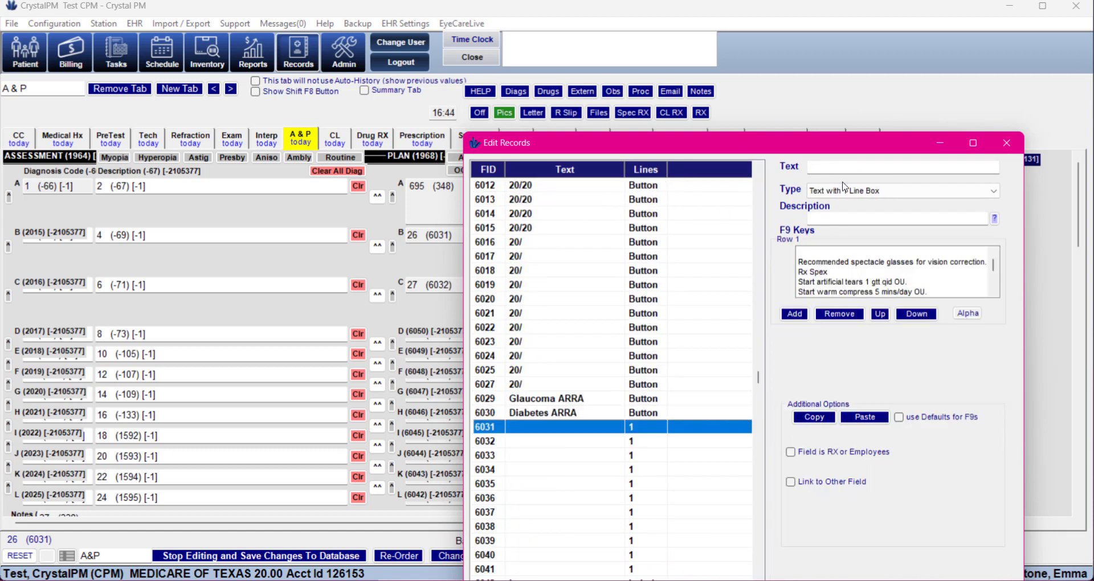
click(844, 189)
click(894, 337)
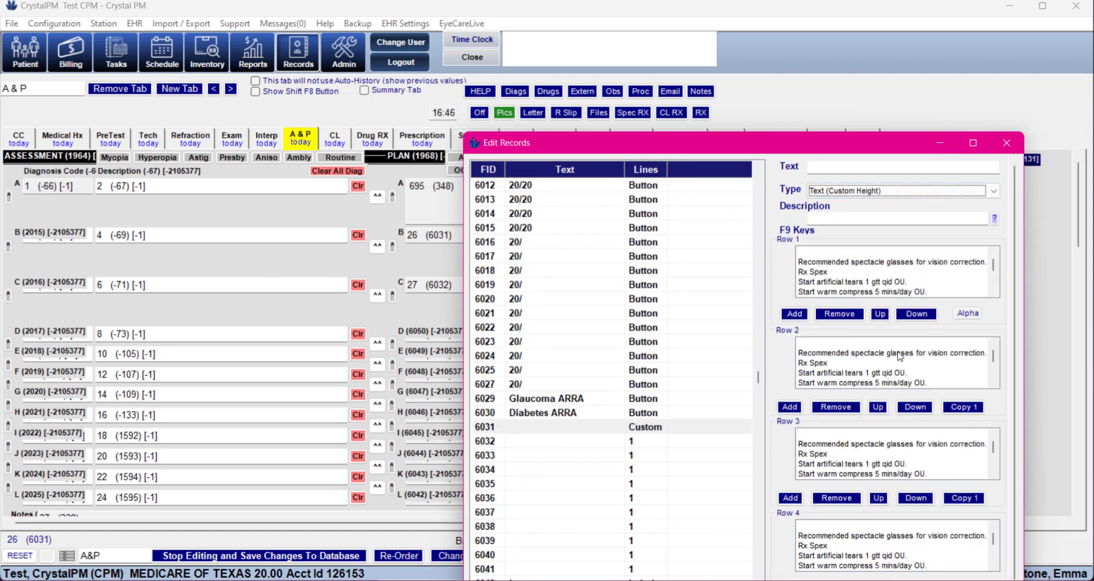
drag(807, 137, 729, 48)
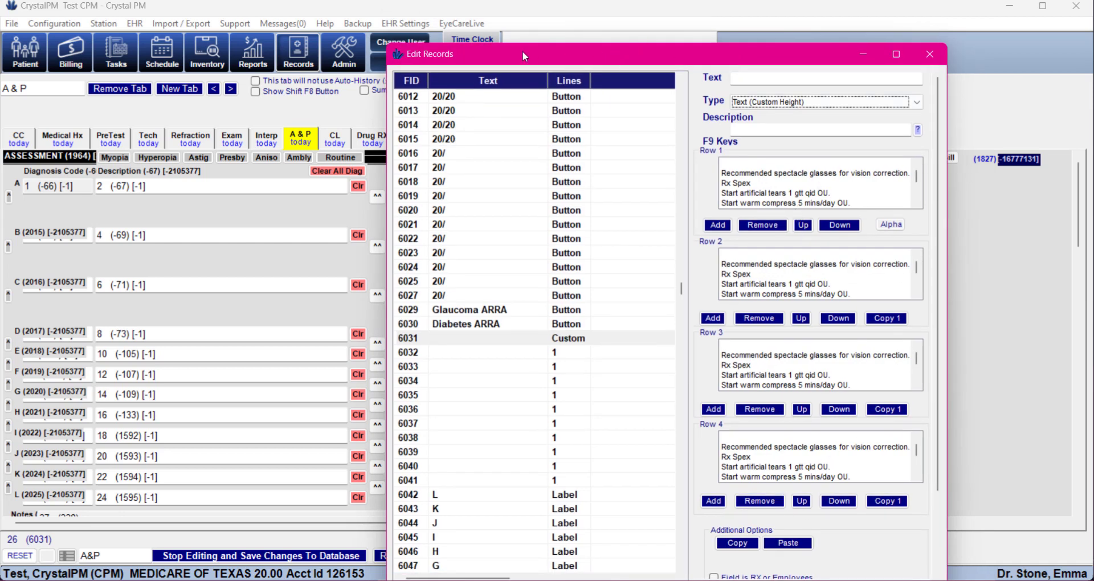
Delete the old single-line Plan B field from the A&P tab.
drag(522, 50, 635, 266)
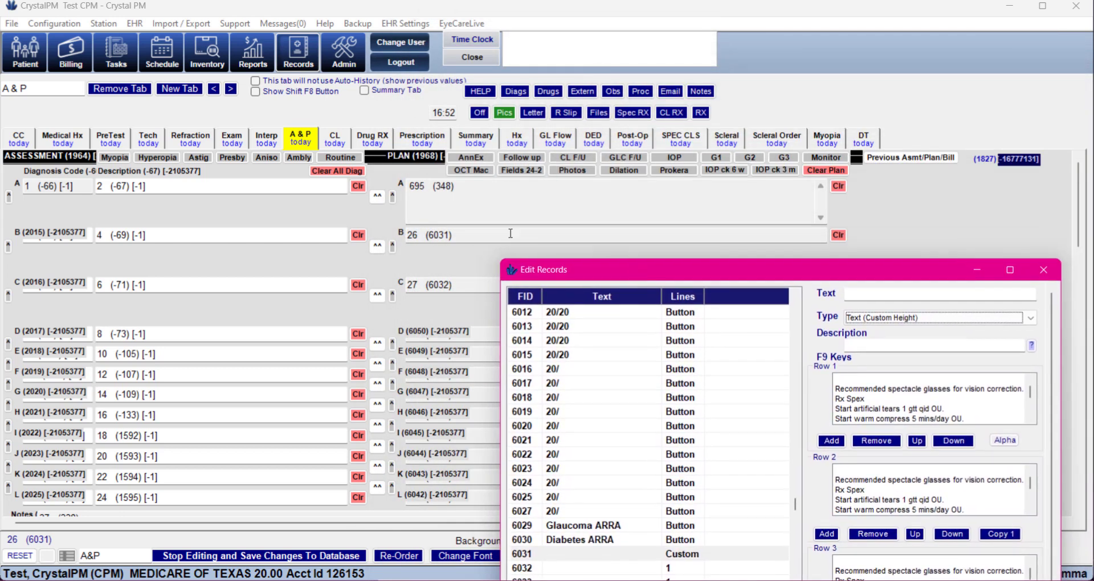
click(460, 236)
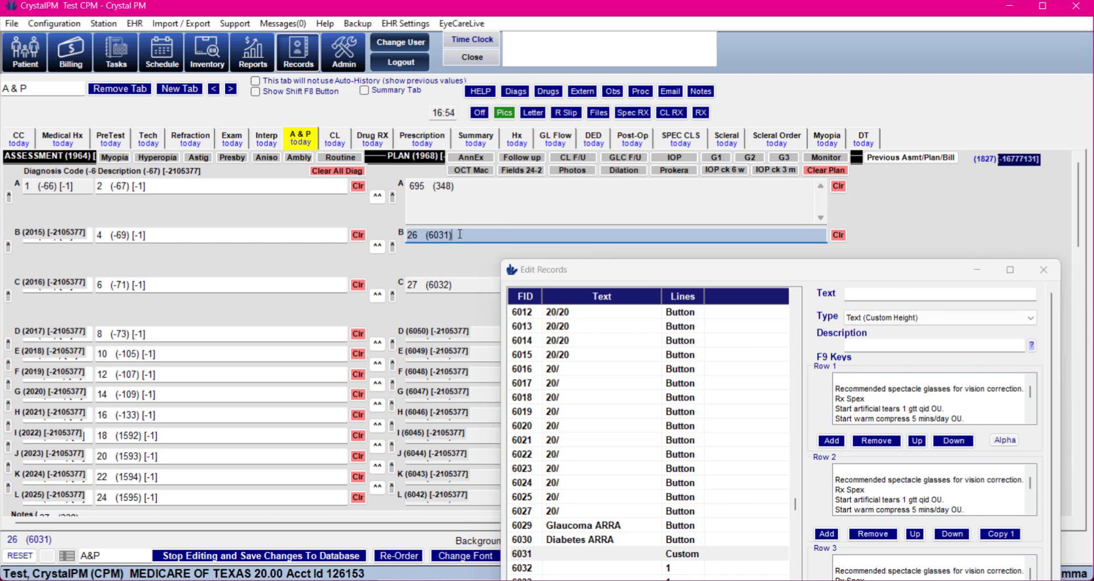
key(Delete)
key(Return)
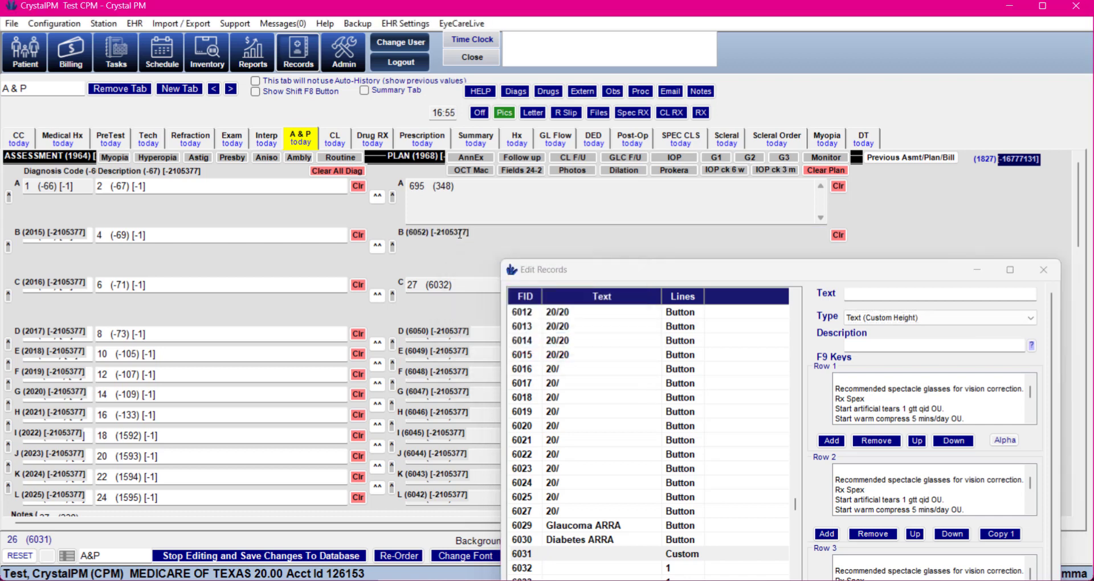
Add field 6031 to the A&P tab and place the 695 (6031) box in Plan row B.
click(521, 555)
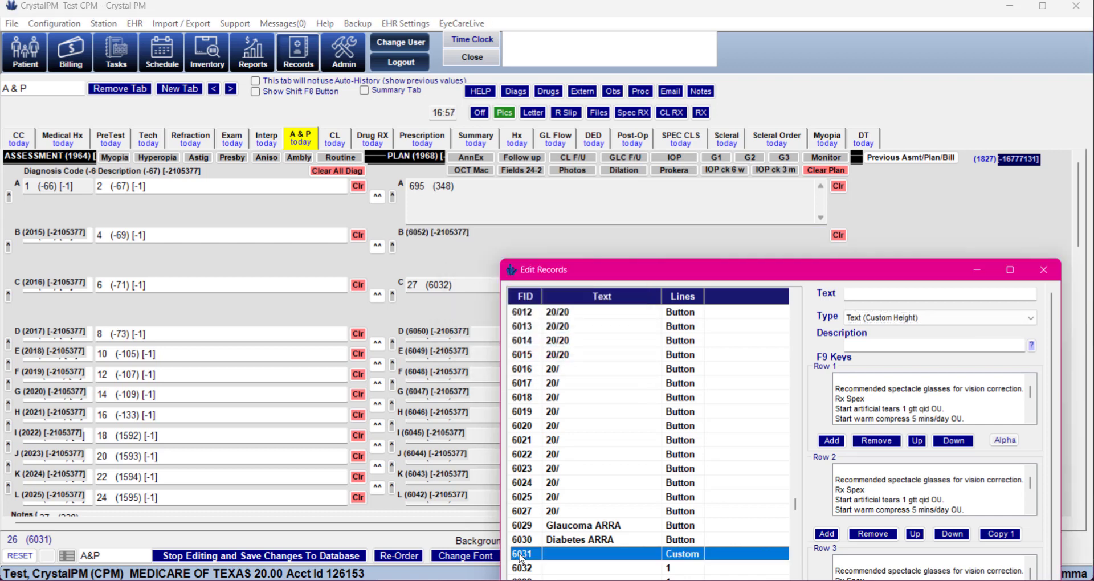
right_click(422, 260)
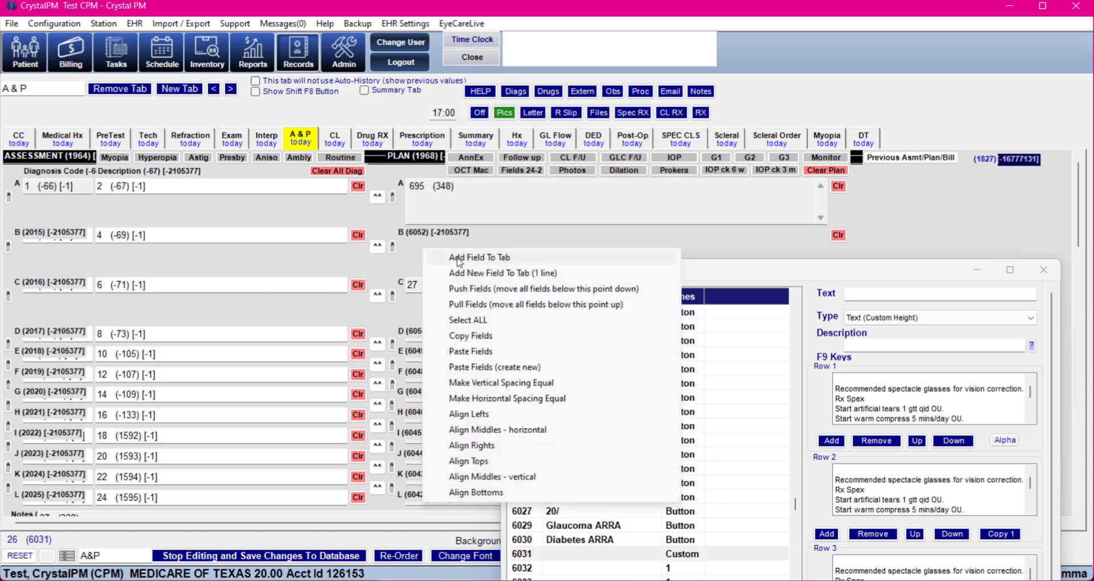
click(457, 257)
drag(605, 276, 777, 379)
drag(515, 265, 445, 246)
click(454, 557)
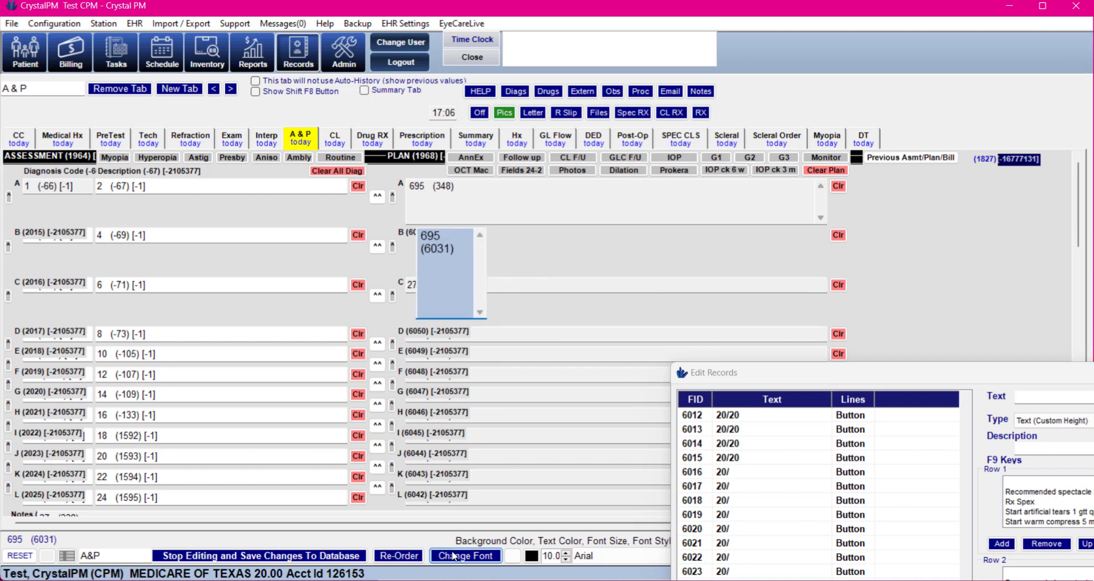
Stretch the 695 (6031) box to Plan row B's full width, then compare plan boxes A and B with assessment B.
click(634, 340)
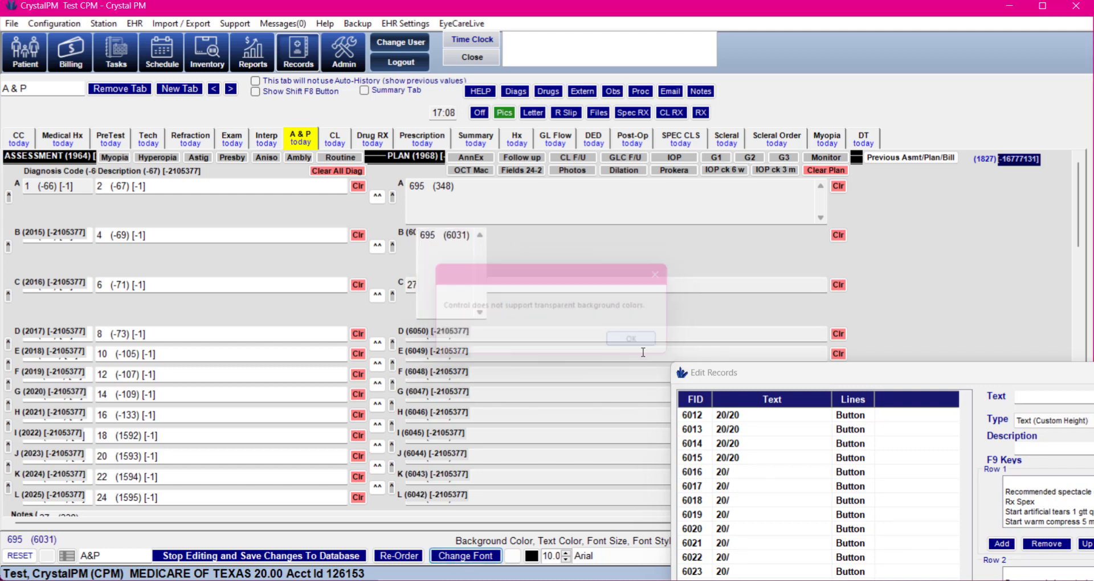
click(457, 254)
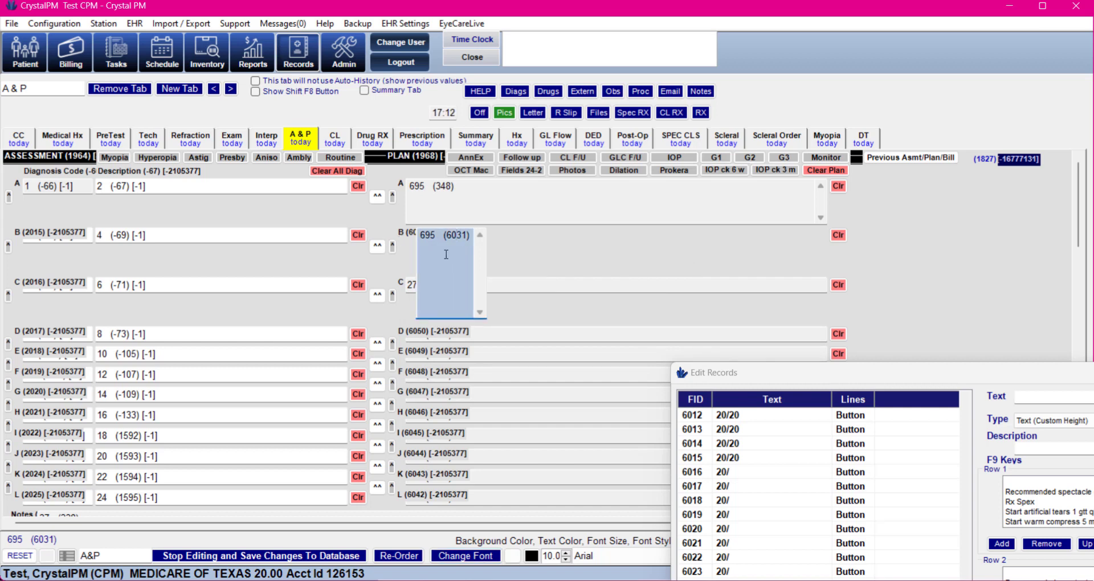
click(465, 211)
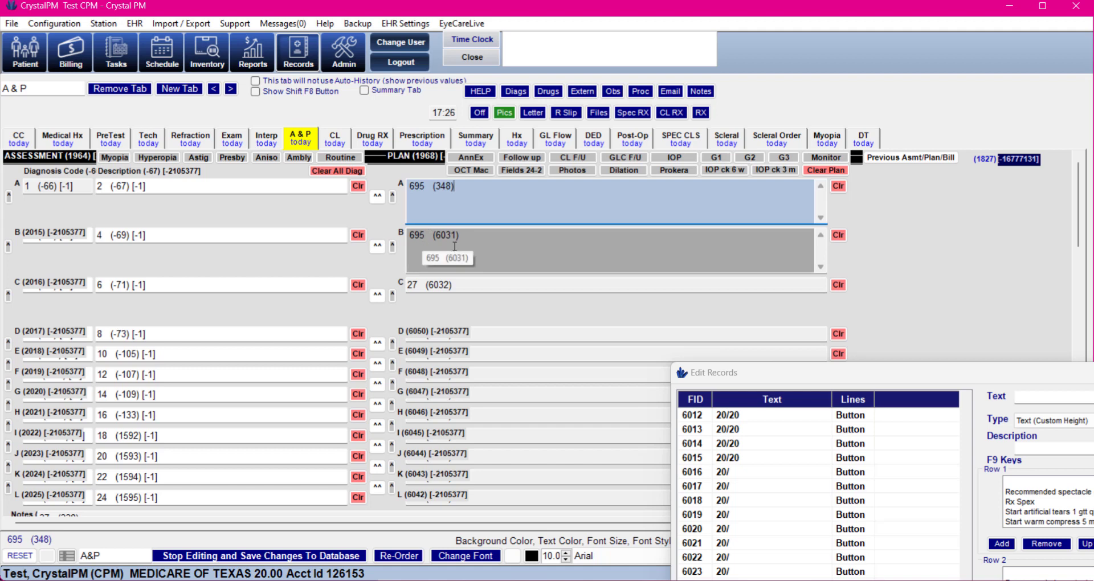
click(433, 244)
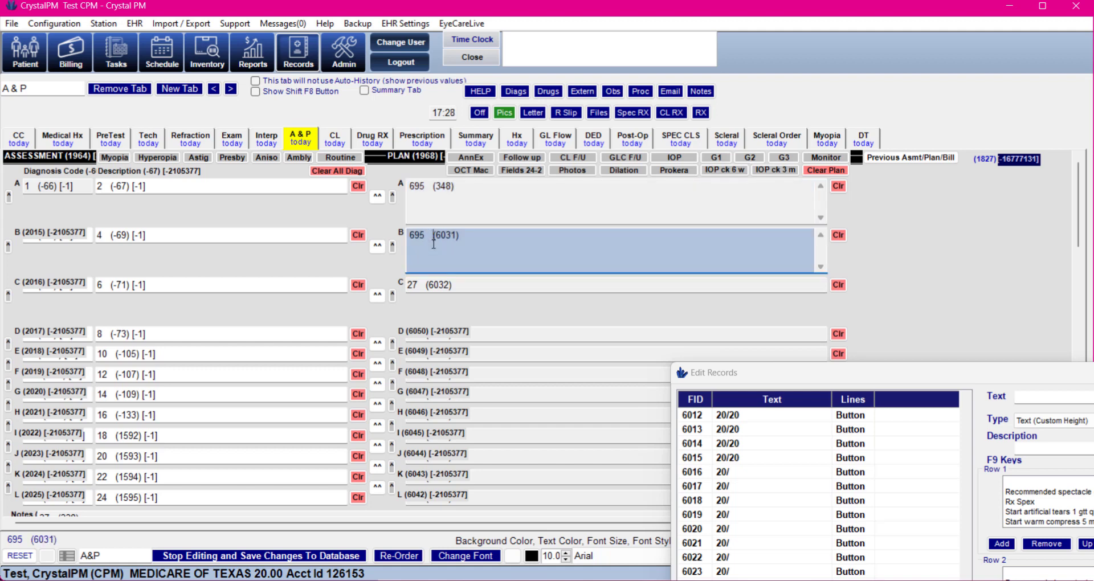
click(321, 234)
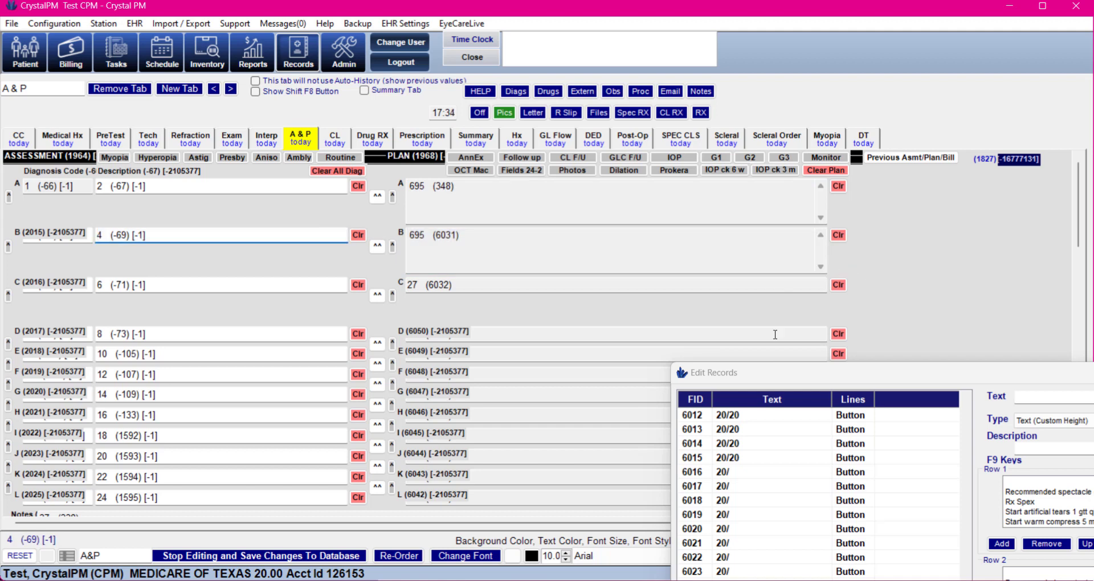
Select field record 6032 and delete the old single-line Plan C field 27 (6032).
drag(758, 374, 589, 176)
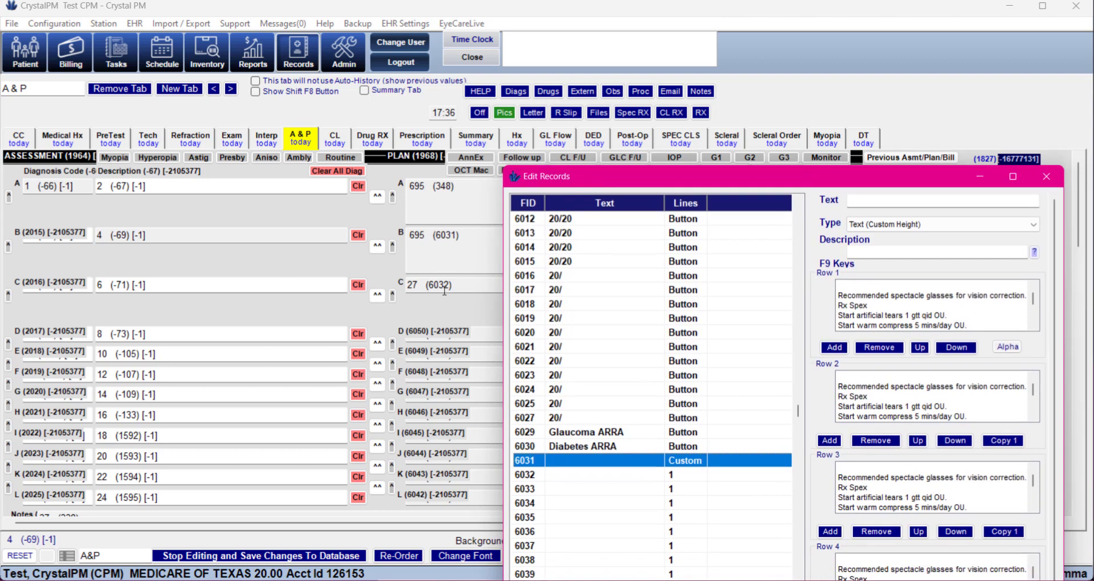
click(530, 473)
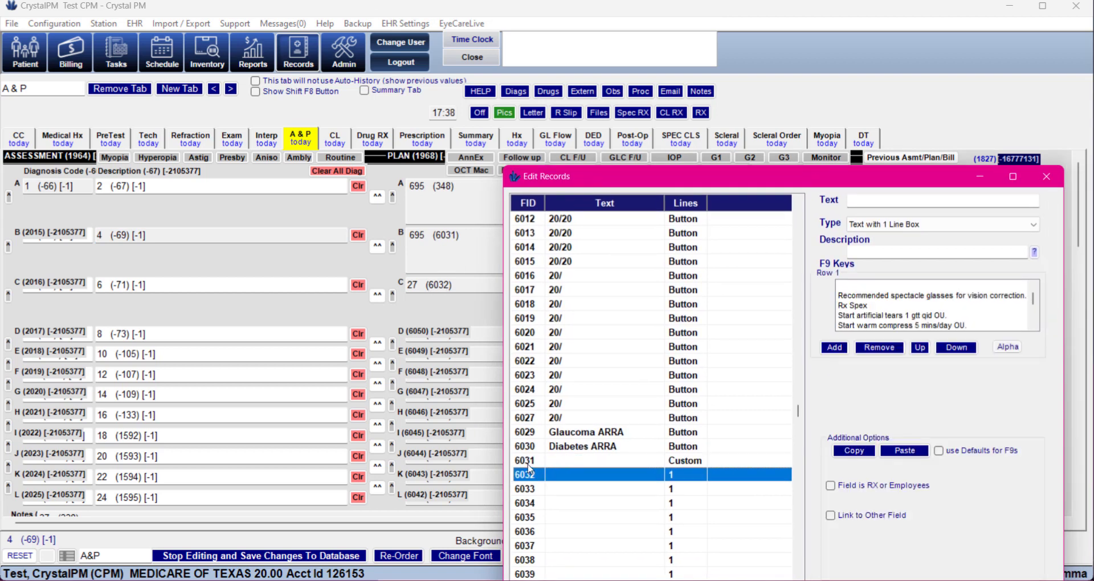
drag(655, 176, 688, 153)
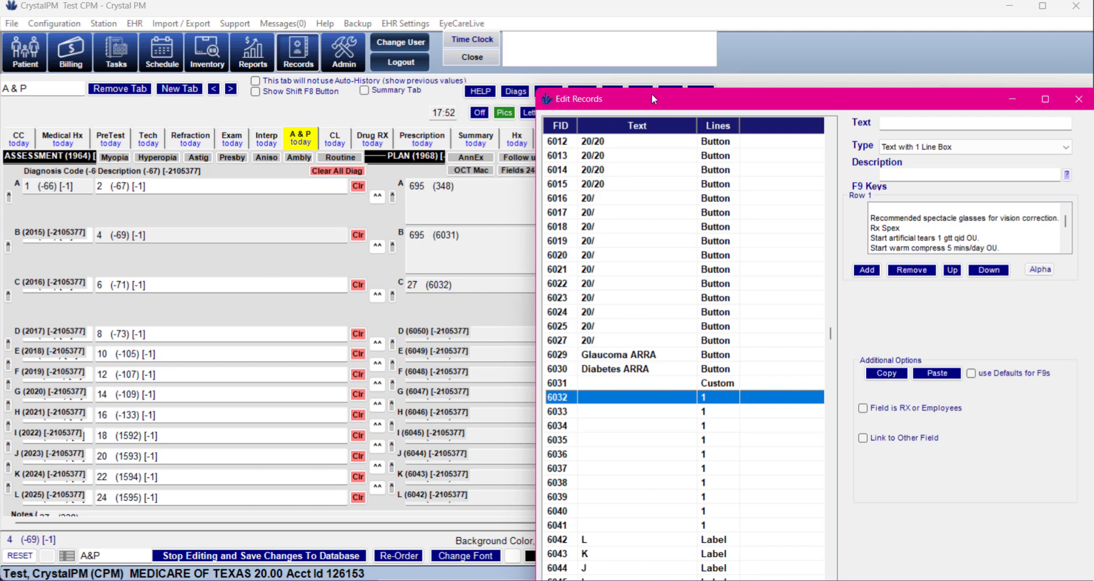
drag(651, 93, 605, 399)
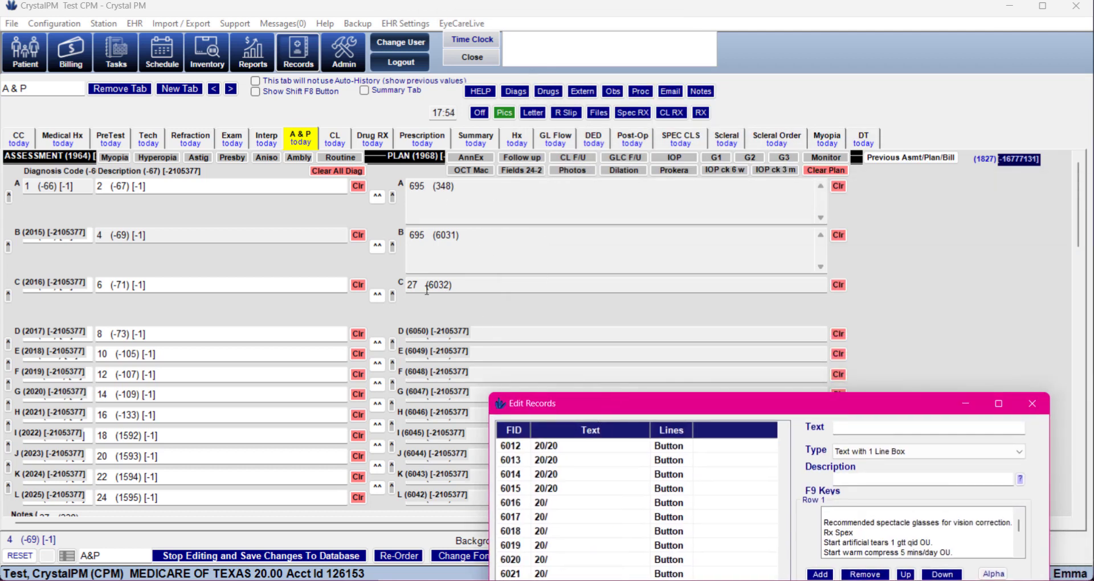
drag(587, 401, 607, 116)
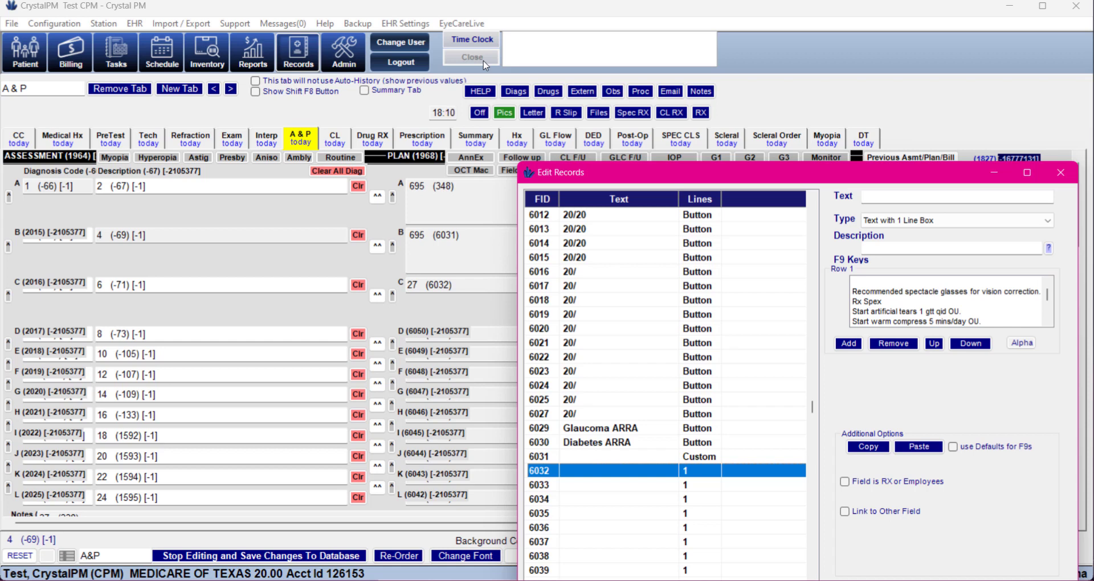
drag(617, 170, 654, 77)
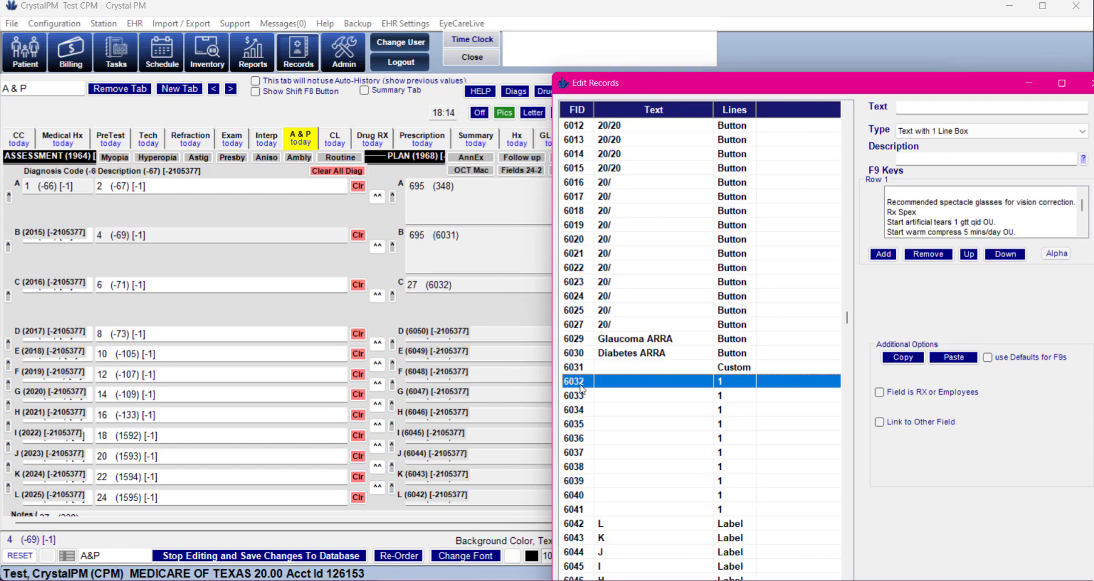
click(473, 286)
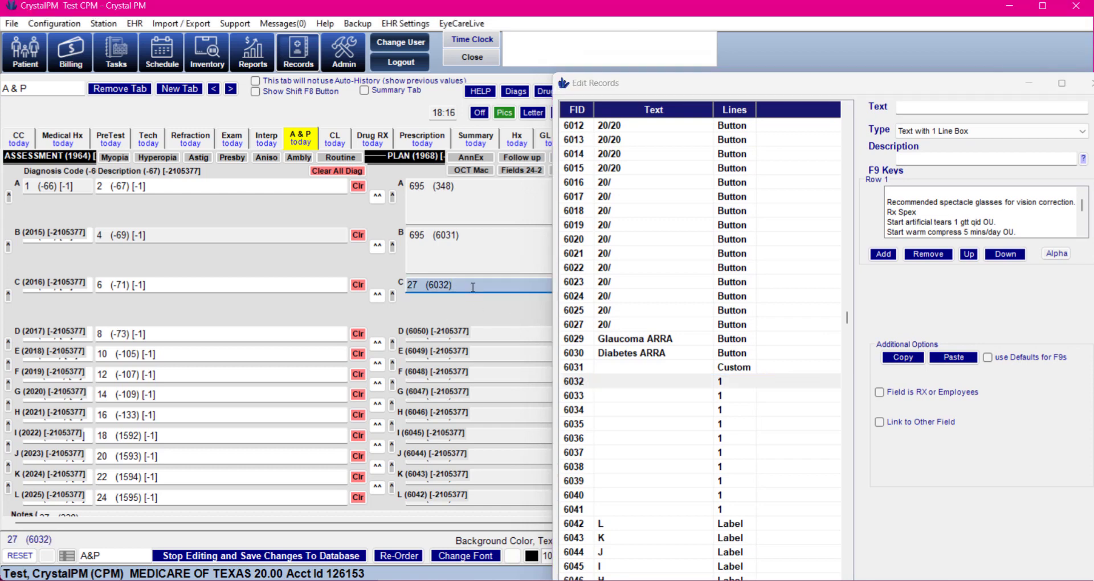
key(Delete)
key(Return)
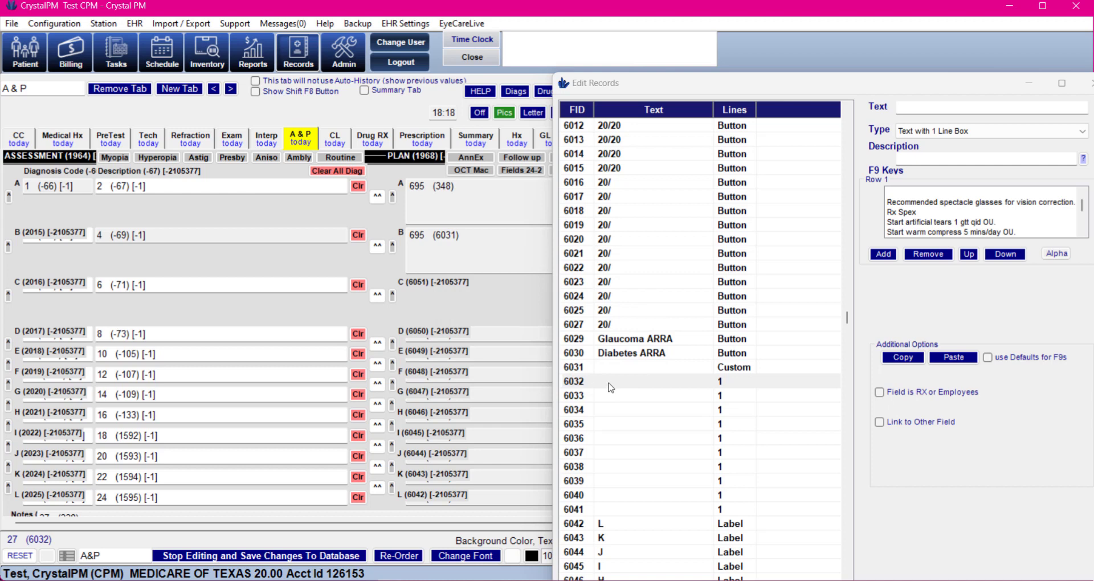
Change field 6032's type to Text (Custom Height).
click(610, 387)
drag(715, 86, 467, 71)
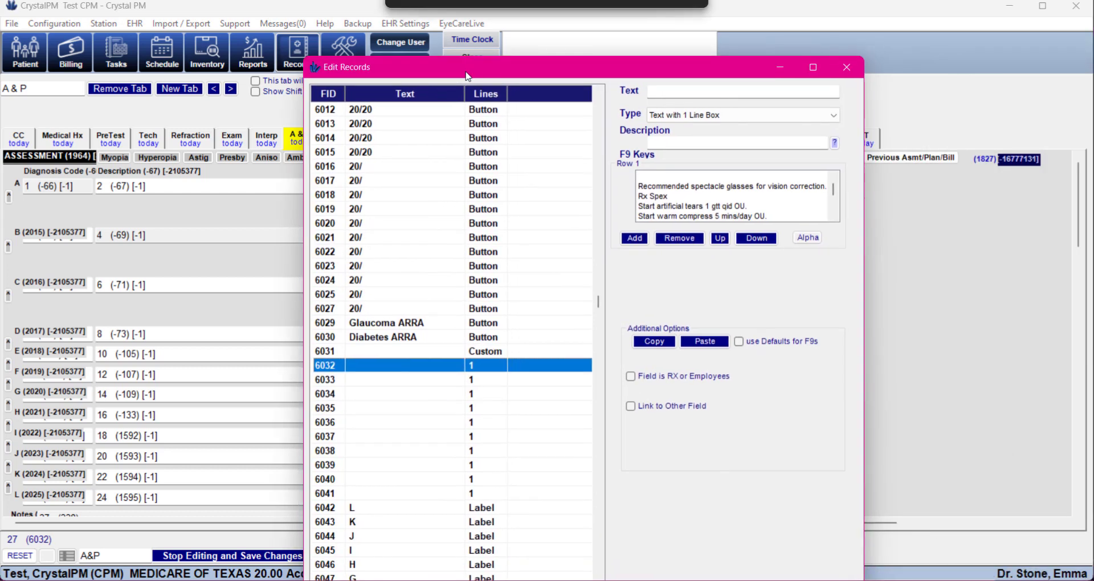
click(712, 116)
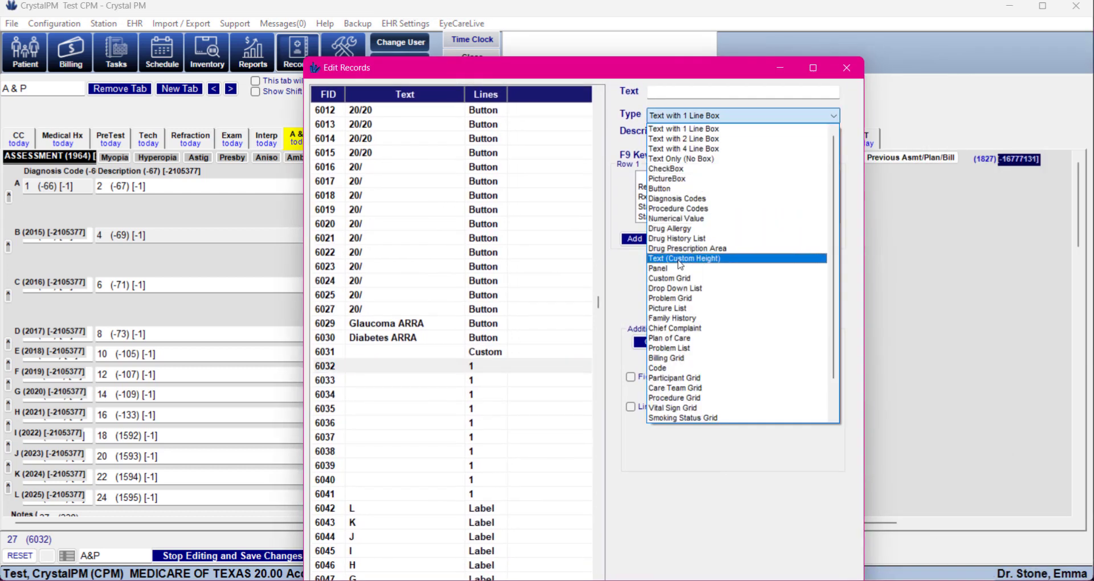
click(677, 259)
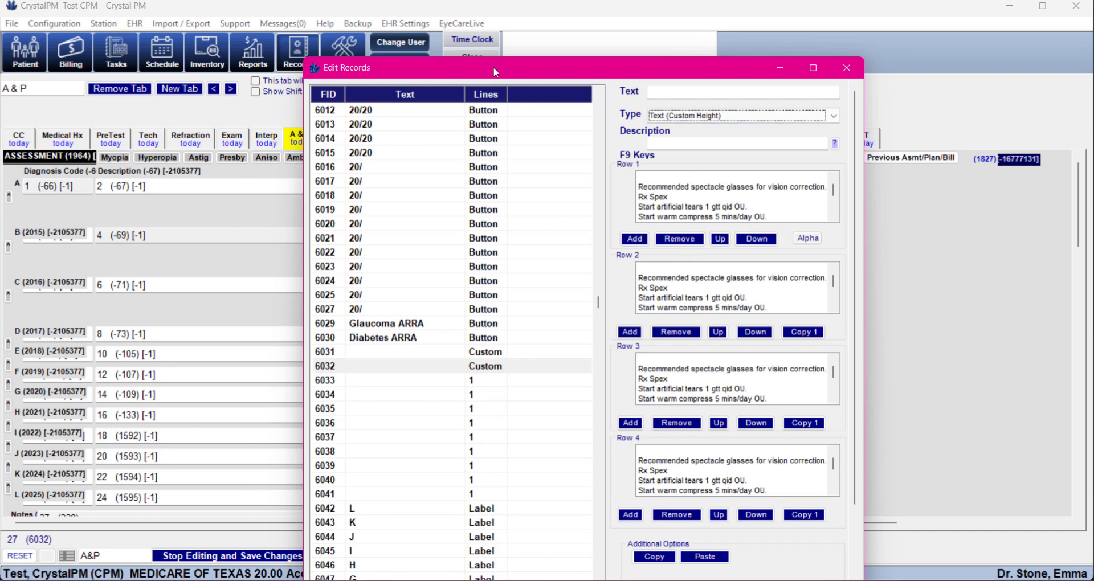
drag(495, 72, 844, 117)
Add field 6032 to the A&P tab and size it as a full-width multi-line box in Plan row C.
right_click(423, 302)
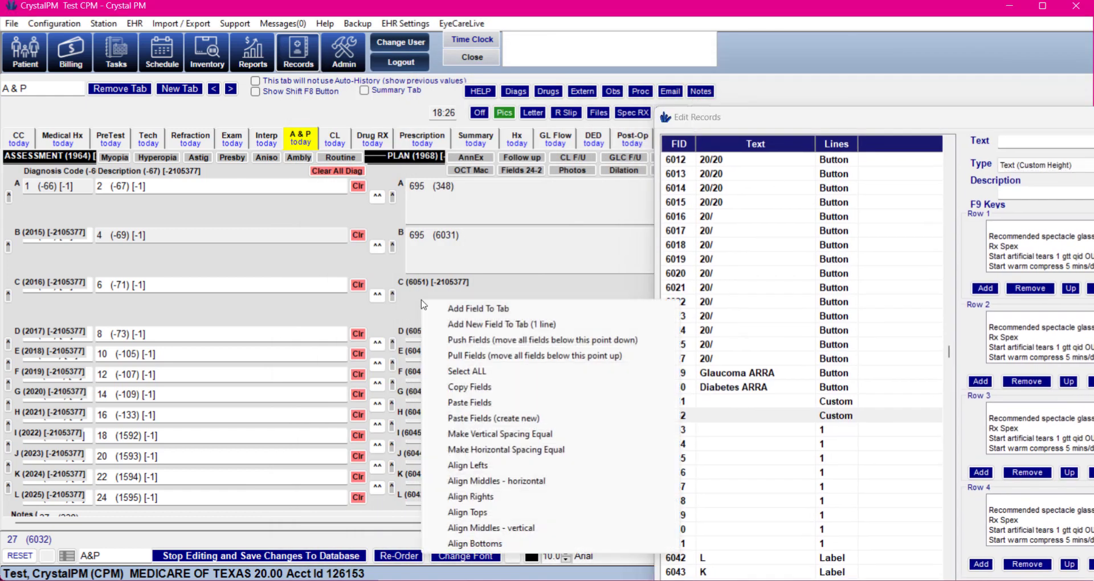
click(472, 311)
drag(985, 120, 936, 239)
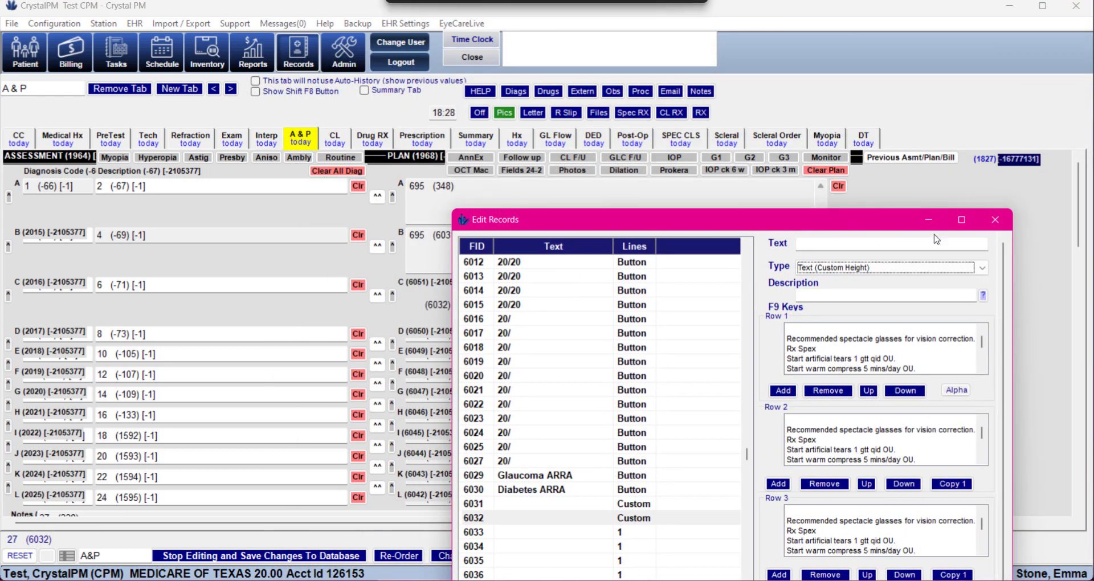
click(928, 220)
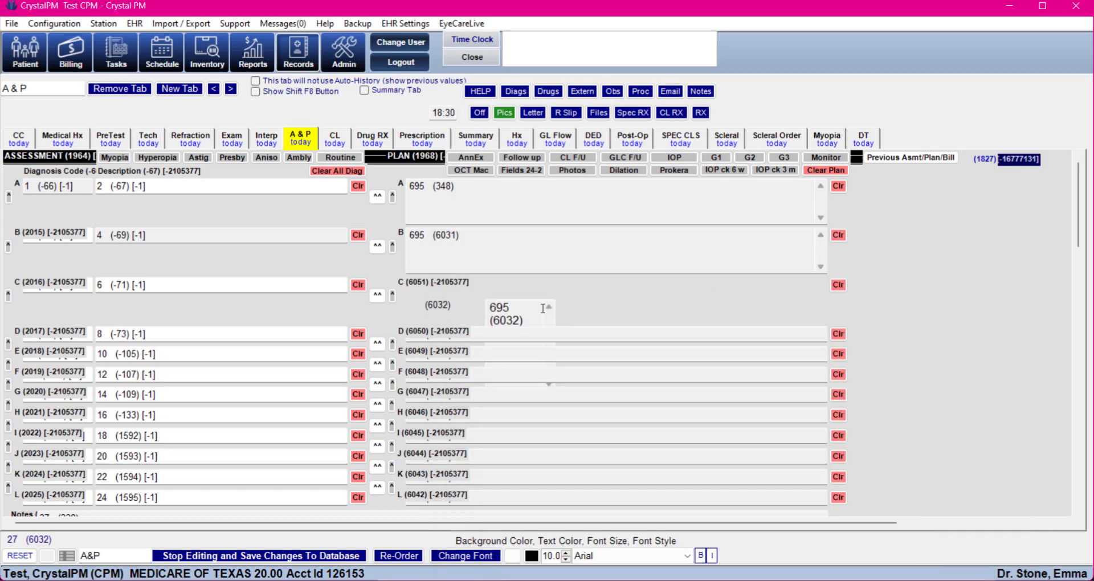
drag(543, 308, 452, 289)
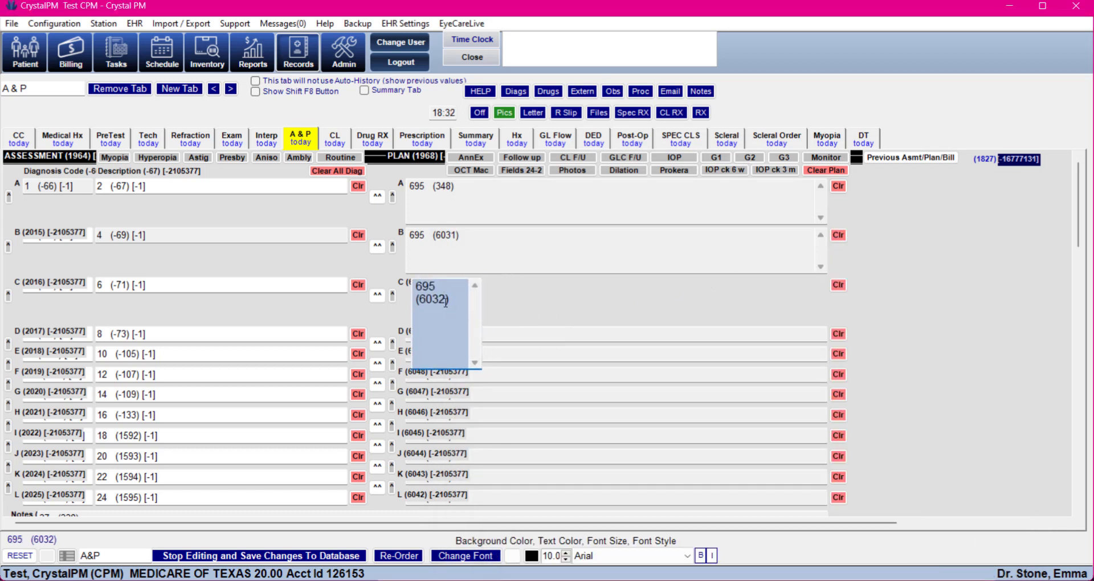
click(460, 556)
click(660, 345)
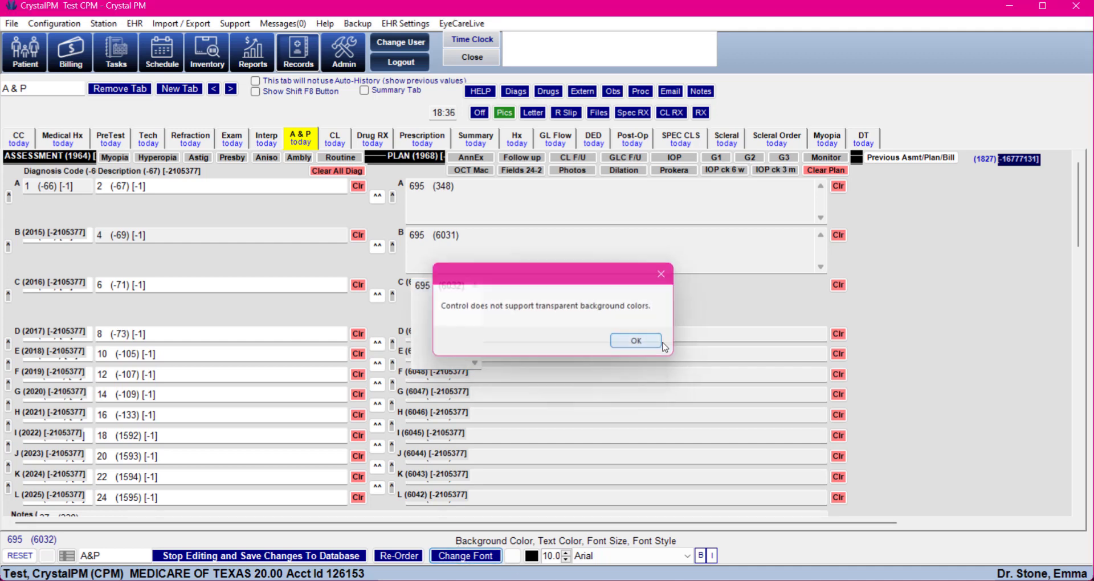
click(446, 317)
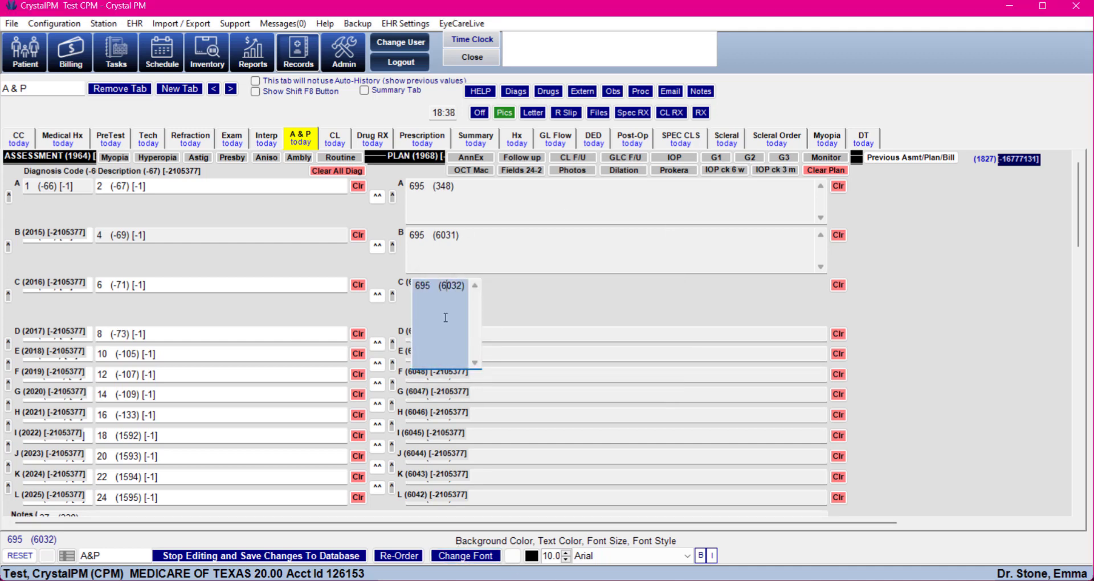
click(486, 246)
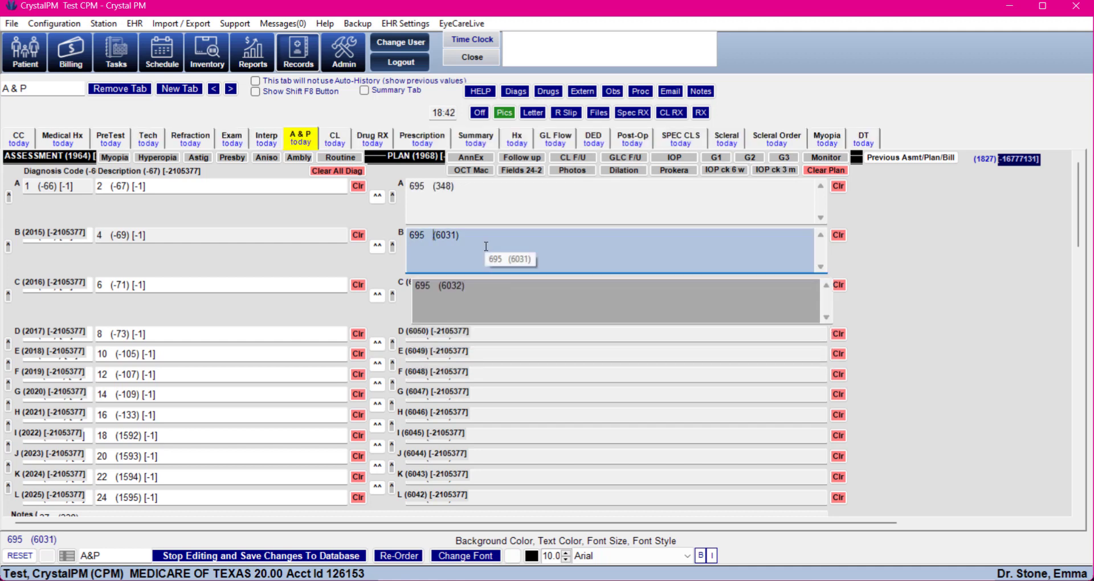
click(489, 287)
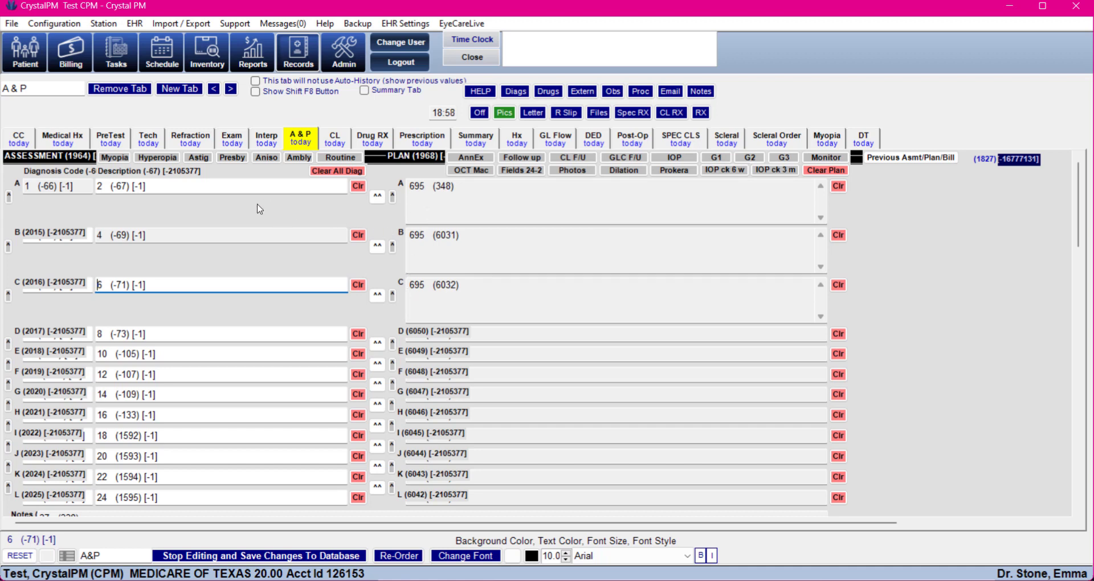
Save the layout changes to the Records page, answering Yes to the save prompt.
click(11, 24)
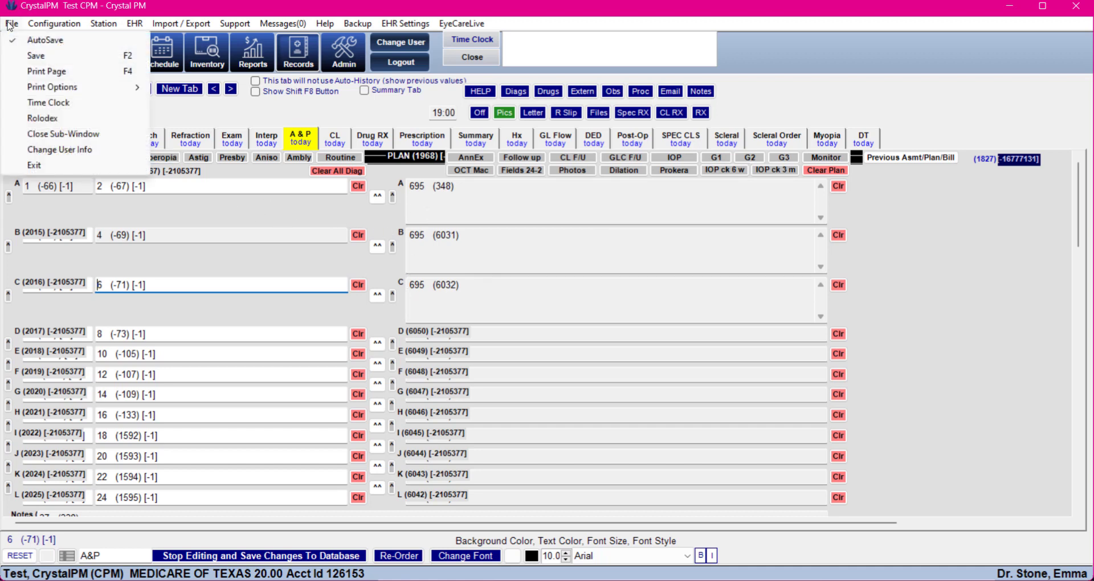
click(52, 58)
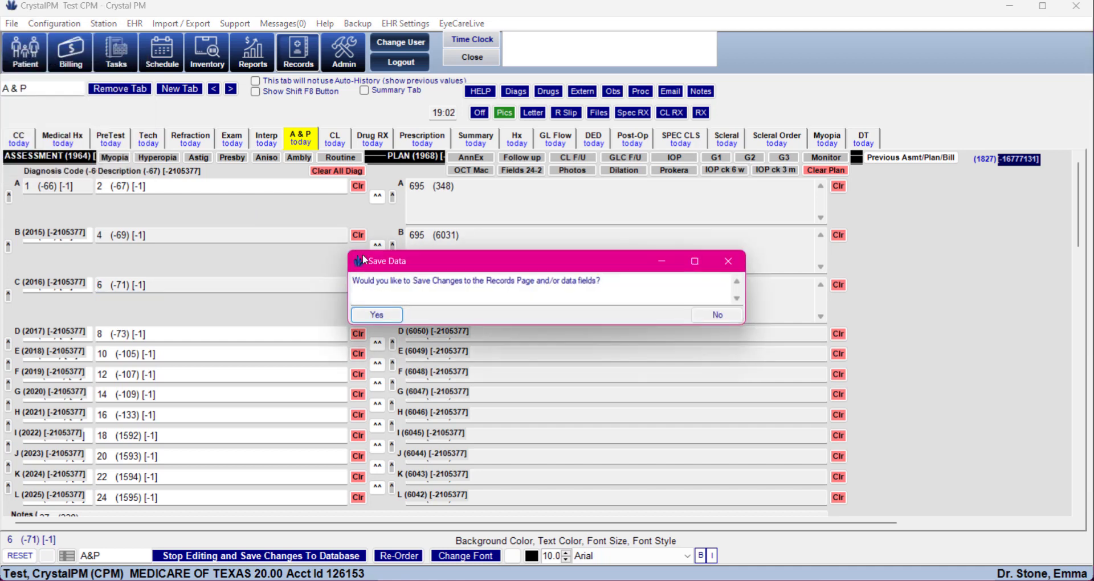
click(379, 313)
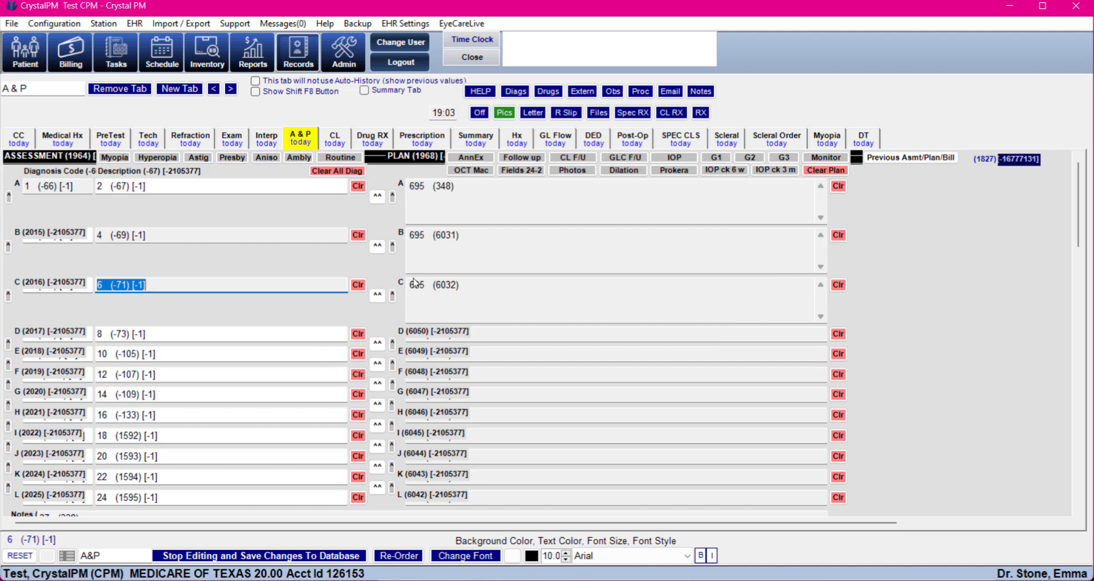
Give plan rows D through J tab numbers 28 to 34, continuing from assessment row L.
click(89, 503)
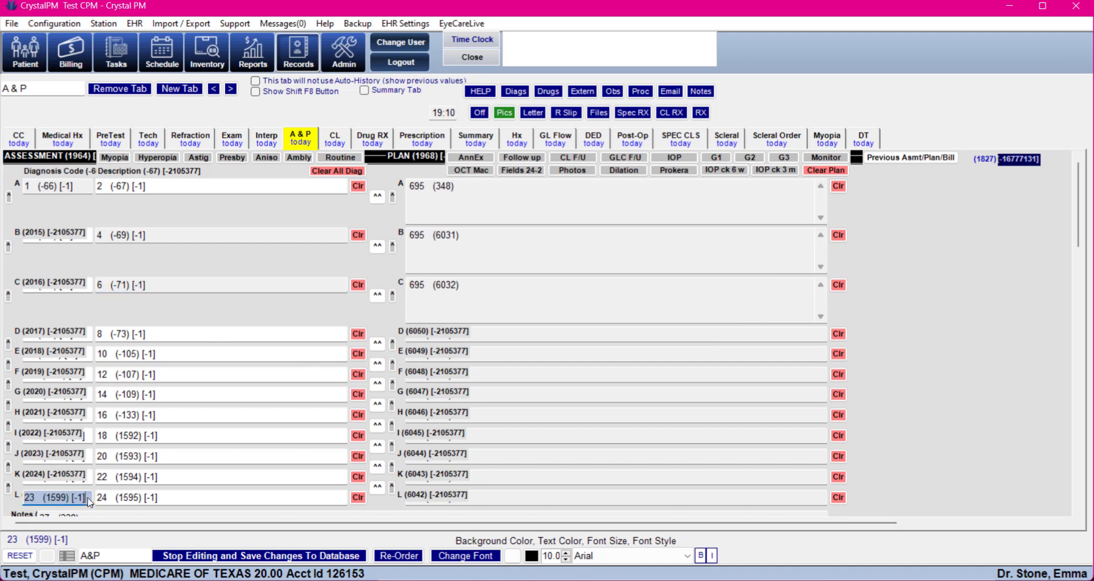
click(91, 476)
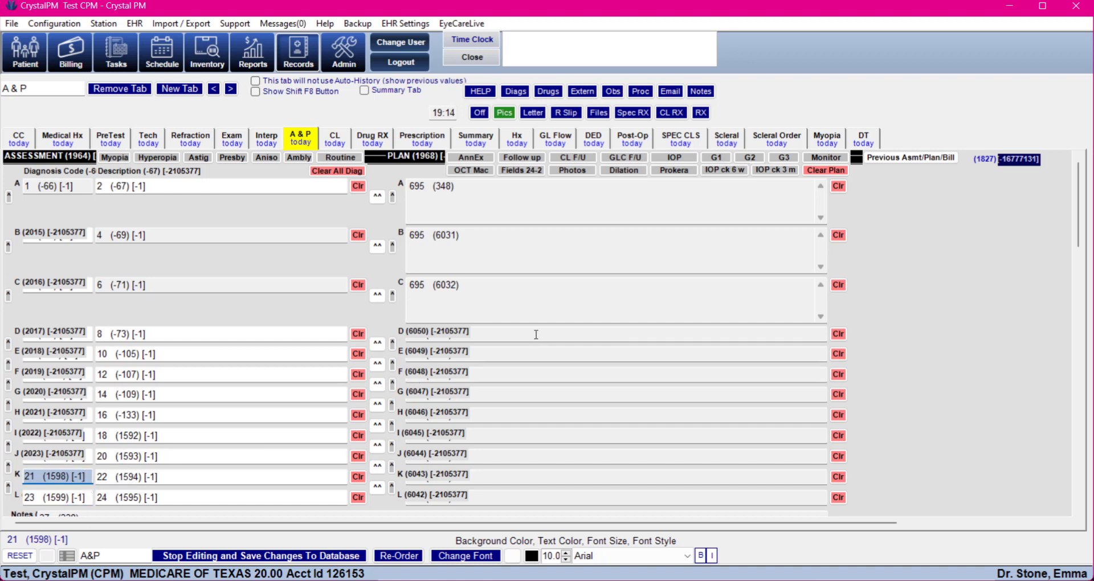
click(537, 333)
click(537, 354)
click(537, 372)
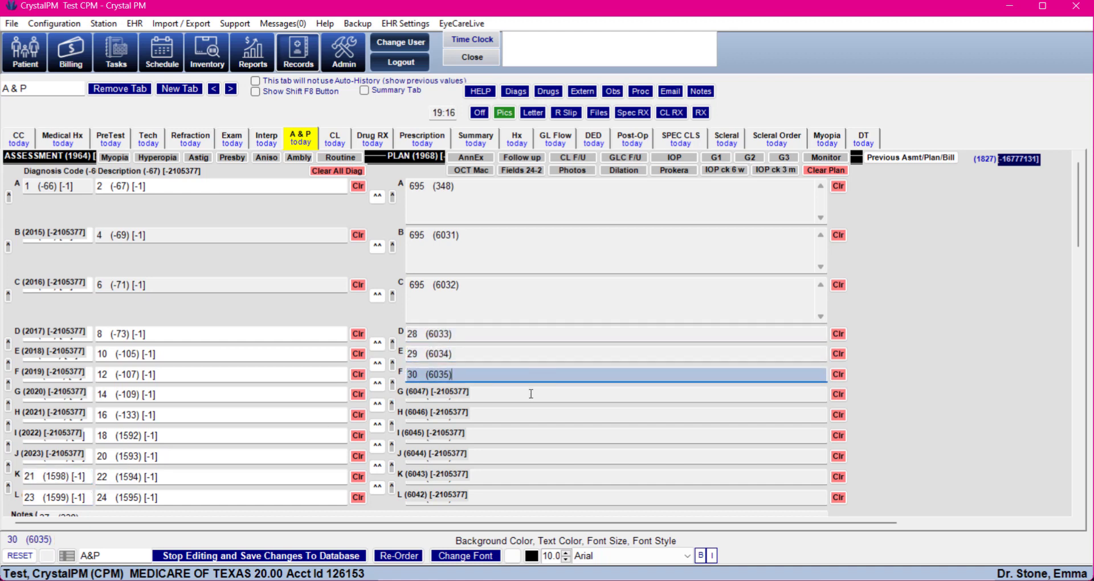
click(517, 394)
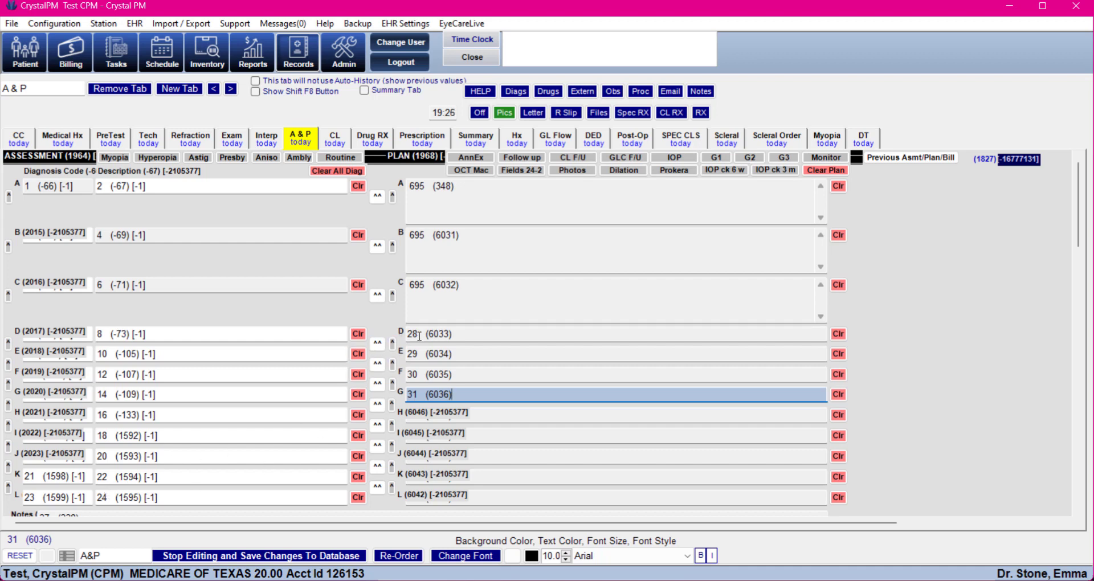
click(155, 497)
key(Tab)
key(Tab)
key(Tab)
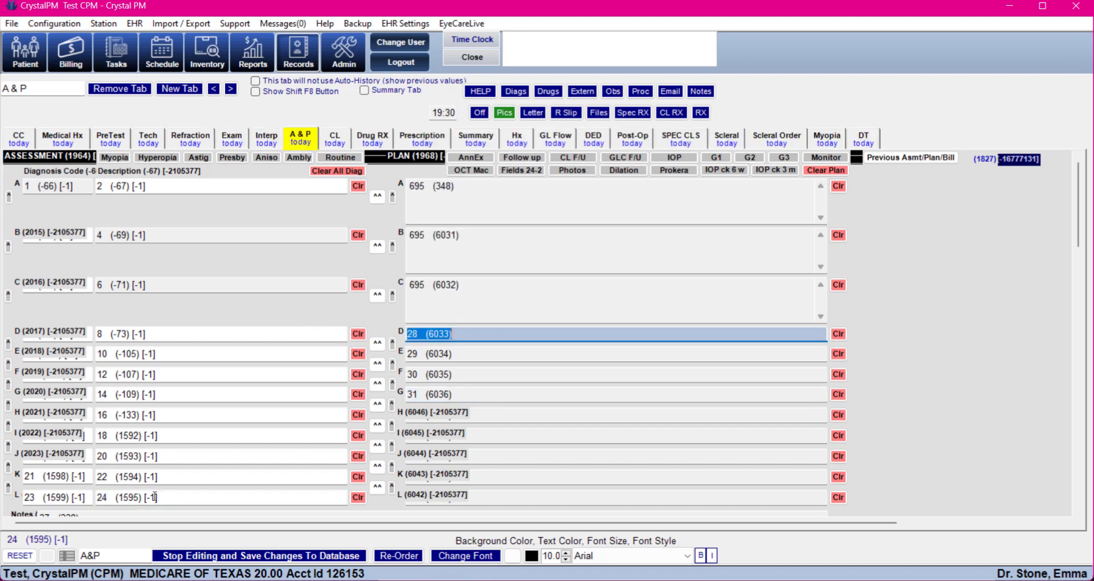
key(Tab)
key(Tab)
key(Tab)
key(Tab)
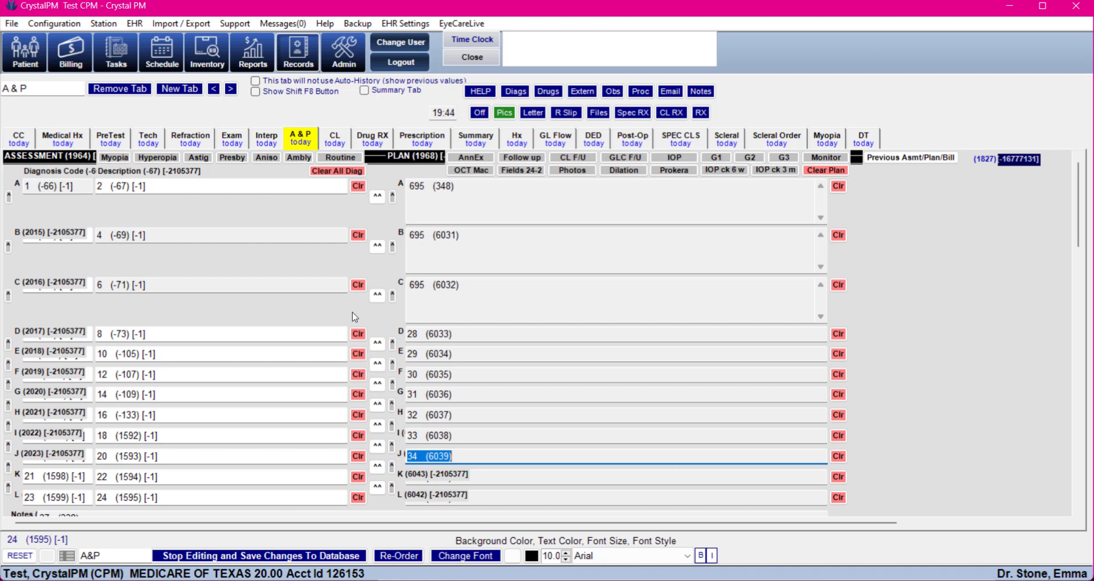
Reopen the test patient's record and save the record changes.
click(293, 50)
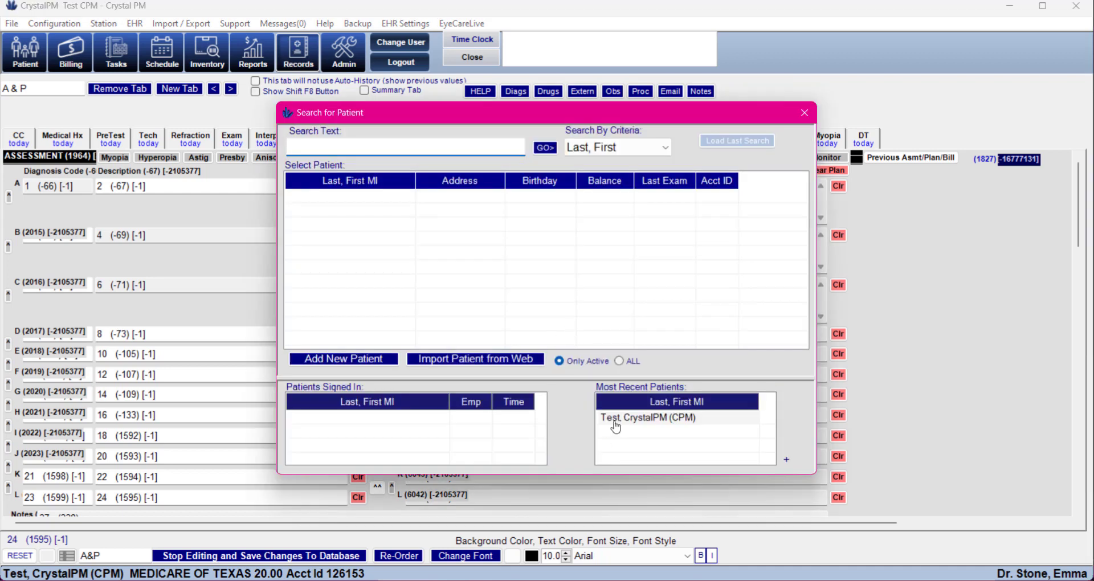
double_click(616, 424)
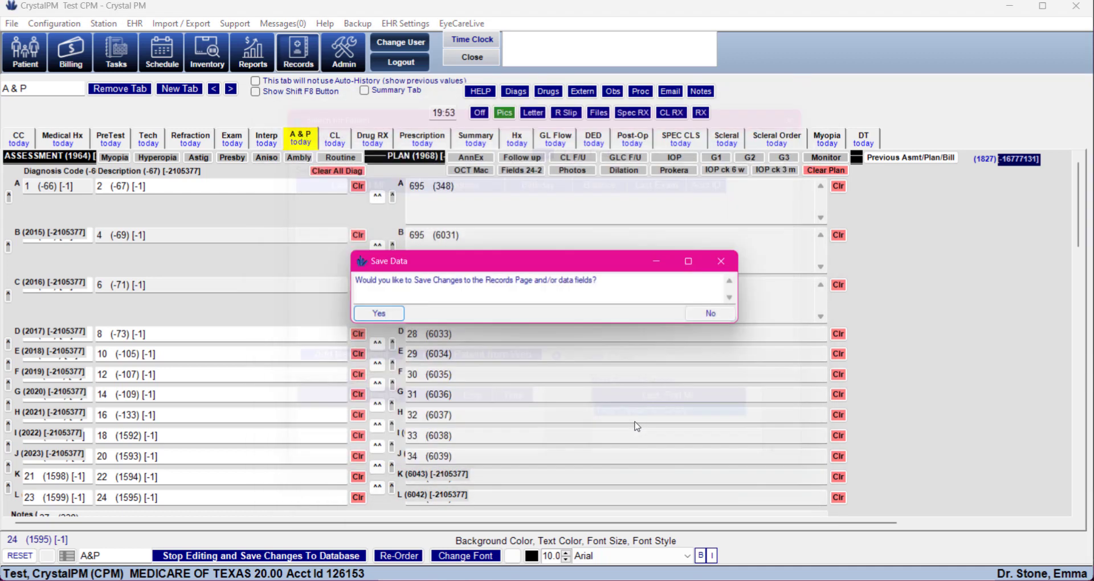
click(385, 318)
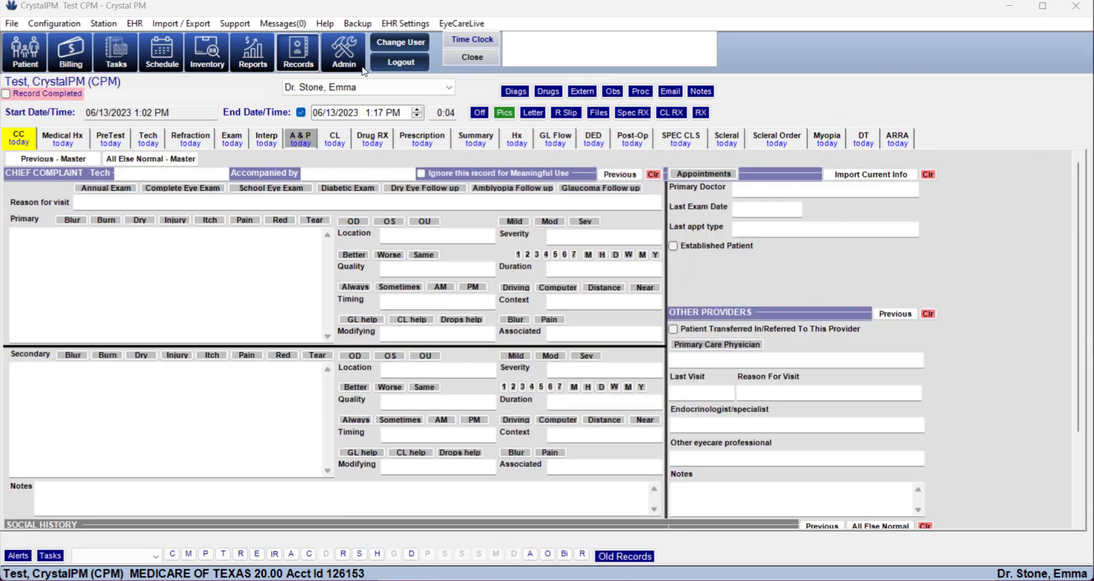
Open the A & P template for editing via EHR Settings > Edit Medical Record Templates.
click(405, 24)
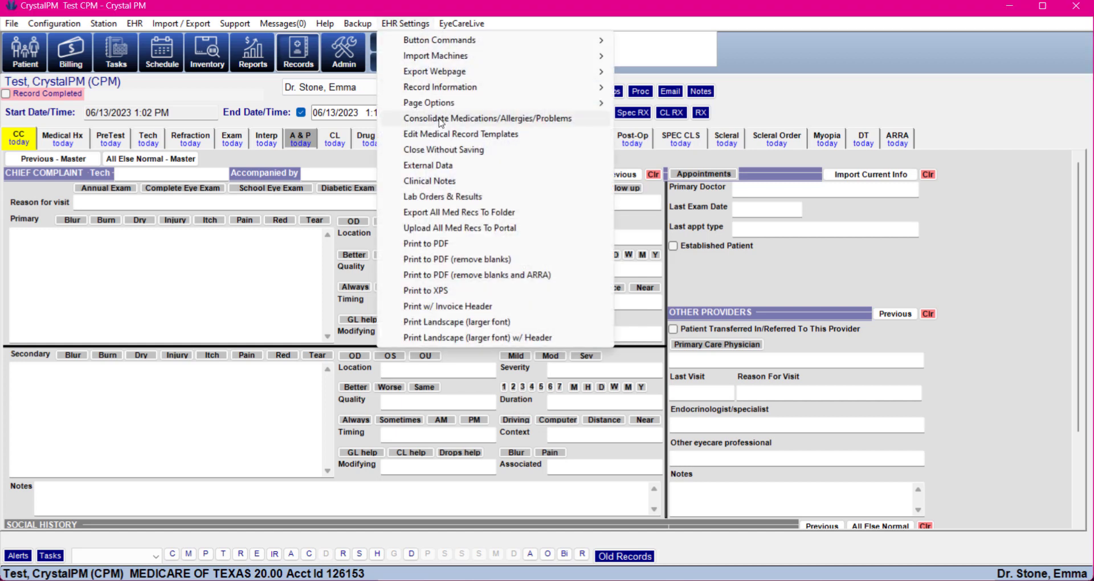
click(429, 135)
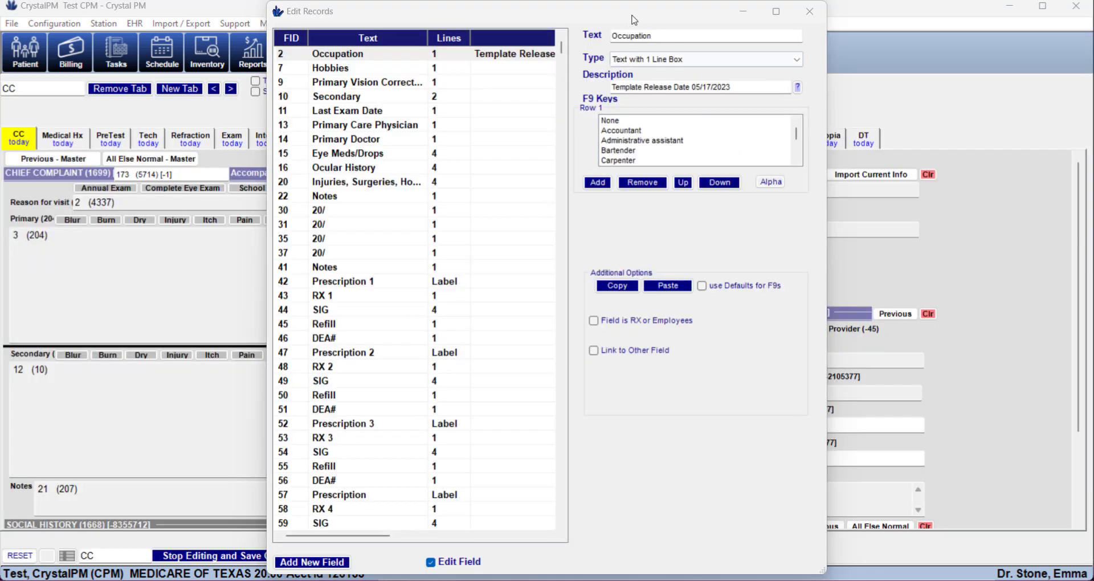
drag(631, 16, 622, 120)
click(728, 117)
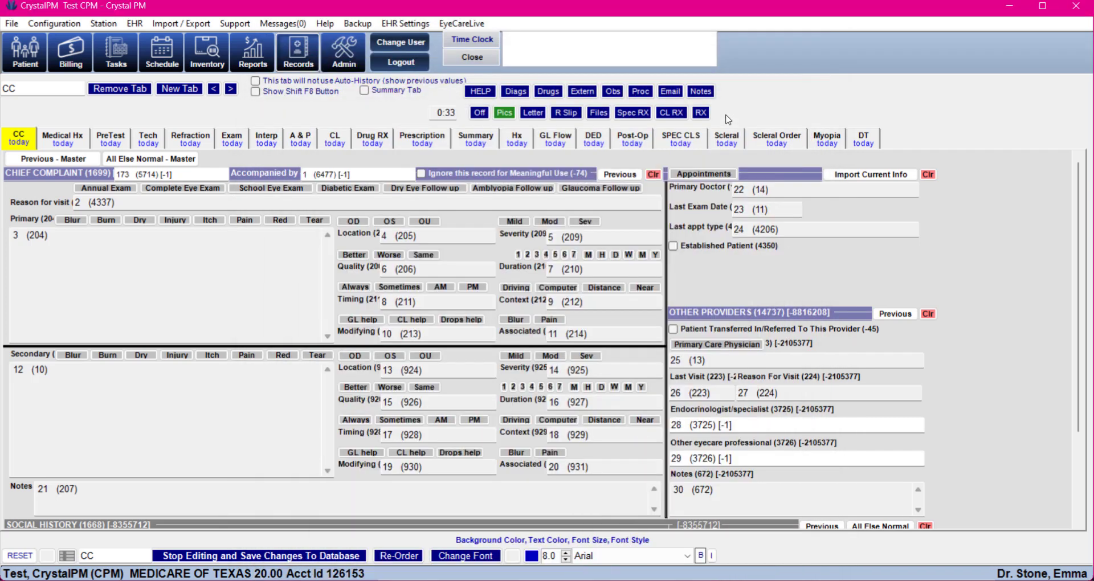
On the A&P page, number plan rows D through H as 25 to 29.
click(301, 141)
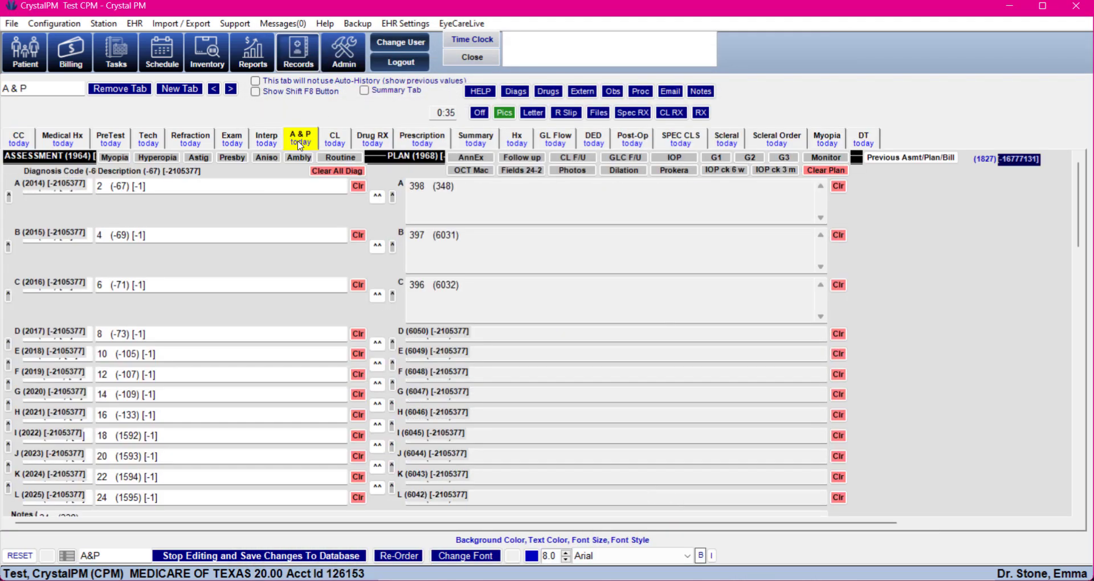
click(655, 335)
click(625, 355)
click(615, 375)
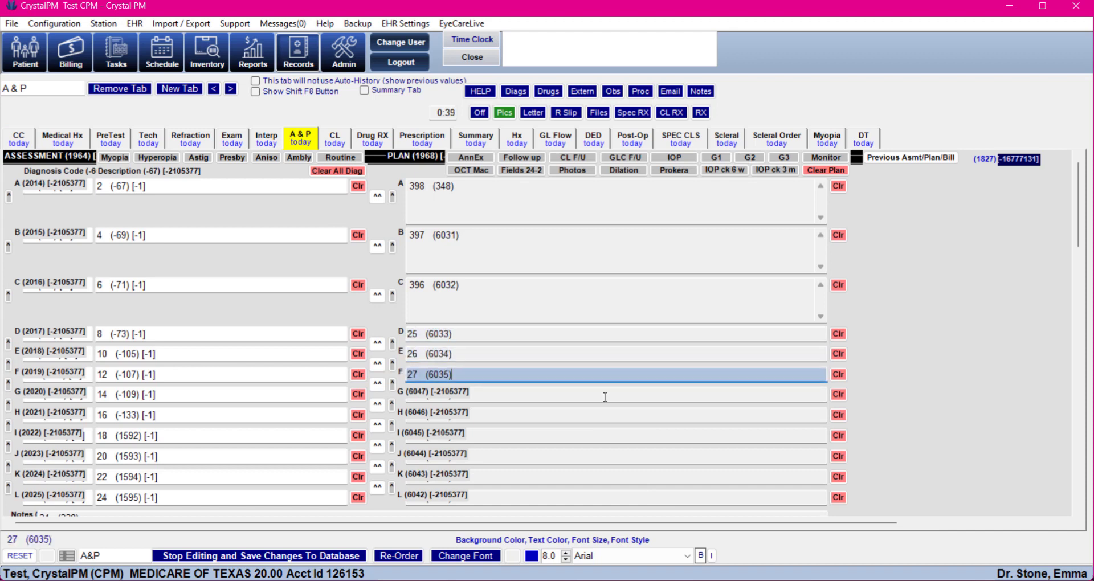
click(605, 394)
click(597, 416)
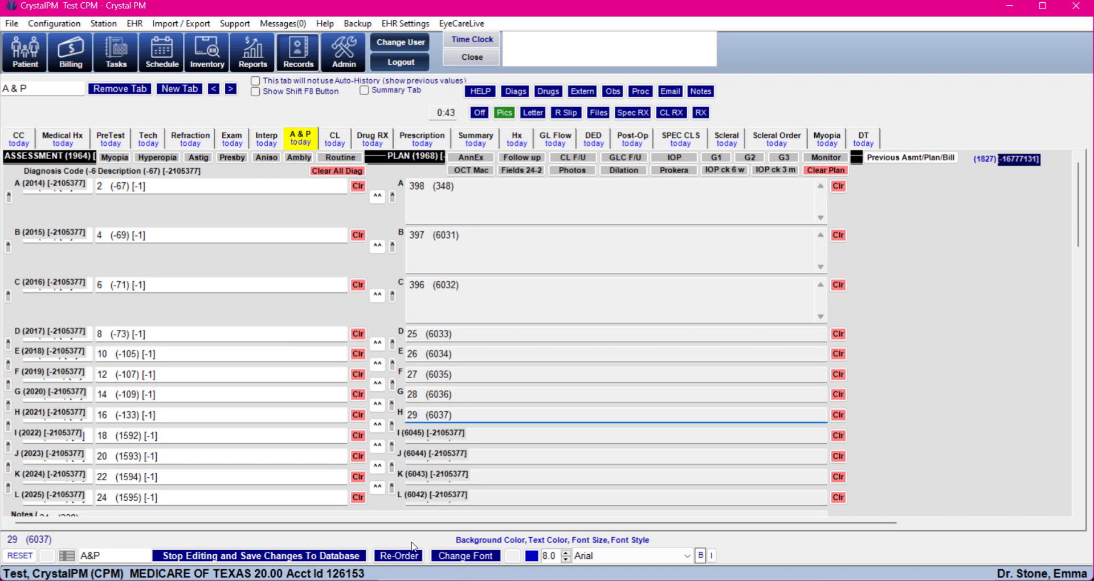
In Re-Order view, move fields 79, 81, 80 (3831–3833) and companions 133–135 beside plan rows A–C.
click(395, 558)
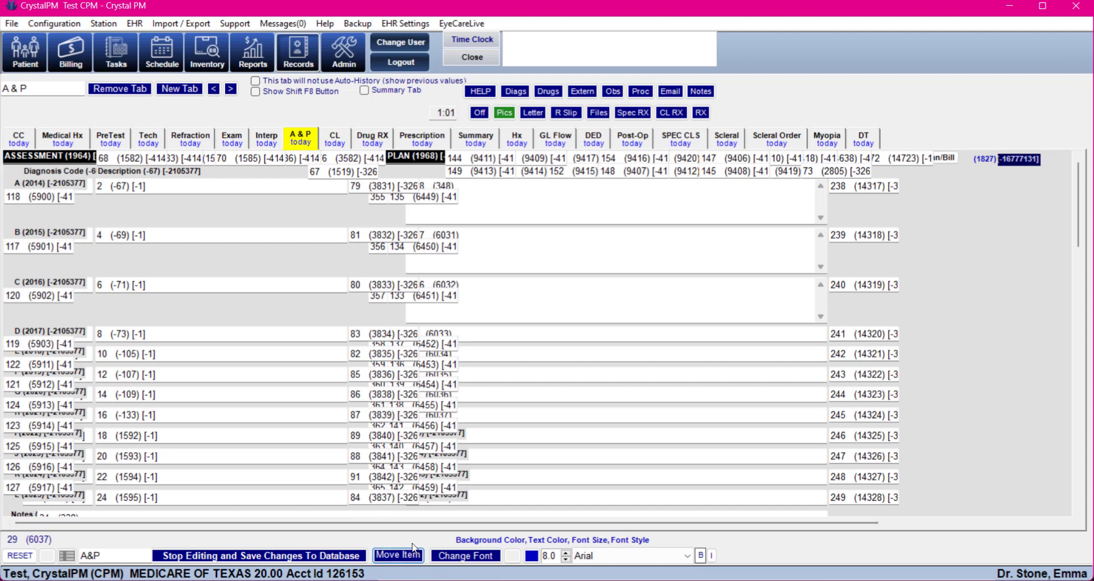
click(396, 557)
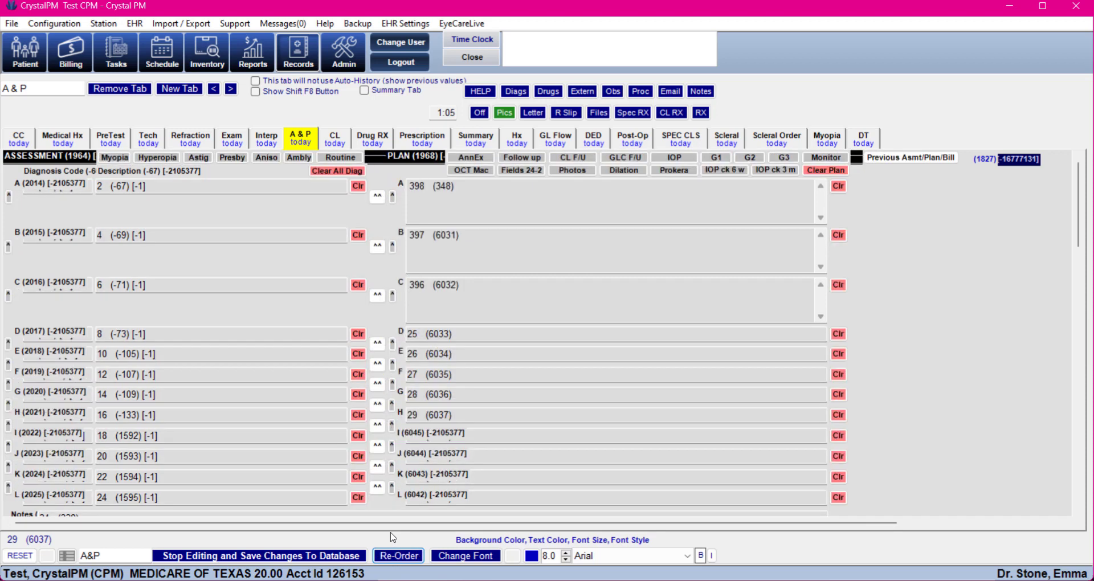
click(416, 558)
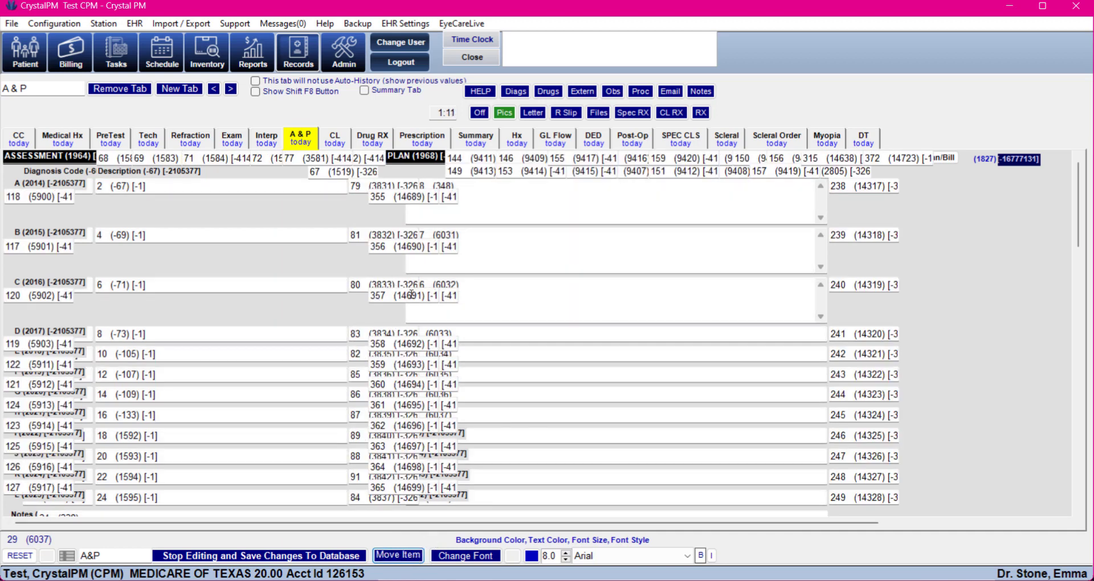
click(411, 294)
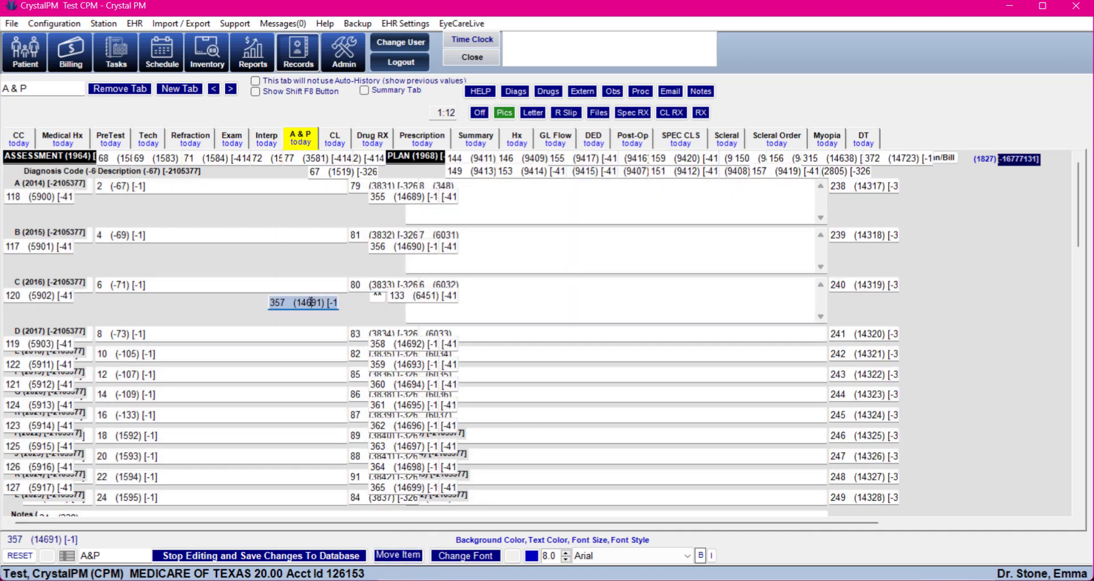
click(399, 282)
click(415, 246)
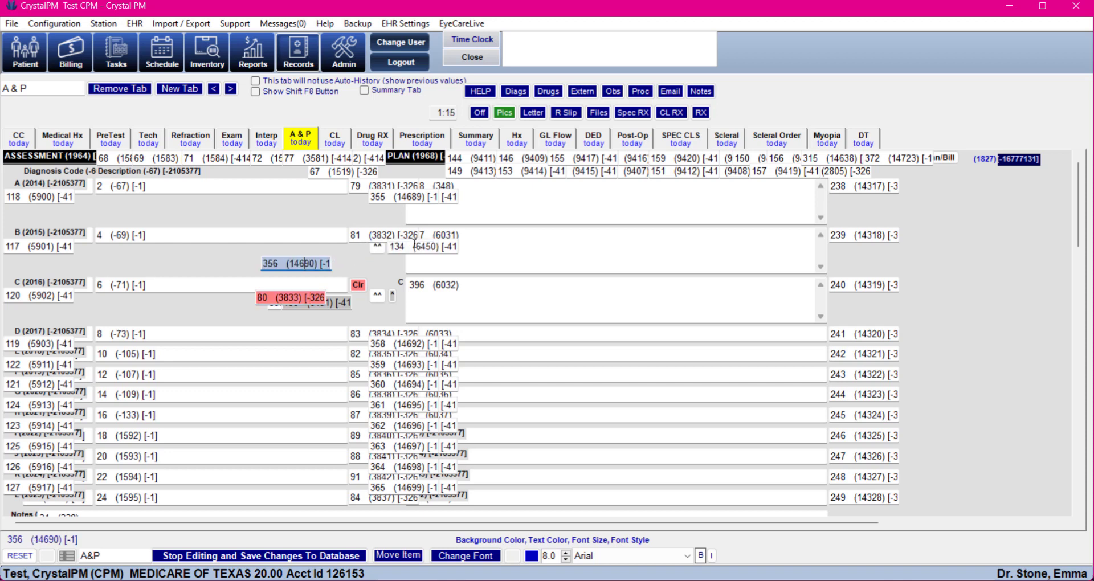
click(415, 246)
click(385, 236)
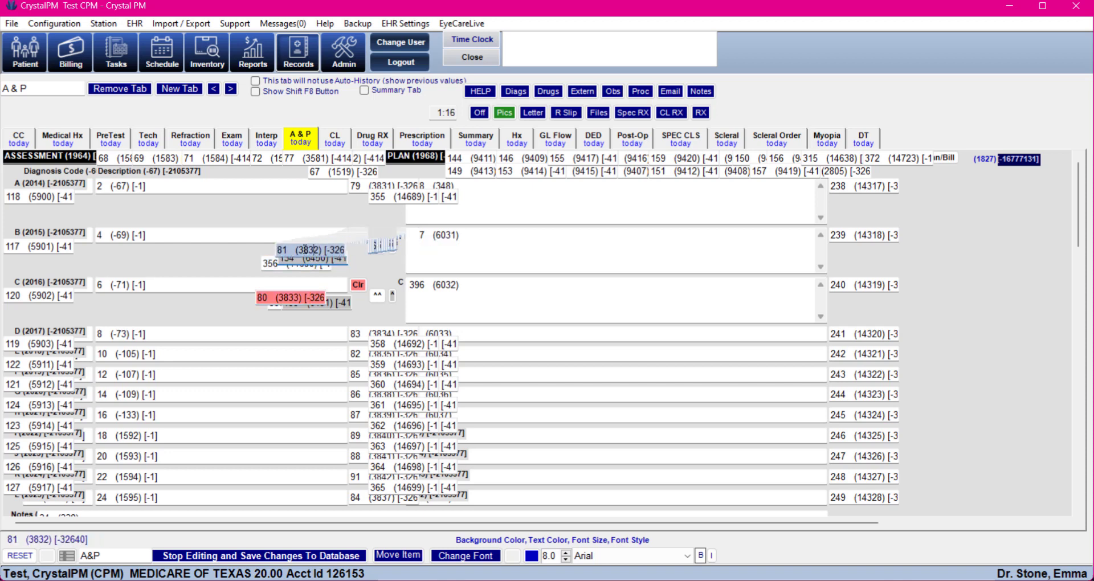
click(410, 198)
click(408, 196)
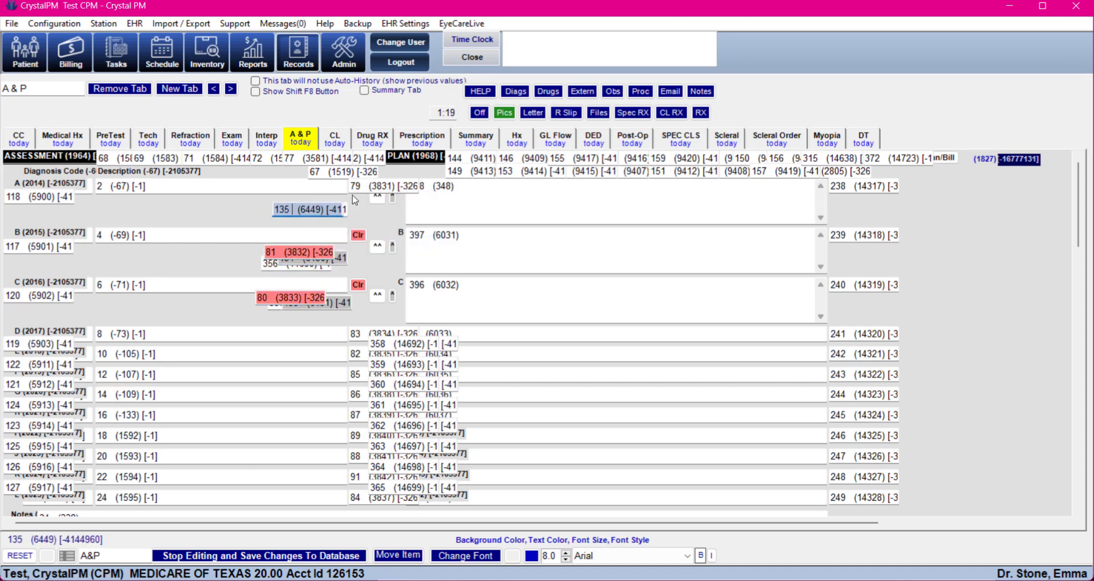
click(388, 186)
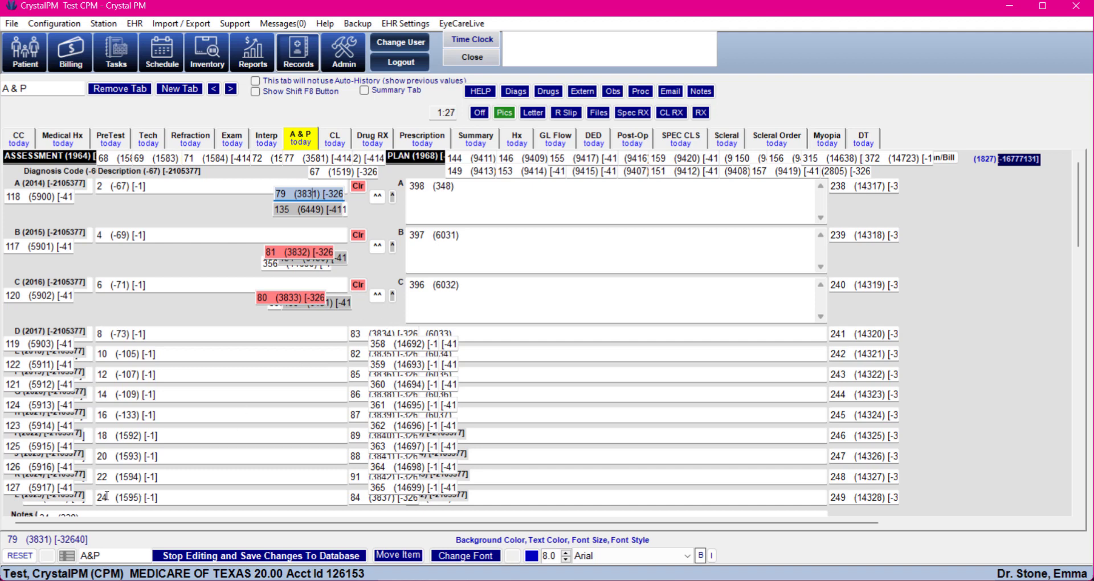
Move items 358 and 83 into plan box C.
drag(437, 343, 262, 311)
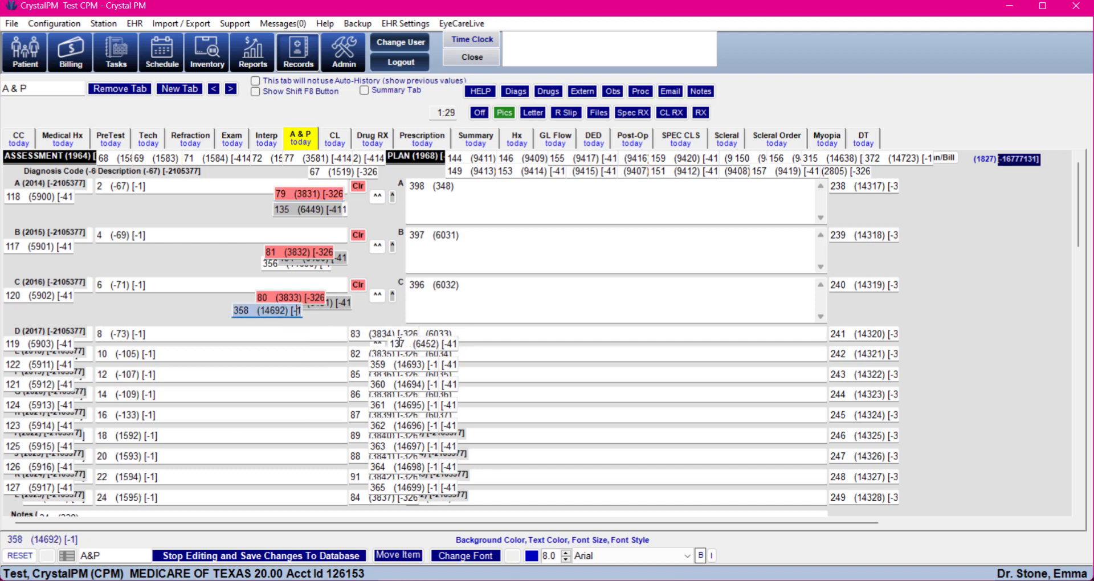
click(296, 314)
drag(395, 334, 268, 302)
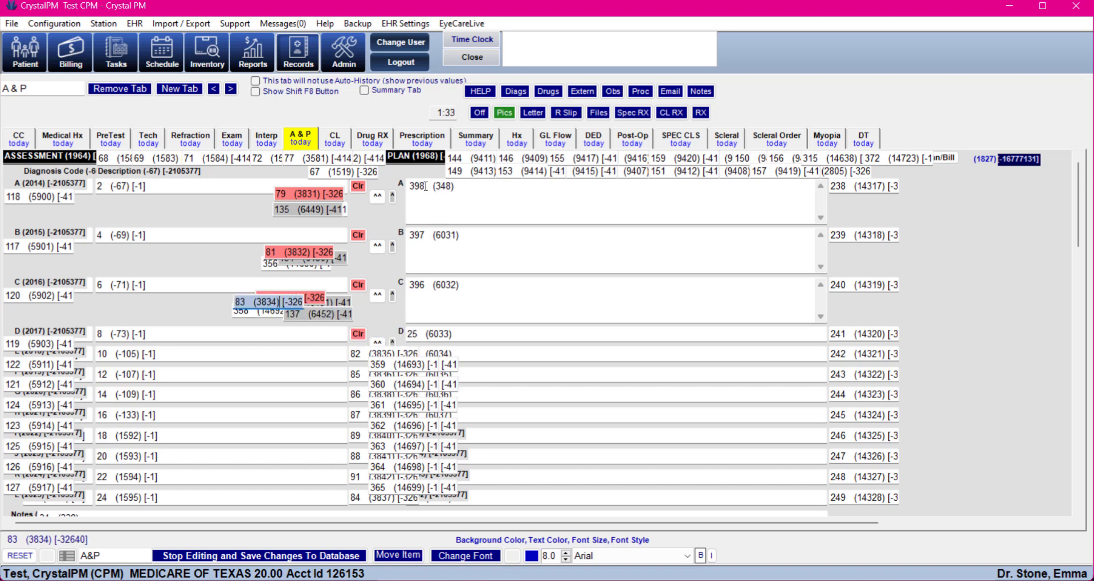
Replace tab number 398 in plan boxes A, B and C with 25, 26 and 27.
drag(426, 186, 415, 189)
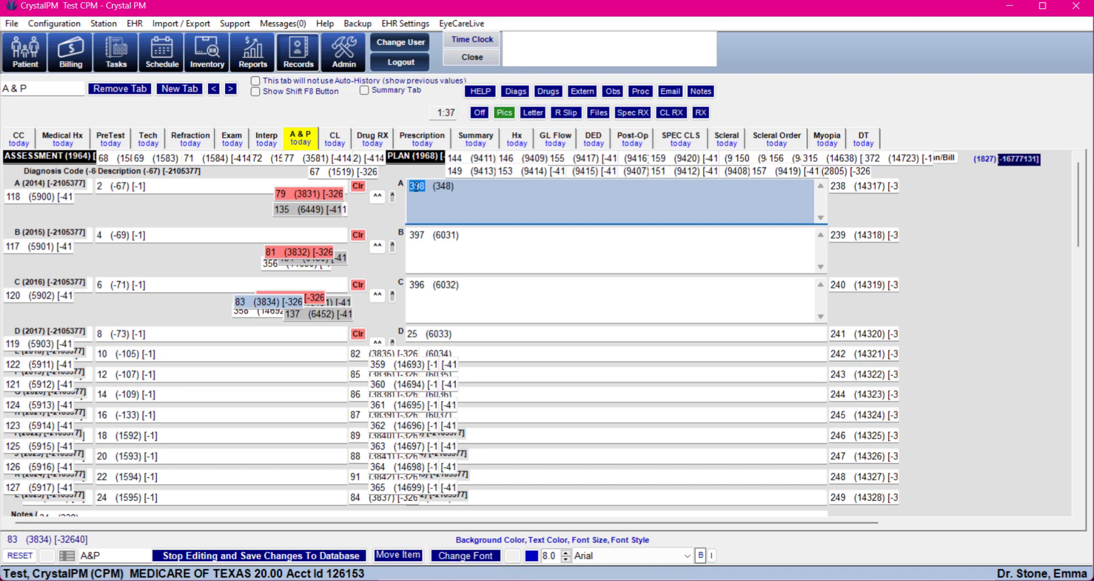
text(25)
click(426, 234)
drag(425, 235, 401, 241)
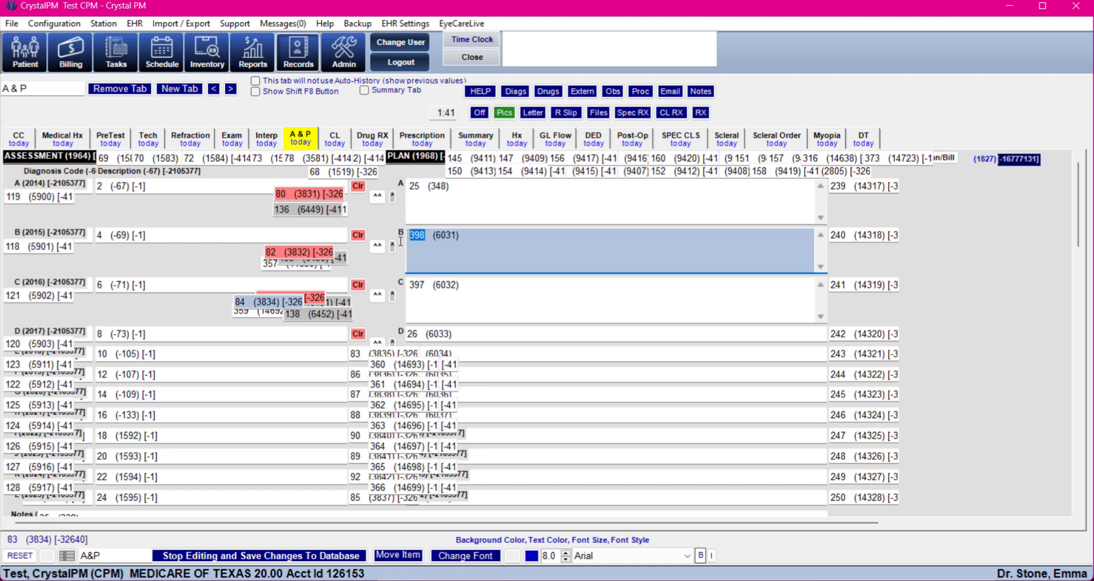
text(26)
click(432, 288)
drag(428, 286, 390, 285)
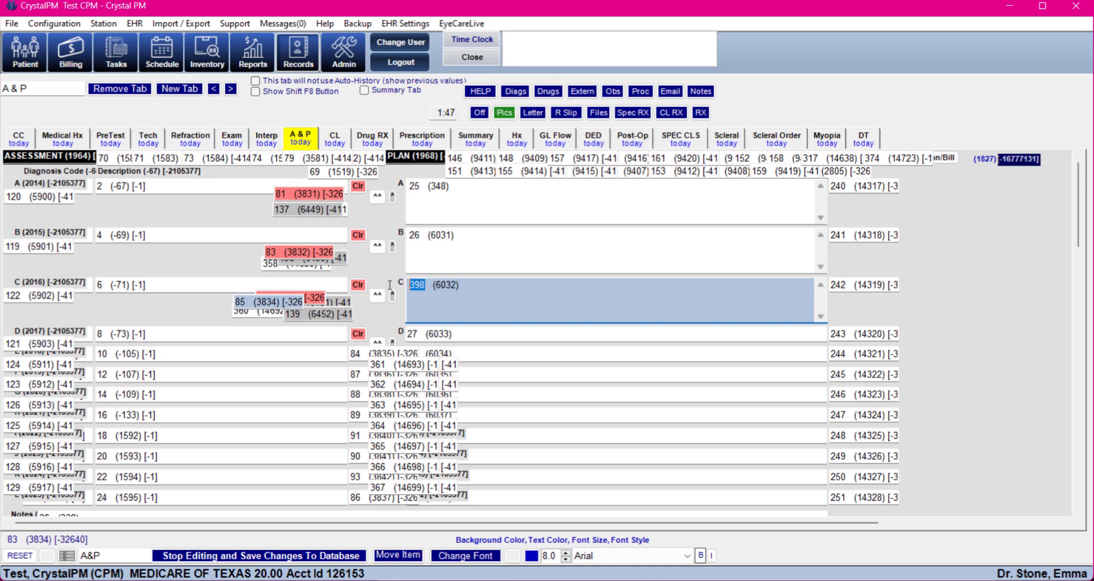
text(27)
click(430, 334)
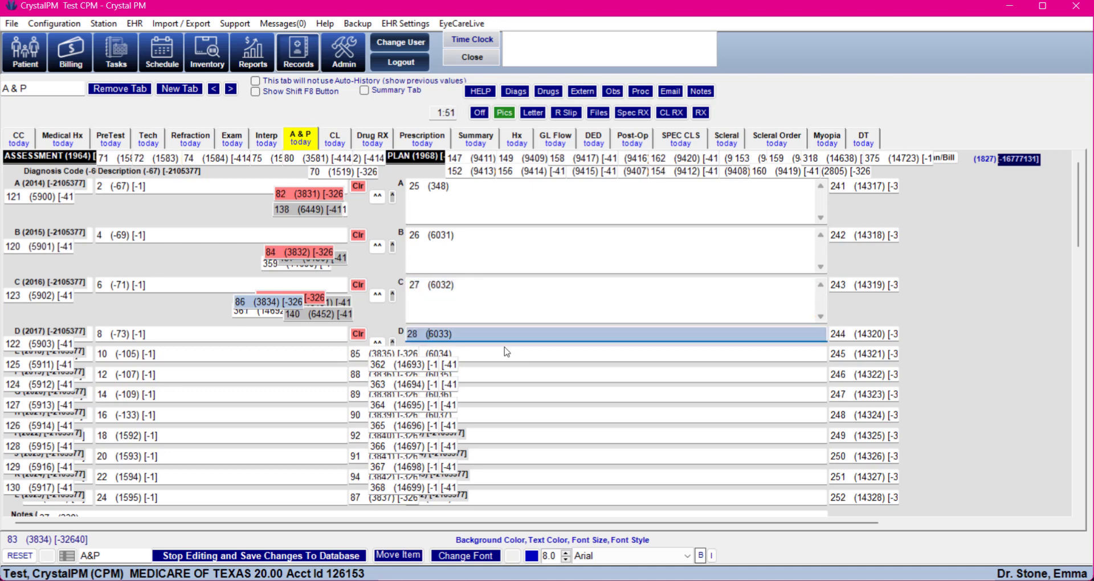
click(108, 494)
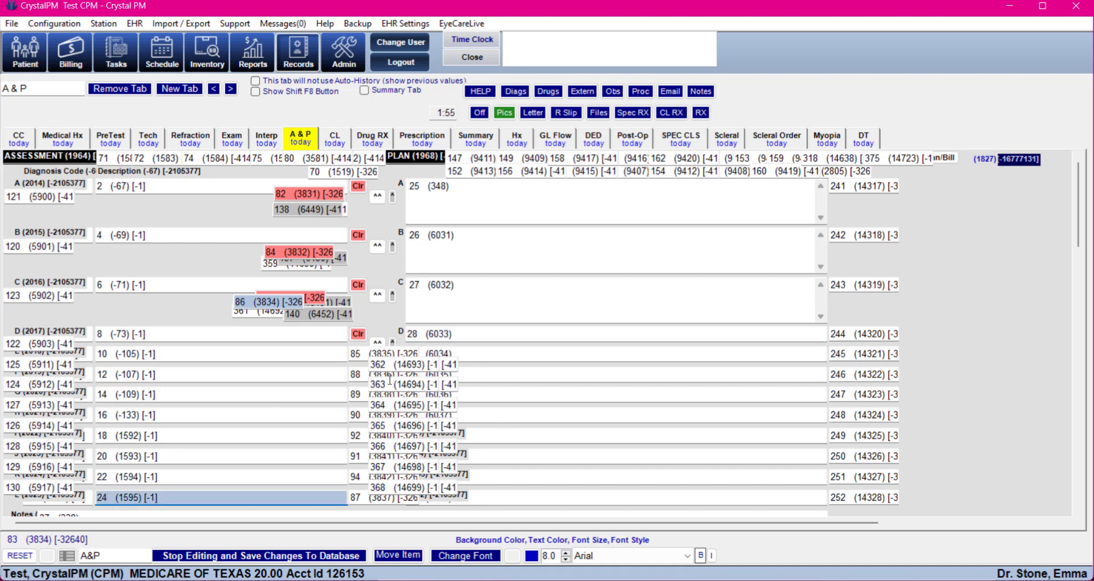
Drag the diagnosis button grid up beside the plan rows, aligned with row A.
click(393, 556)
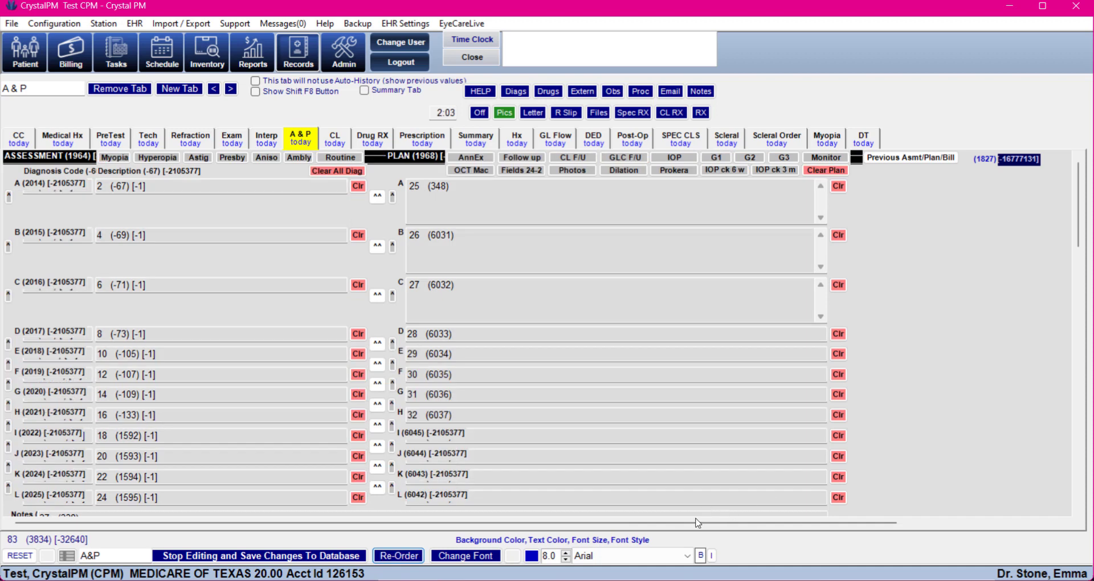
drag(715, 524, 878, 525)
scroll(889, 402, down, 6)
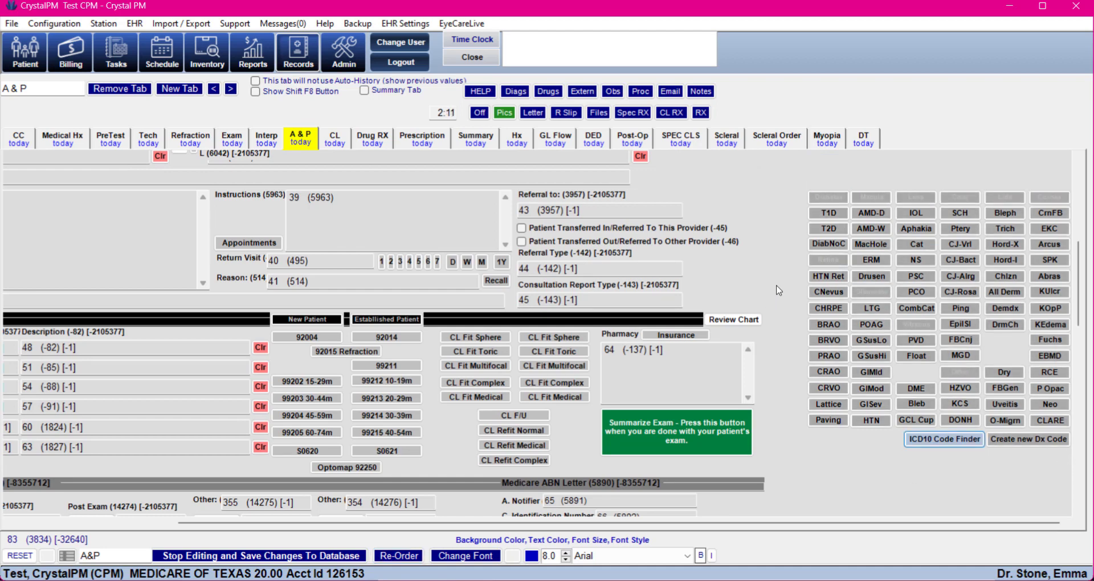
scroll(786, 285, up, 2)
scroll(786, 284, up, 4)
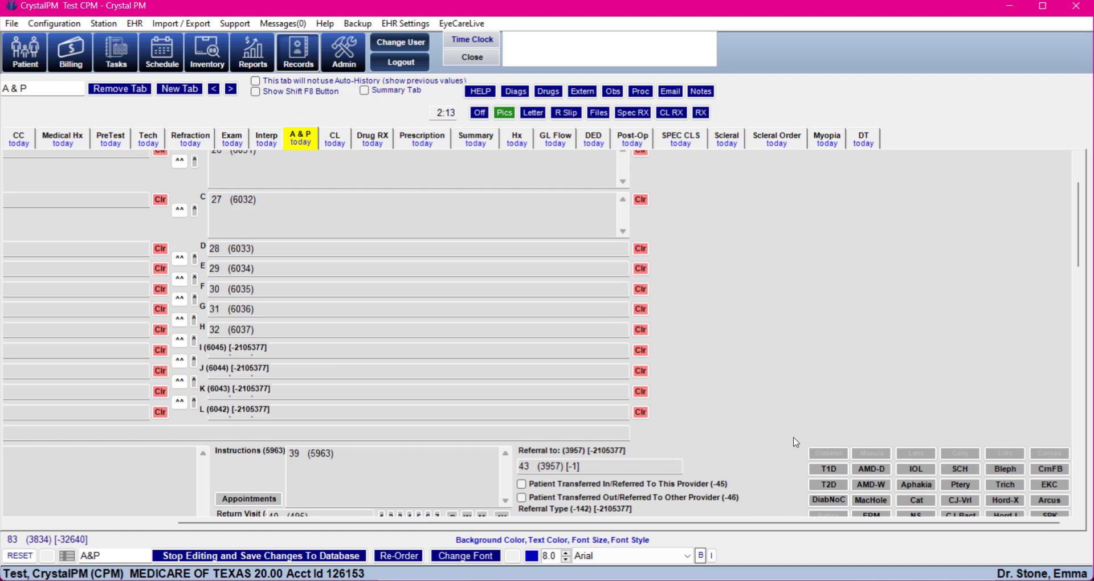
drag(828, 460, 749, 224)
scroll(785, 347, up, 2)
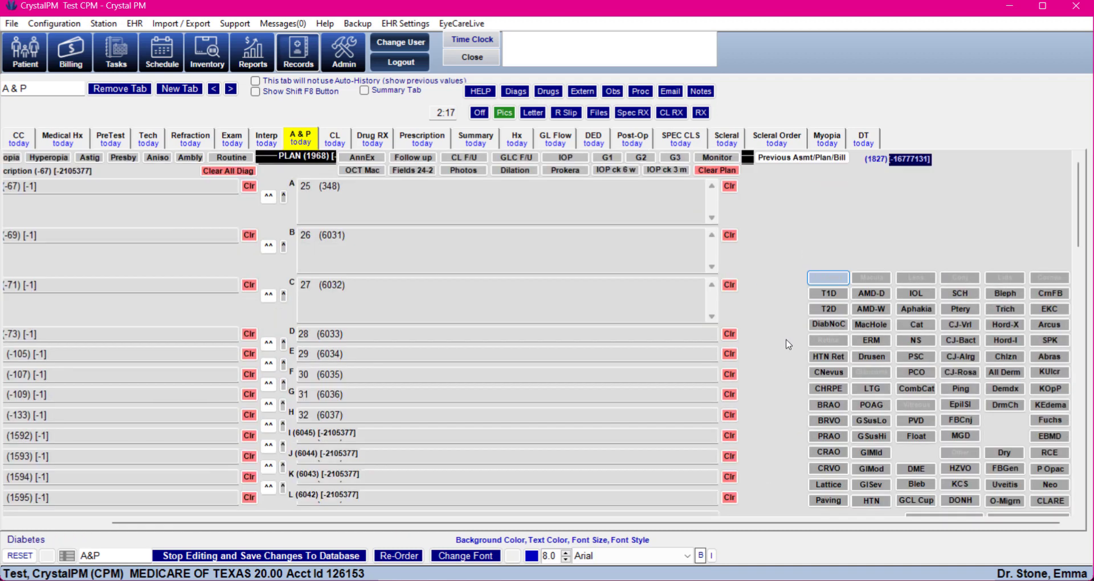
drag(830, 285, 779, 194)
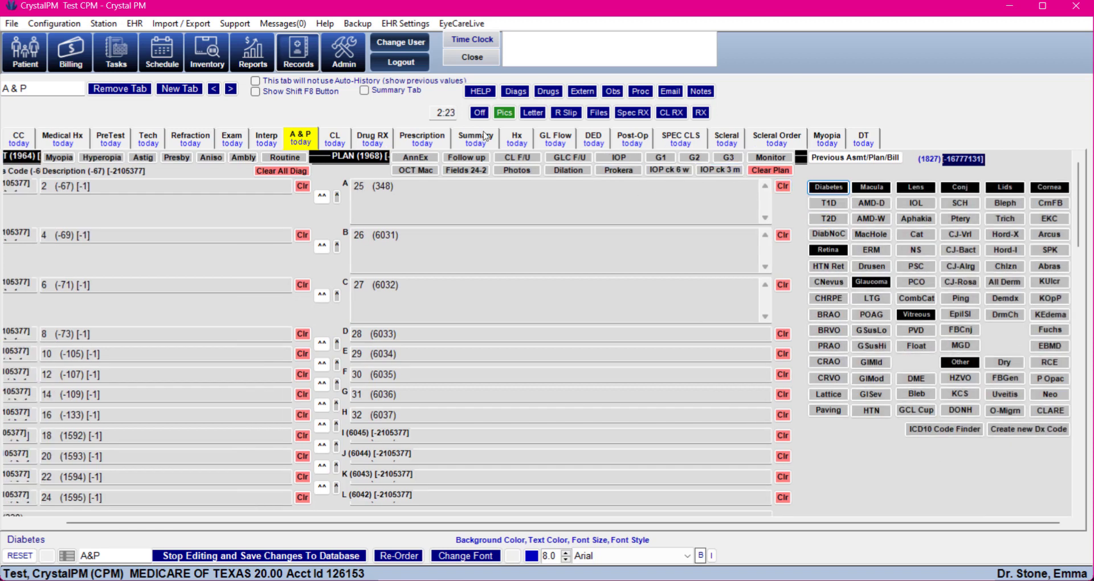
Open the test patient's record from Most Recent Patients, saving the layout changes.
click(302, 53)
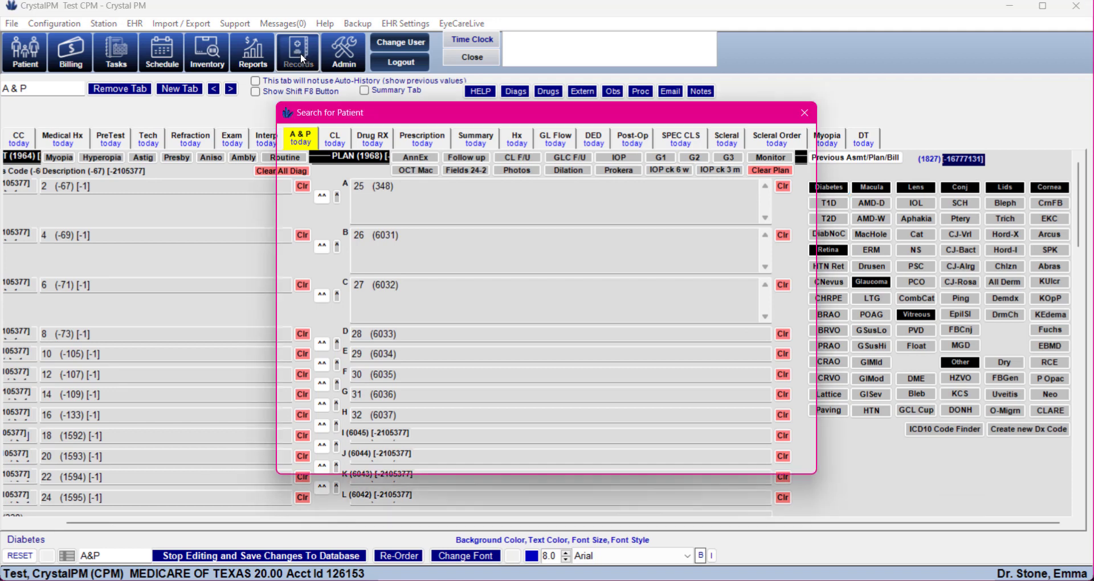
double_click(618, 419)
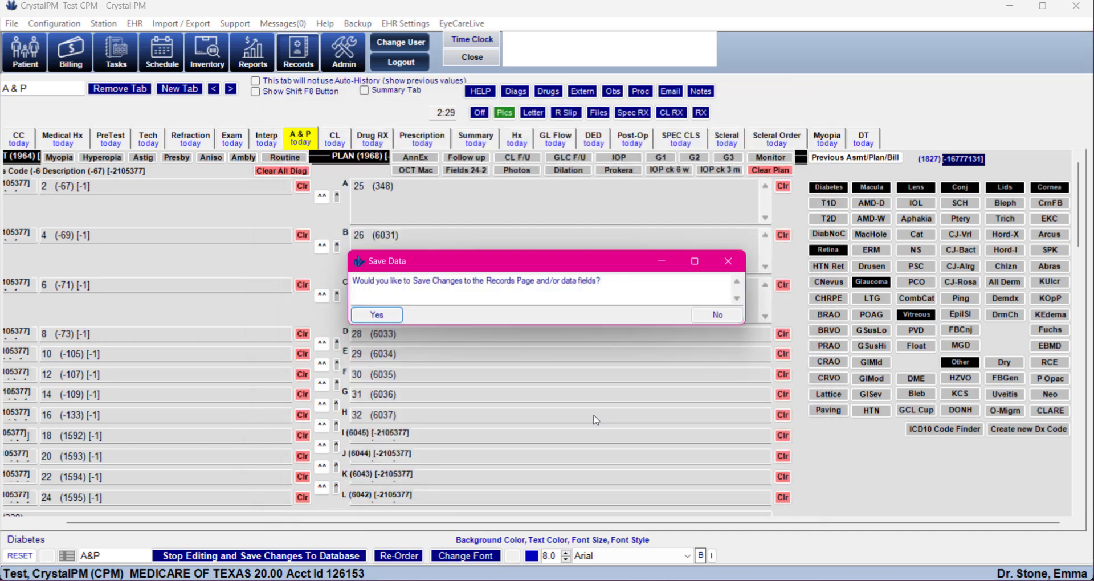
click(376, 315)
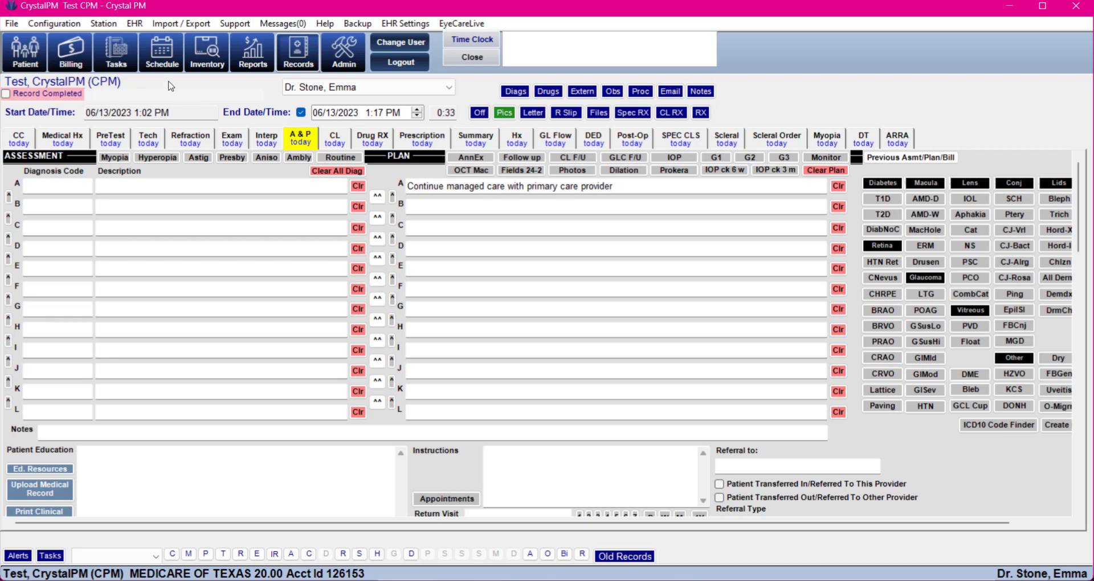
Delete the current medical record and reopen the test patient for a fresh record.
click(405, 24)
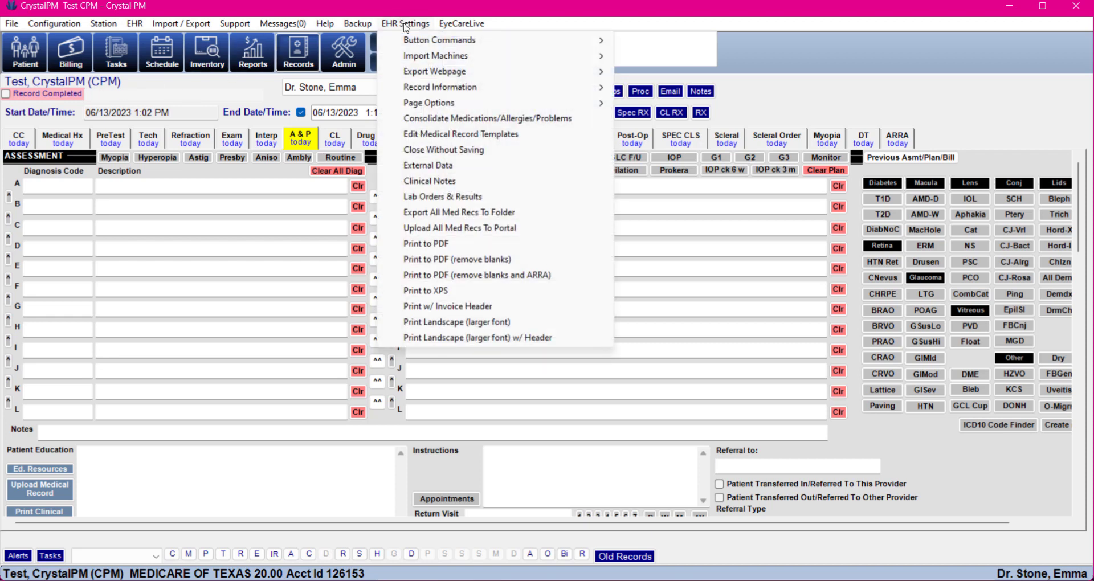
mouse_move(436, 90)
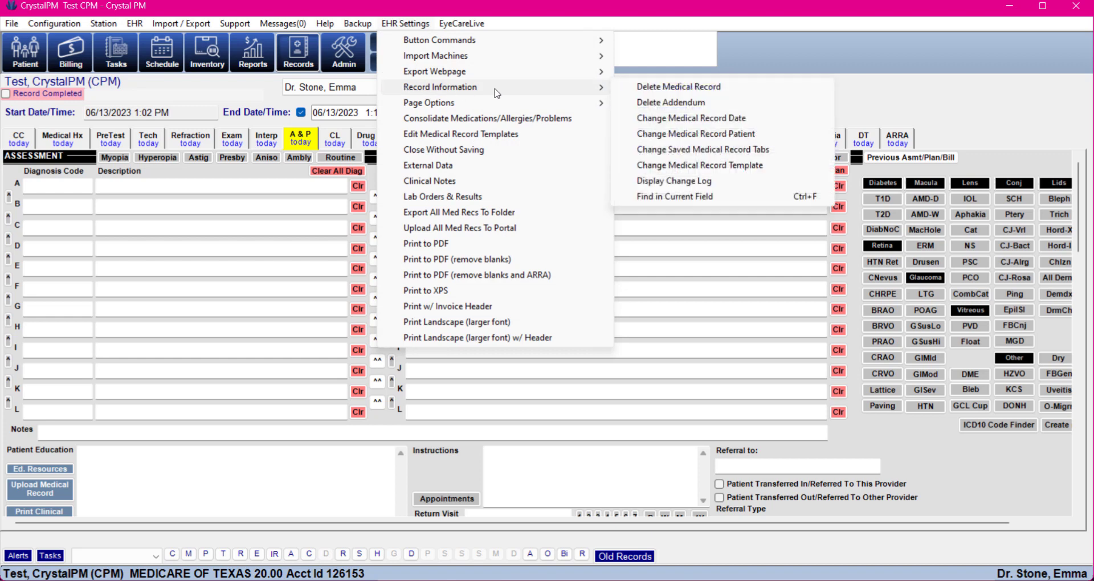
click(642, 88)
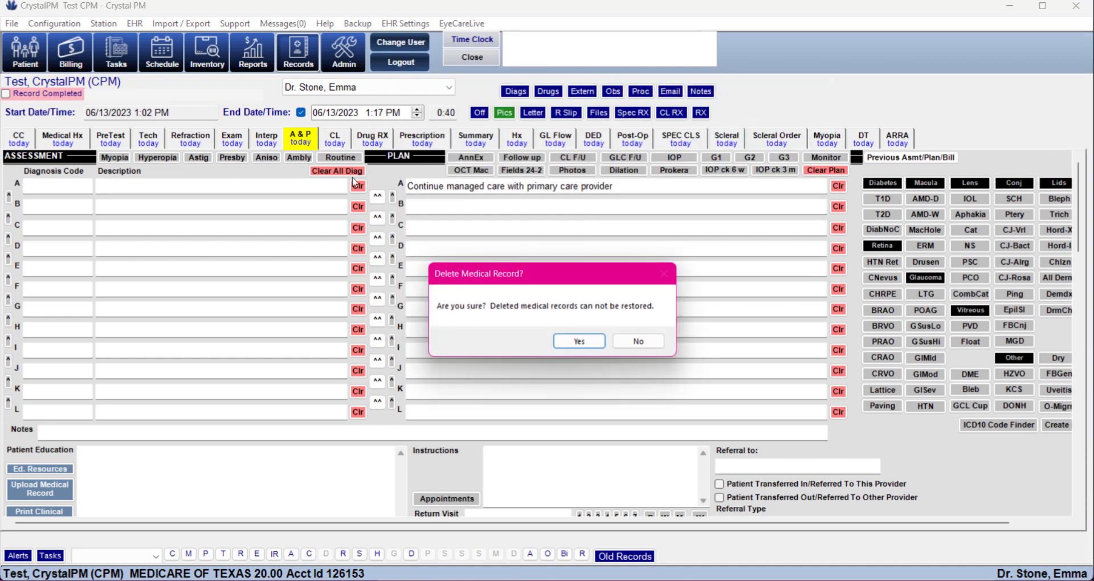
click(577, 342)
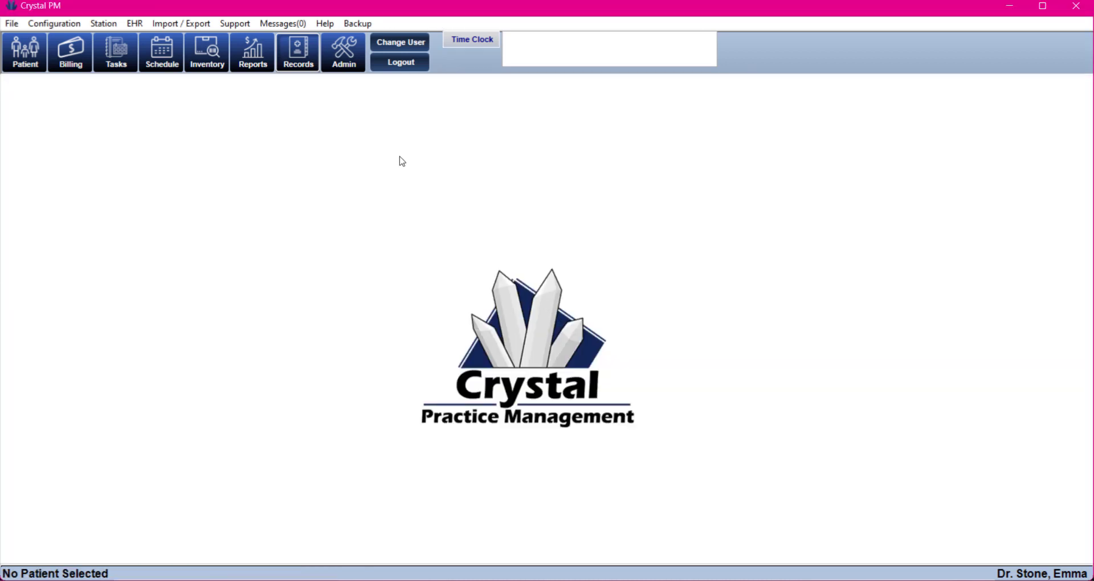
click(296, 56)
double_click(627, 422)
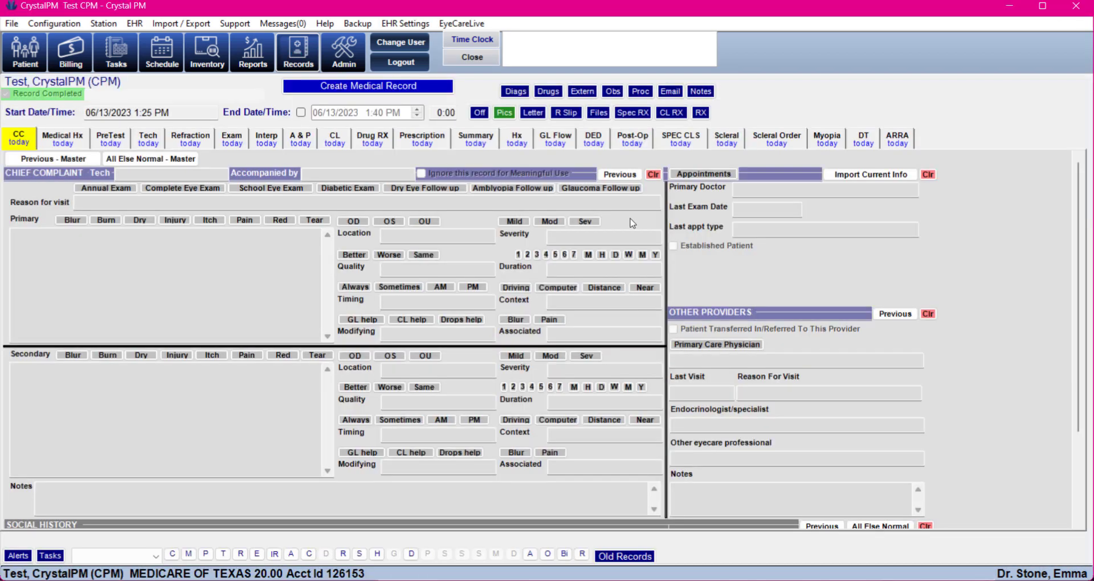
Create the medical record on the A&P page and type two test lines into plan row A.
click(300, 139)
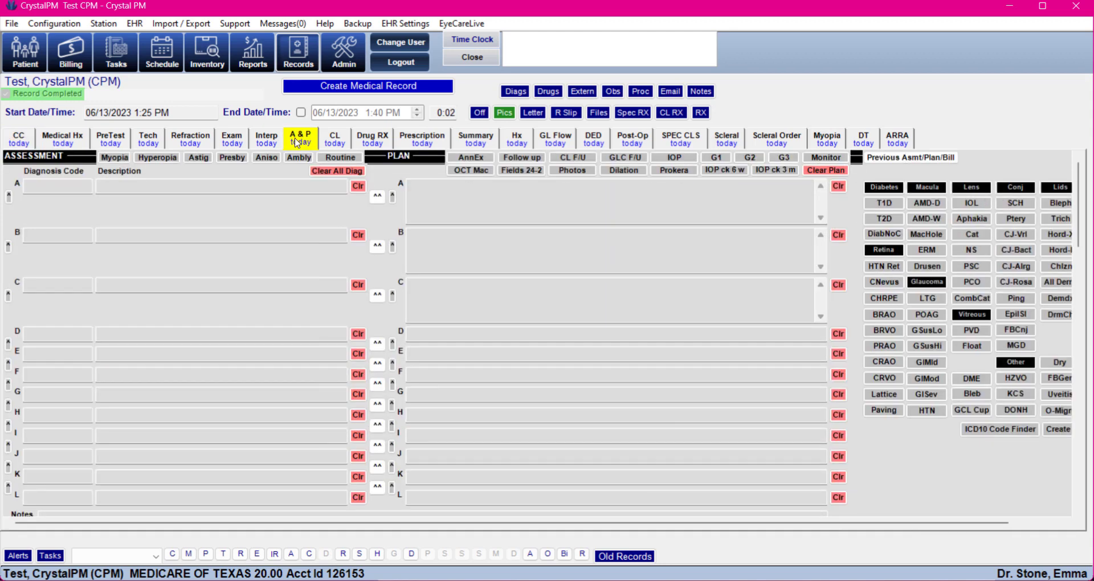
click(373, 87)
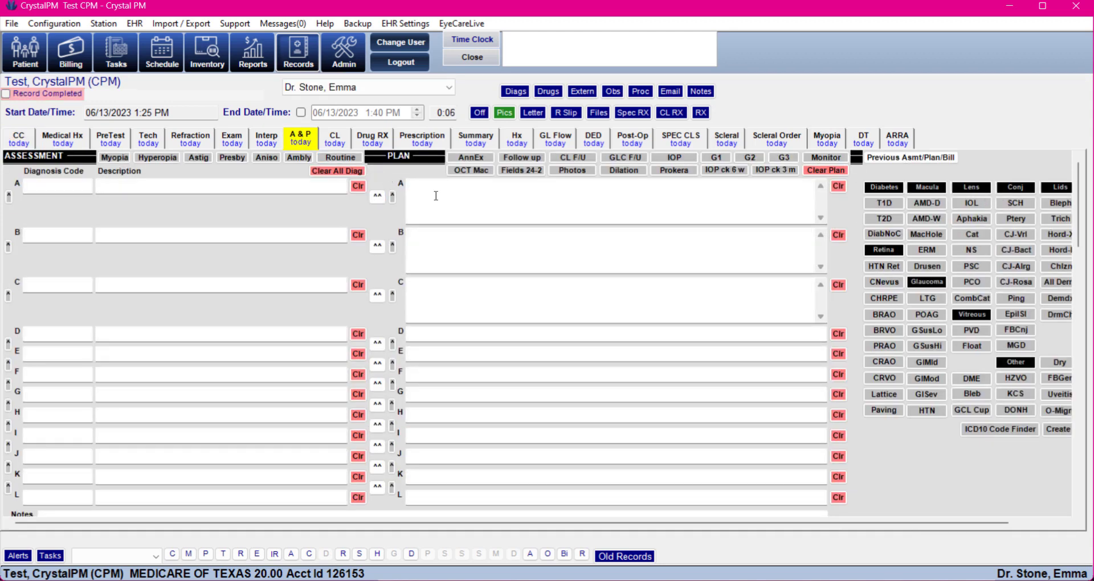
click(436, 195)
text(asdf)
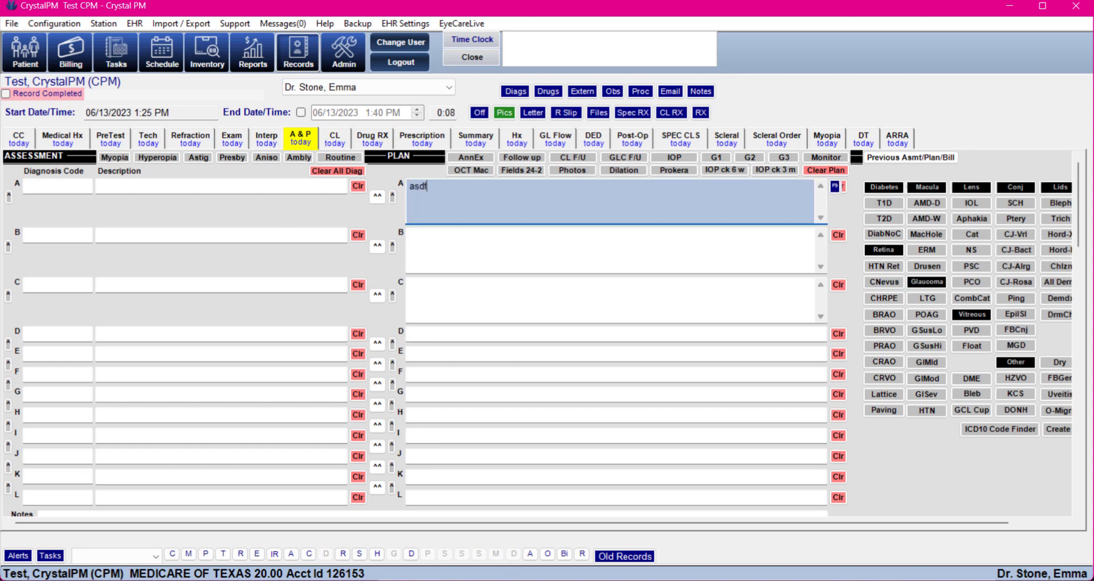
text(adsfasdfadsfsdfadsfadsff)
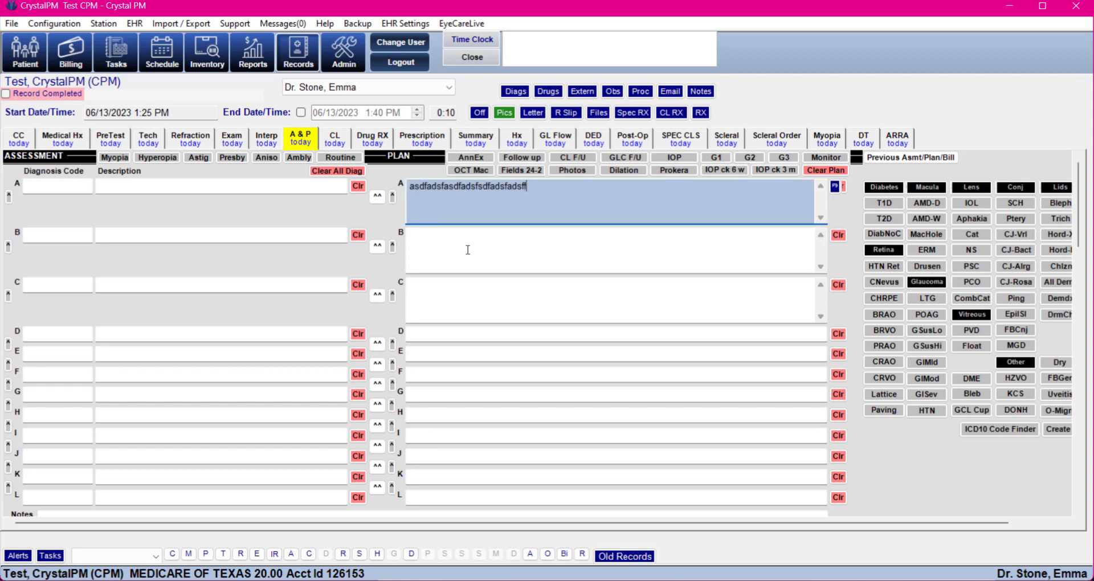
key(Return)
text(adsfadsfadsfdfs)
click(515, 245)
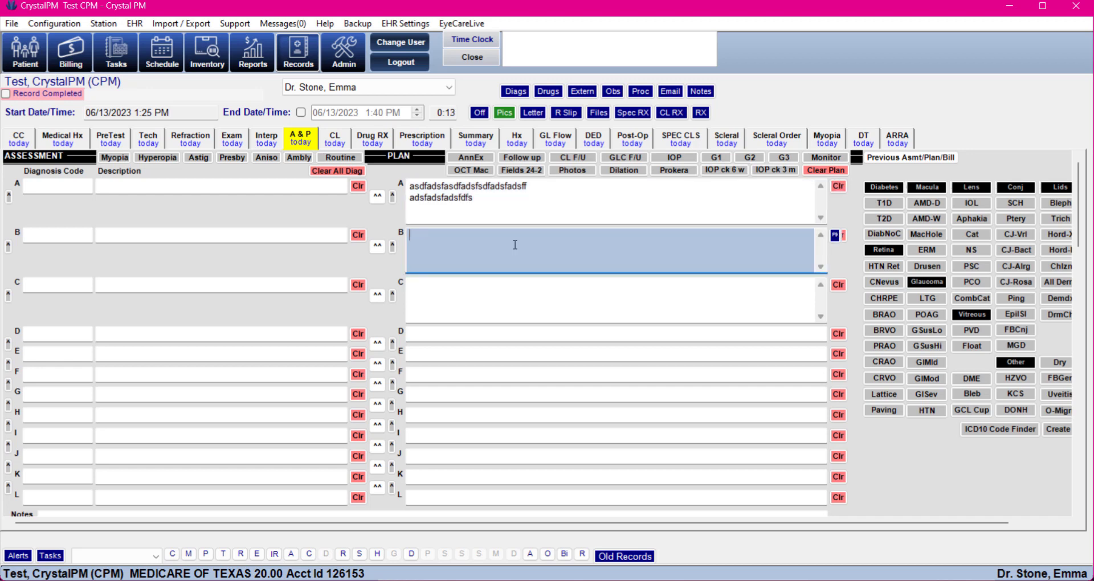
Add Rx Spex, Nutritional supplements, VF/OCT/Pachymetry and CL-wear phrases to row B, then clear the plan.
click(835, 236)
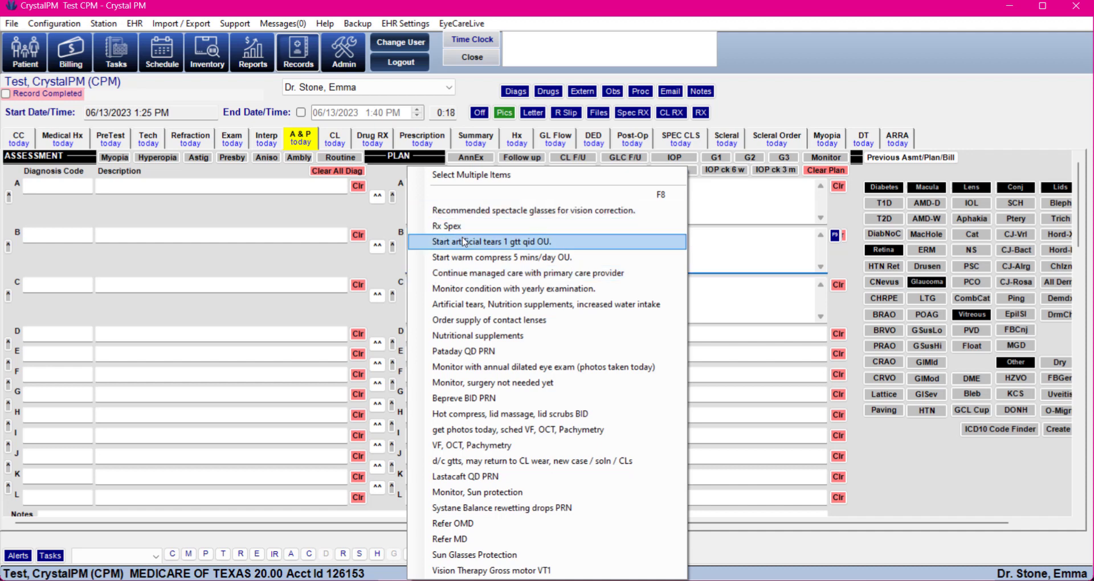
click(464, 226)
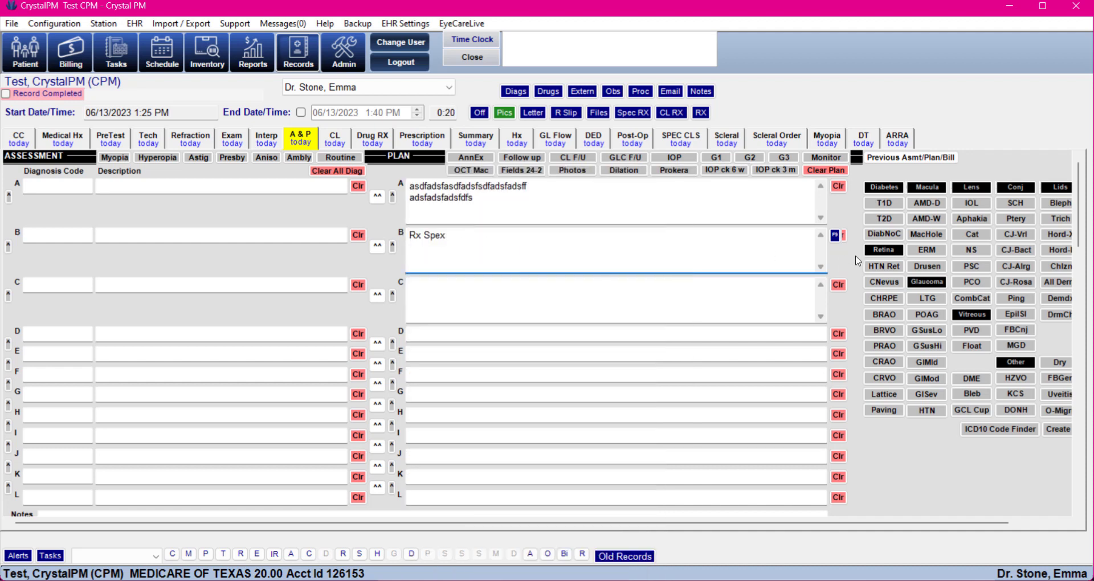
click(834, 236)
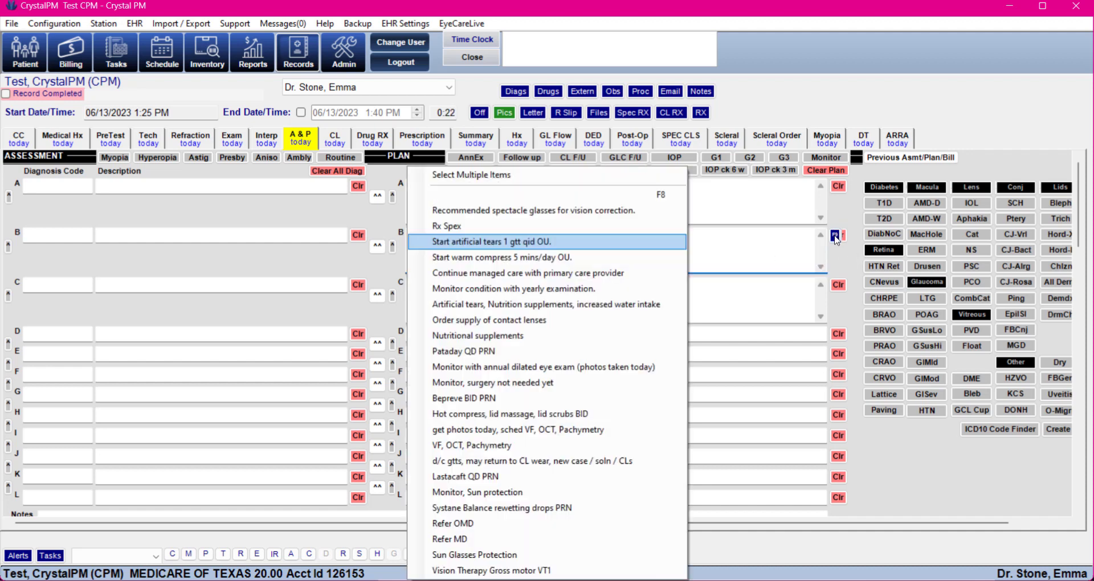
click(453, 336)
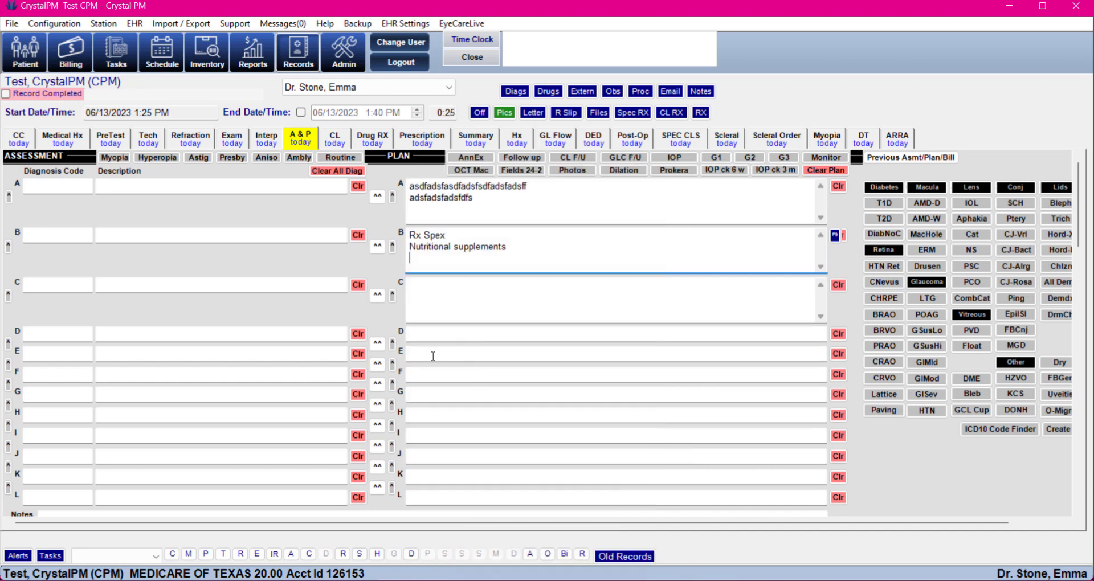
click(835, 236)
click(521, 430)
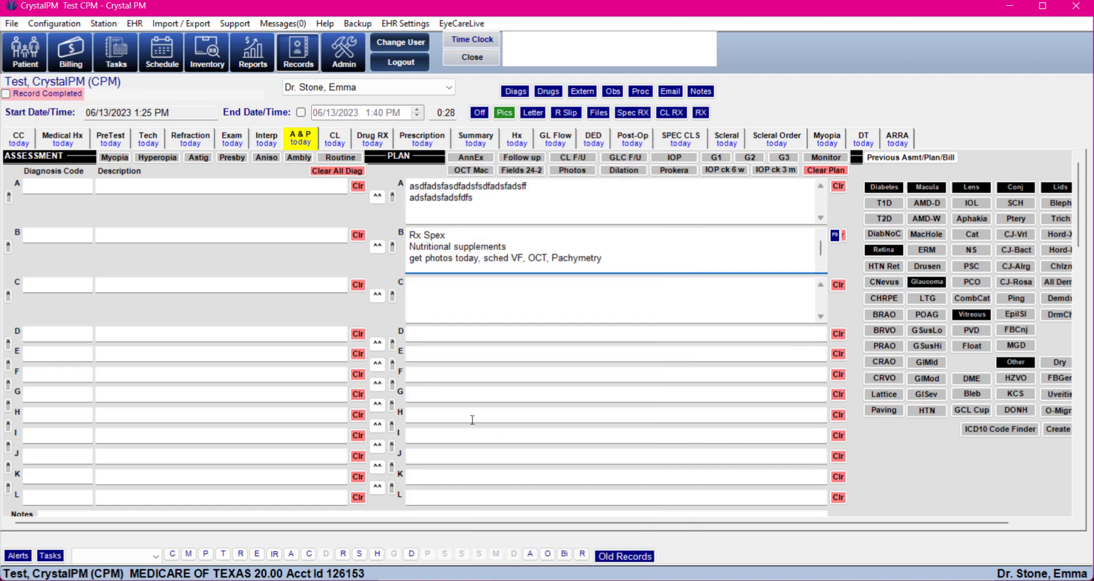
click(835, 236)
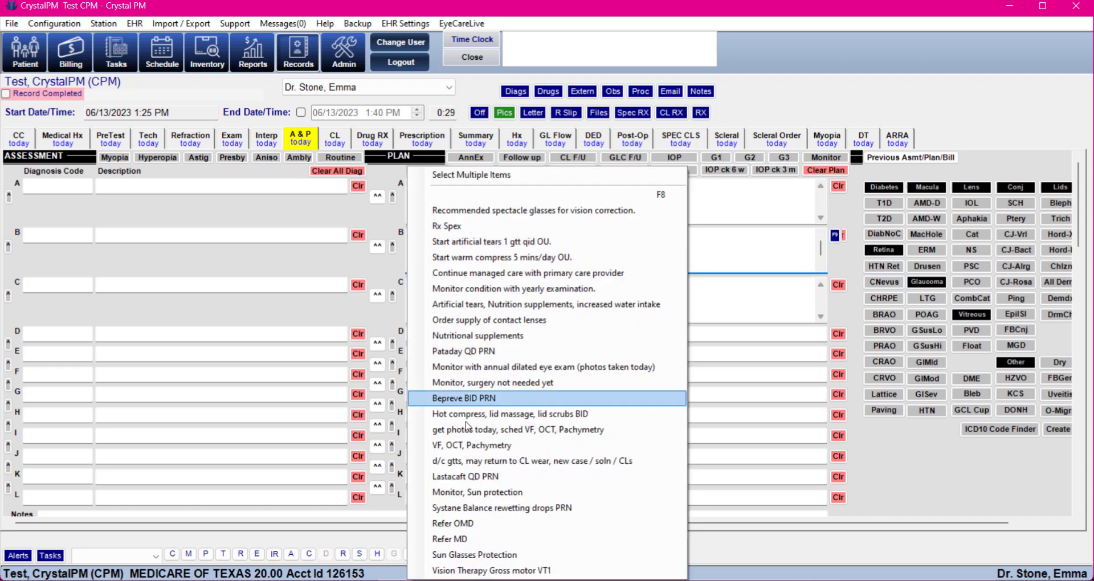
click(478, 464)
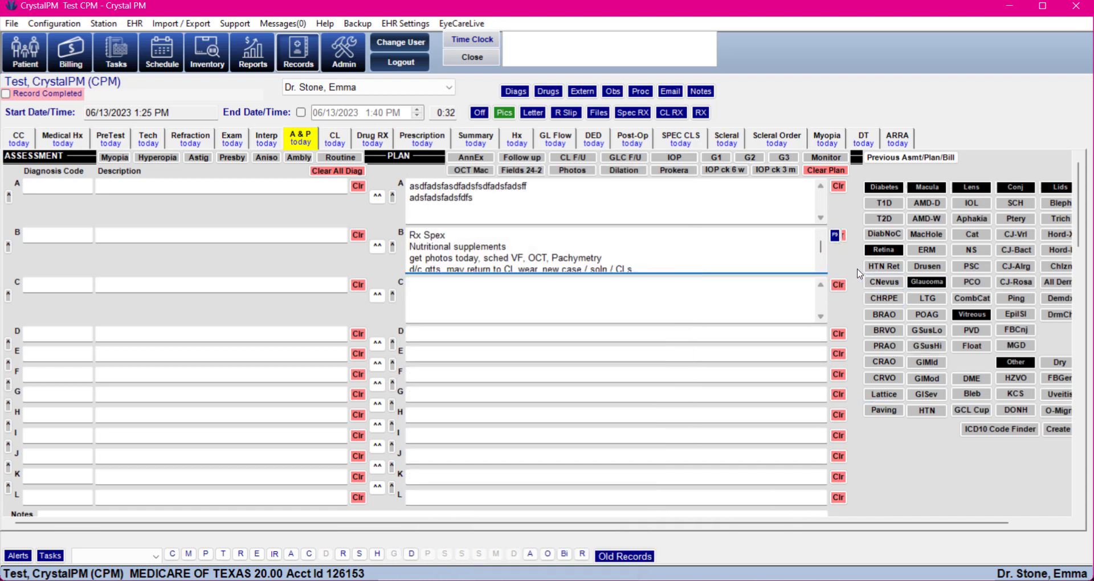
click(842, 172)
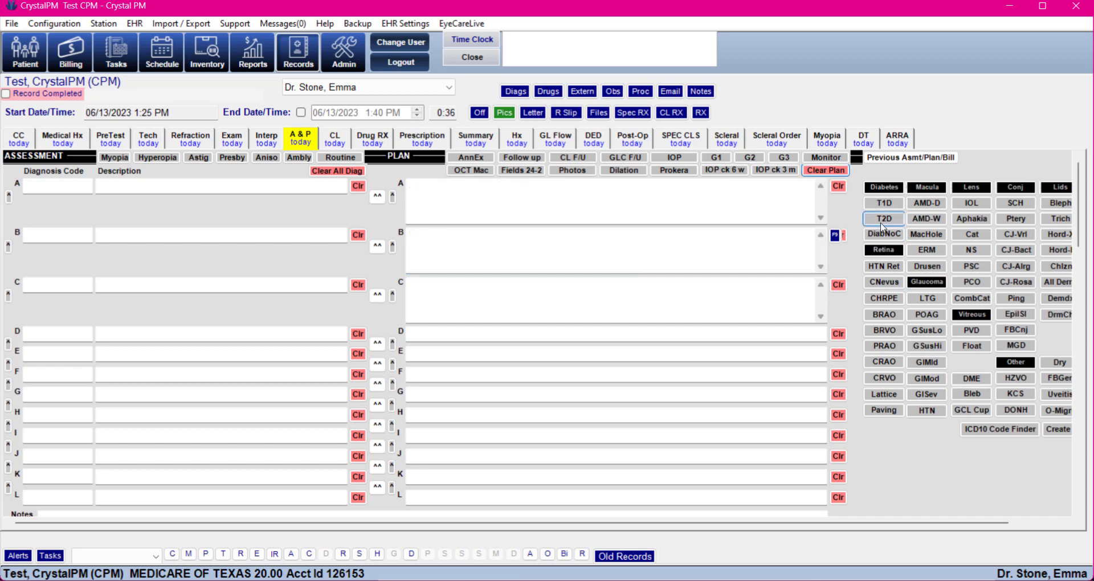